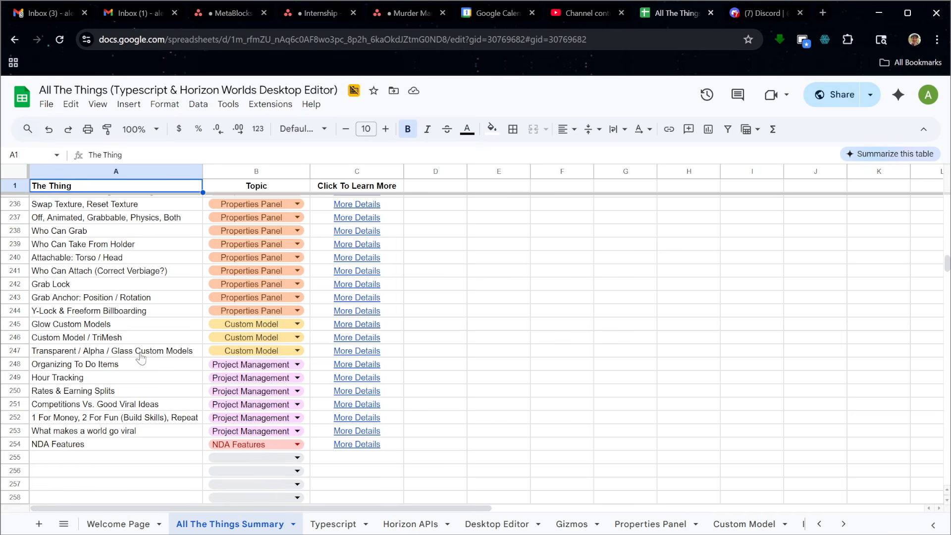
Follow the More Details link for Transparent / Alpha / Glass Custom Models to its entry on the Custom Model sheet.
mouse_move(337, 353)
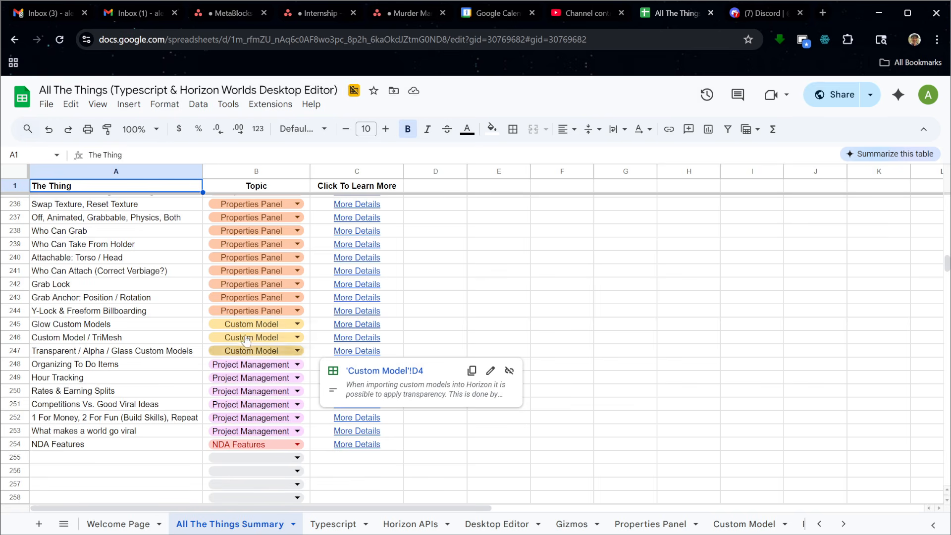
left_click(390, 354)
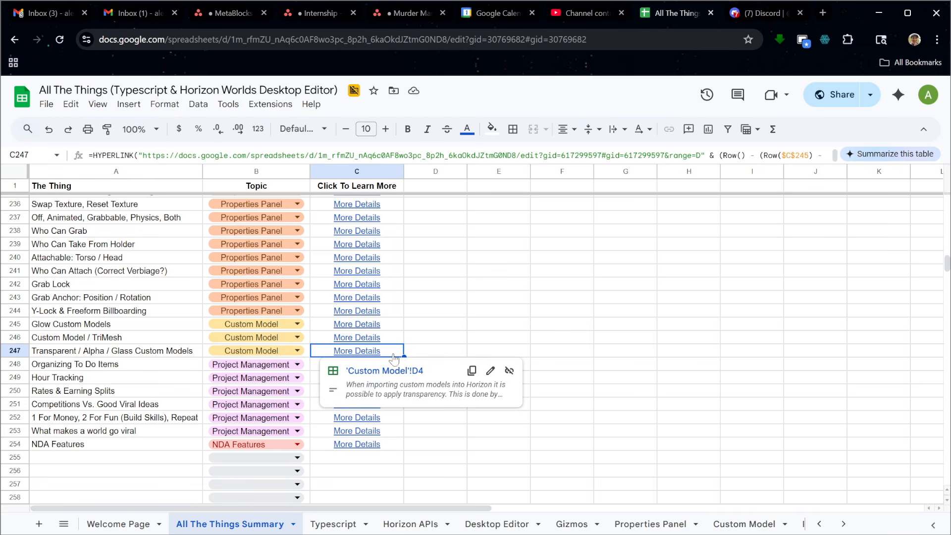
left_click(379, 372)
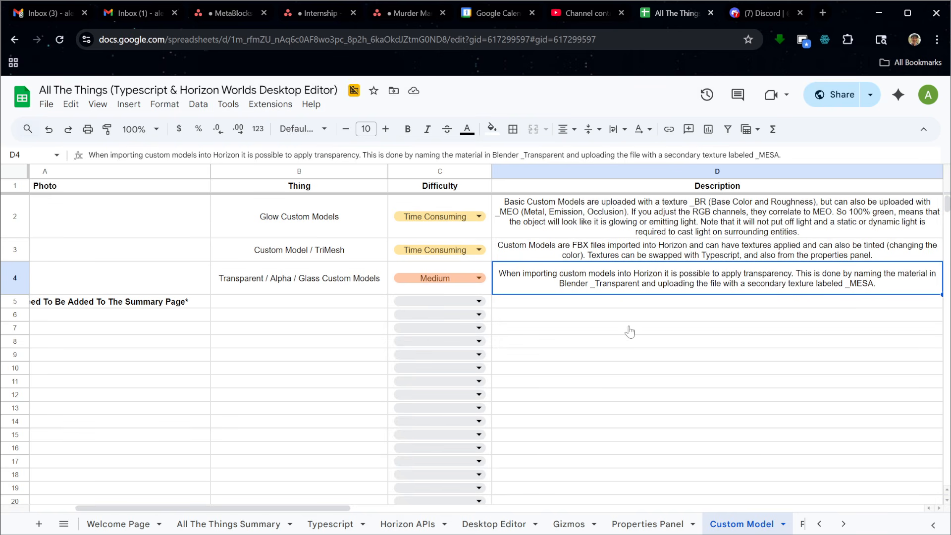
Open the developers.meta.com tutorial linked in the Learn More cell for Transparent / Alpha / Glass Custom Models.
left_click(669, 304)
left_click(680, 288)
key("Right")
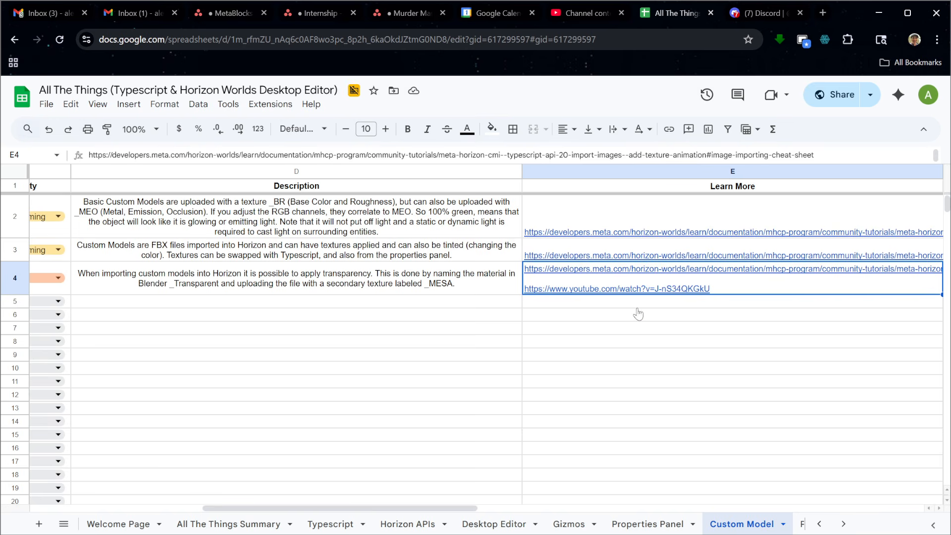
mouse_move(634, 289)
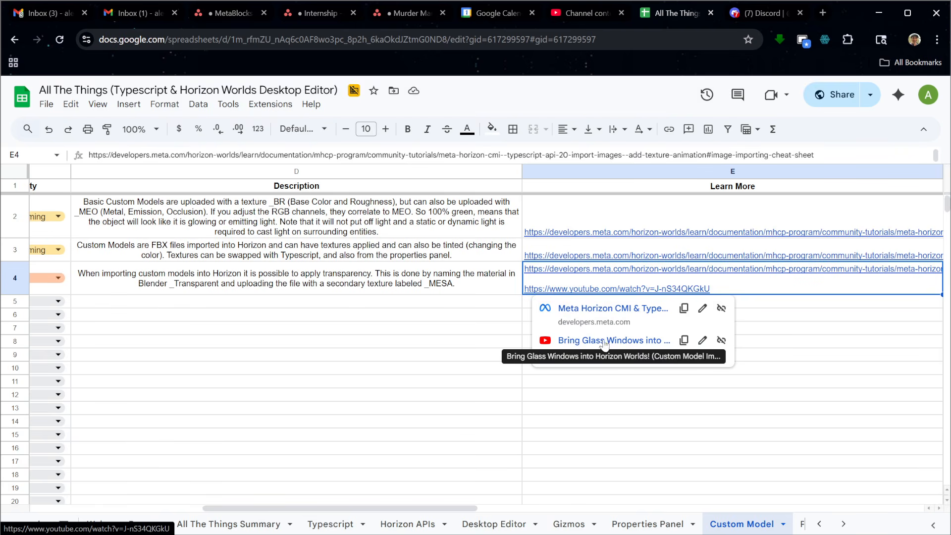
left_click(610, 308)
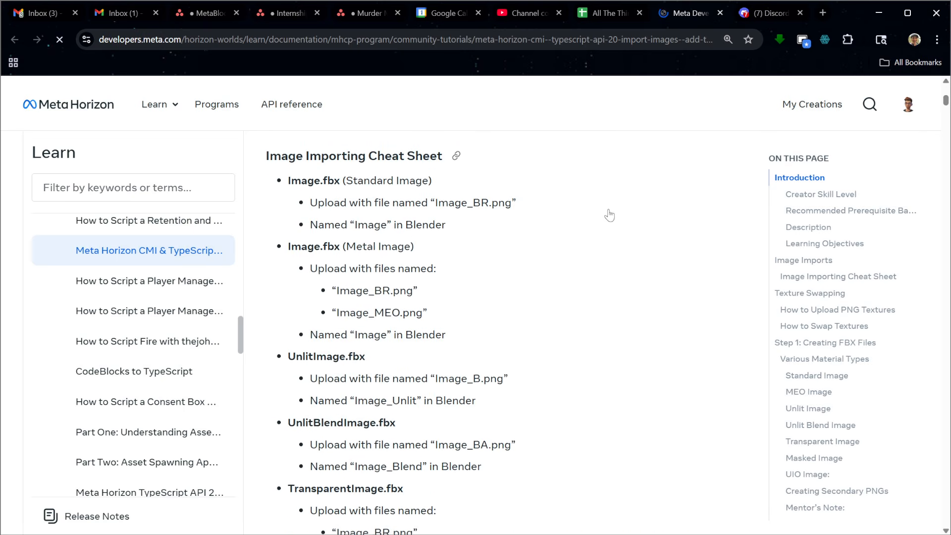
Examine the Image Importing Cheat Sheet's texture file and Blender naming rules for standard and metal images.
scroll(618, 219, "up", 3)
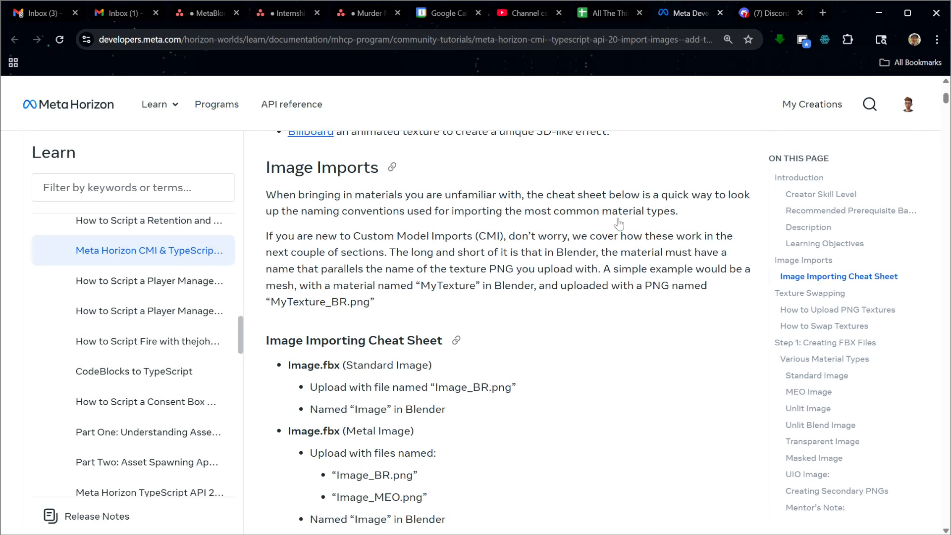
scroll(617, 220, "down", 4)
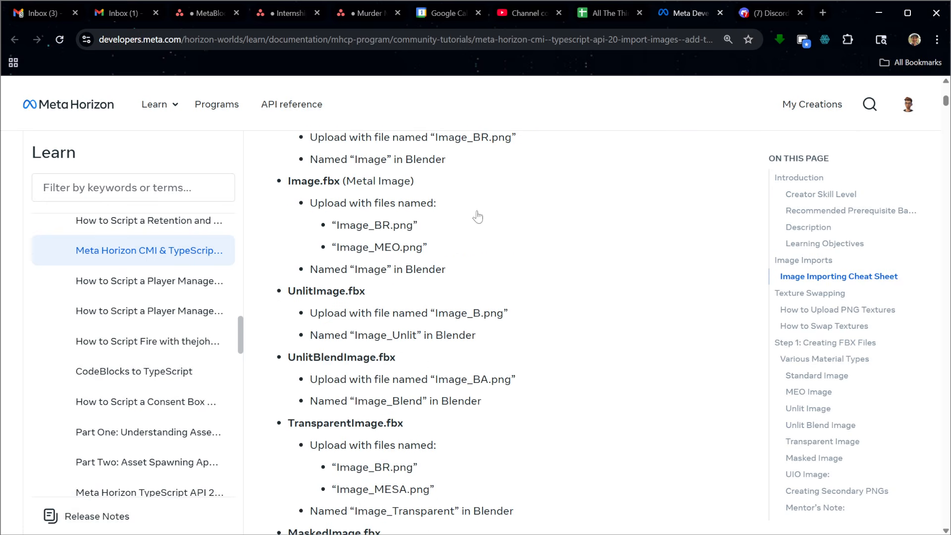
scroll(475, 217, "up", 2)
scroll(468, 227, "down", 1)
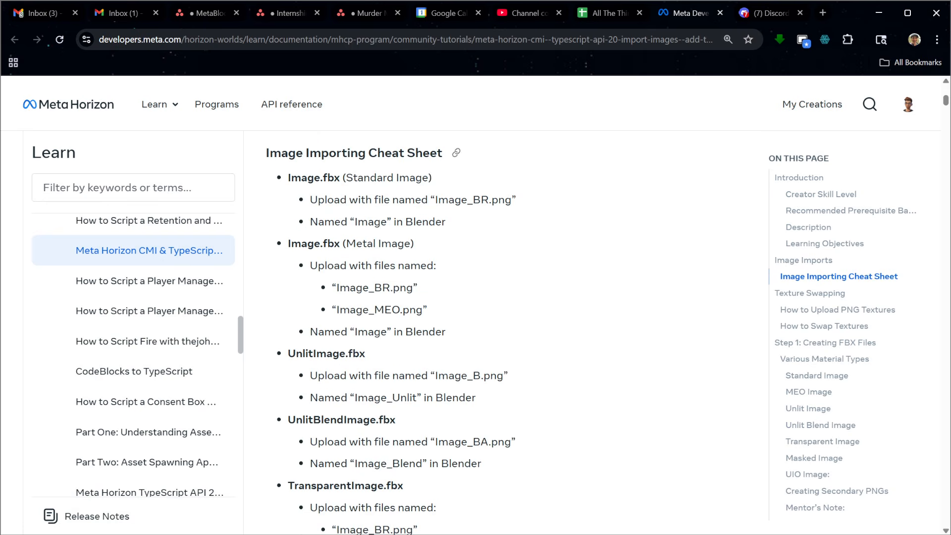
left_click_drag(286, 183, 347, 200)
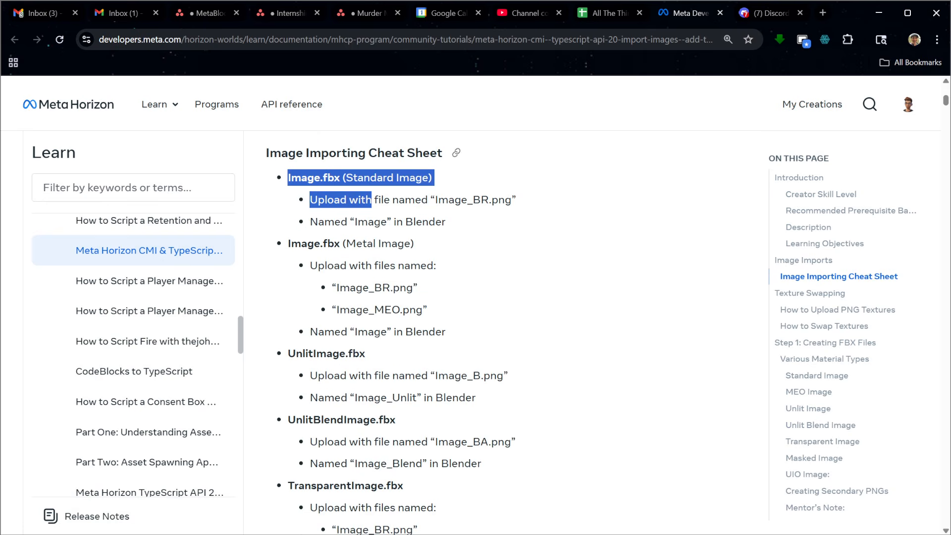
double_click(331, 178)
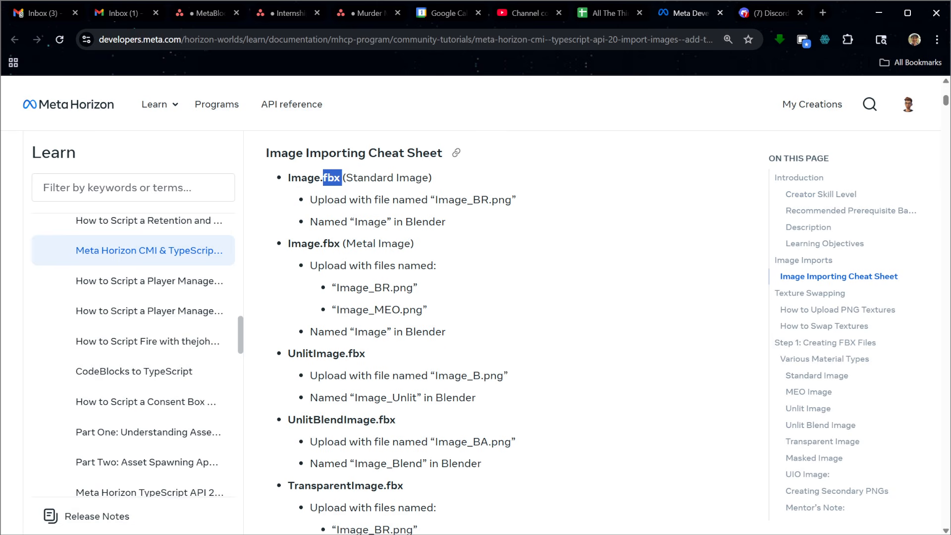
double_click(303, 178)
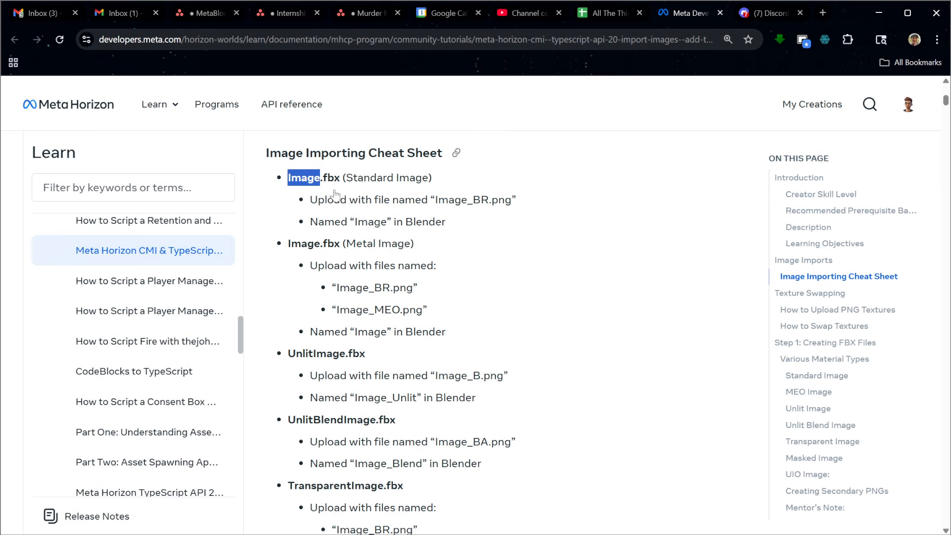
left_click_drag(435, 200, 489, 199)
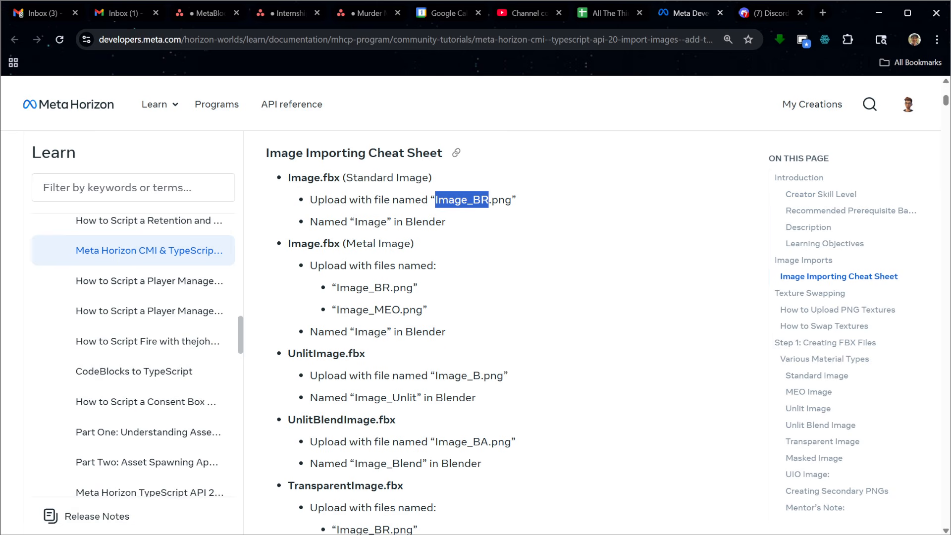
double_click(328, 222)
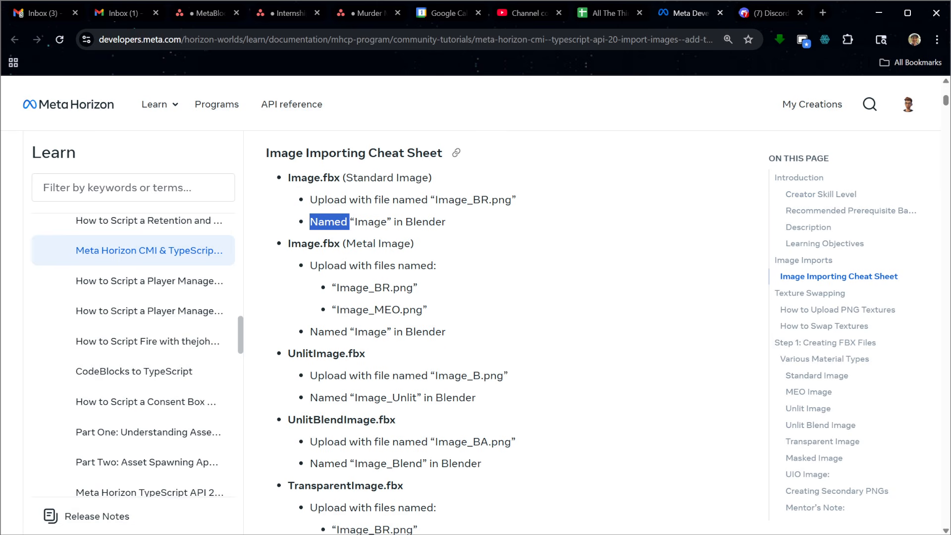
double_click(370, 222)
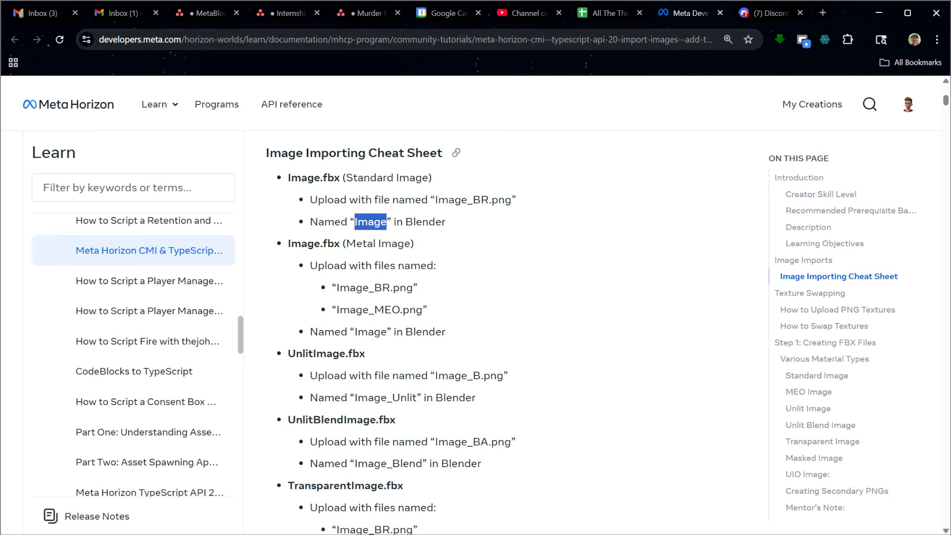
left_click_drag(374, 310, 400, 309)
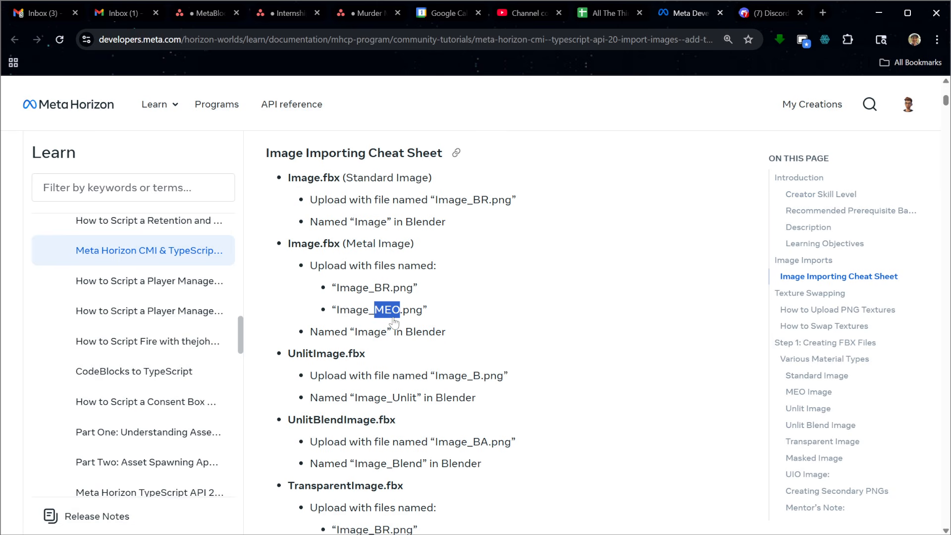
Examine the cheat sheet's UnlitBlendImage and TransparentImage entries, including the texture file names required for transparent materials.
scroll(385, 330, "down", 1)
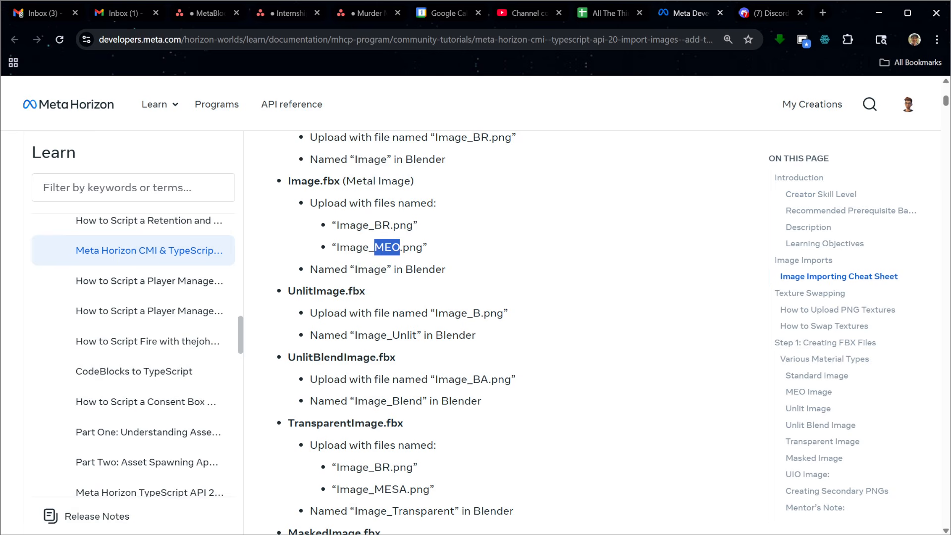
scroll(317, 270, "down", 2)
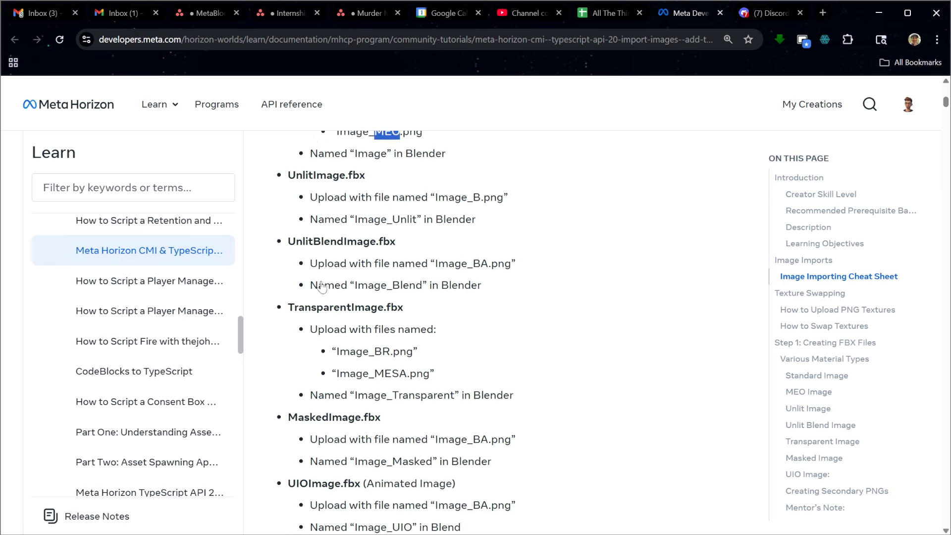
double_click(331, 231)
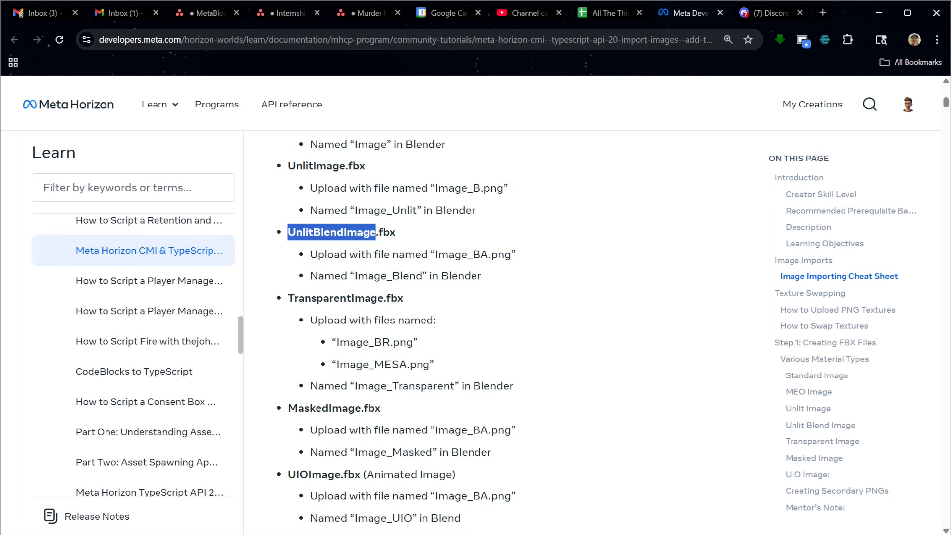
double_click(335, 297)
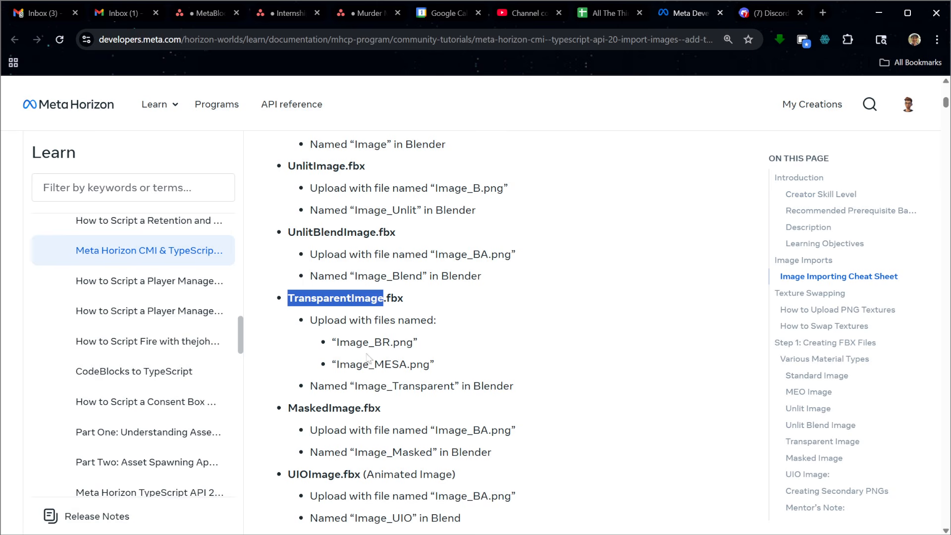
left_click_drag(336, 342, 390, 342)
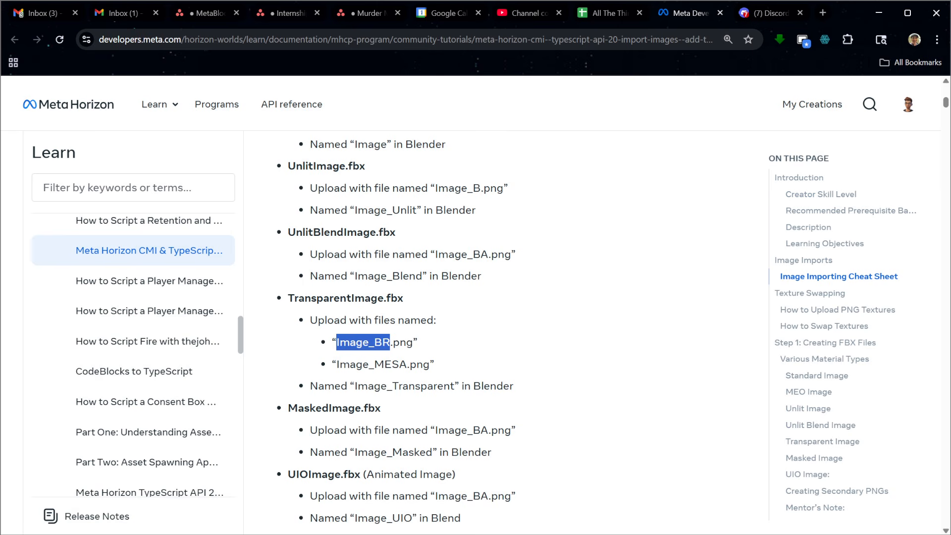
left_click_drag(336, 364, 407, 364)
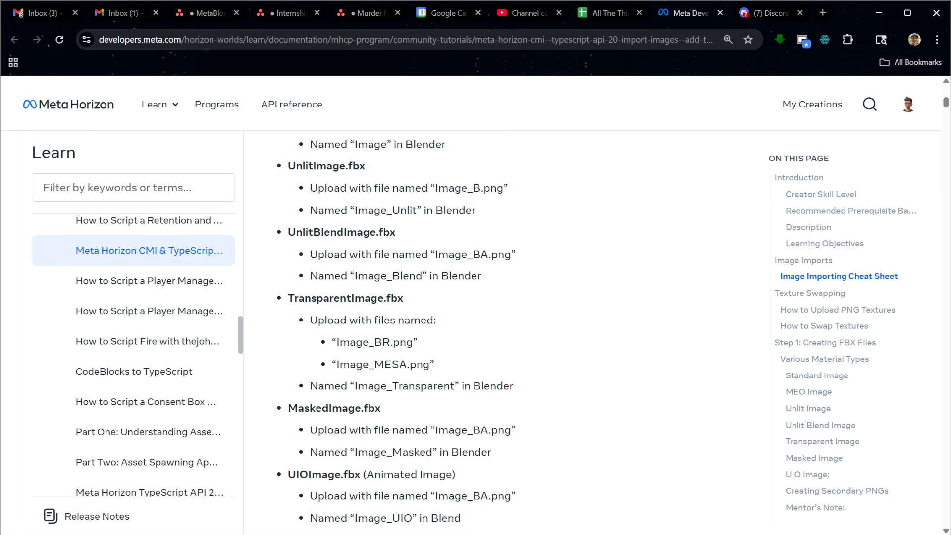
Switch to Discord and save the fridge.fbx attachment from the open direct message to the Downloads folder.
left_click(755, 15)
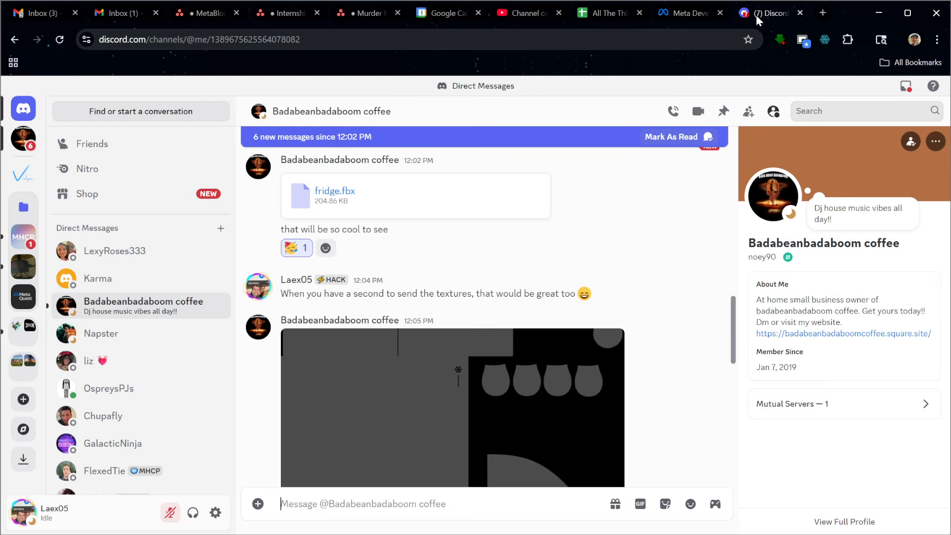
left_click(545, 178)
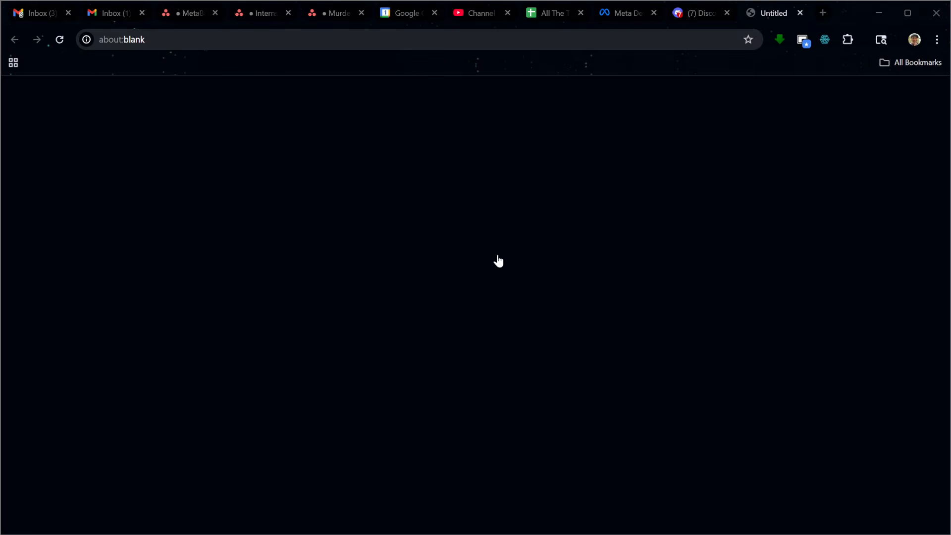
left_click(63, 188)
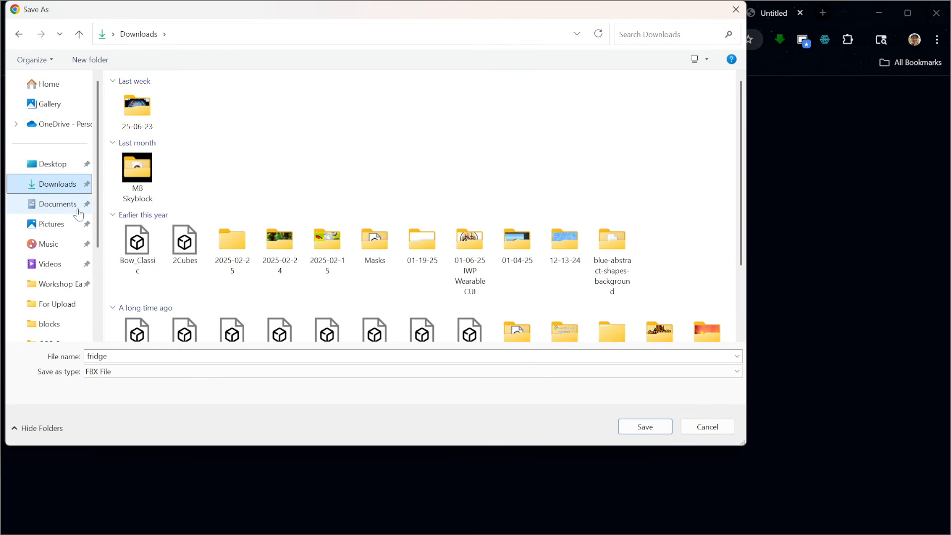
left_click(644, 426)
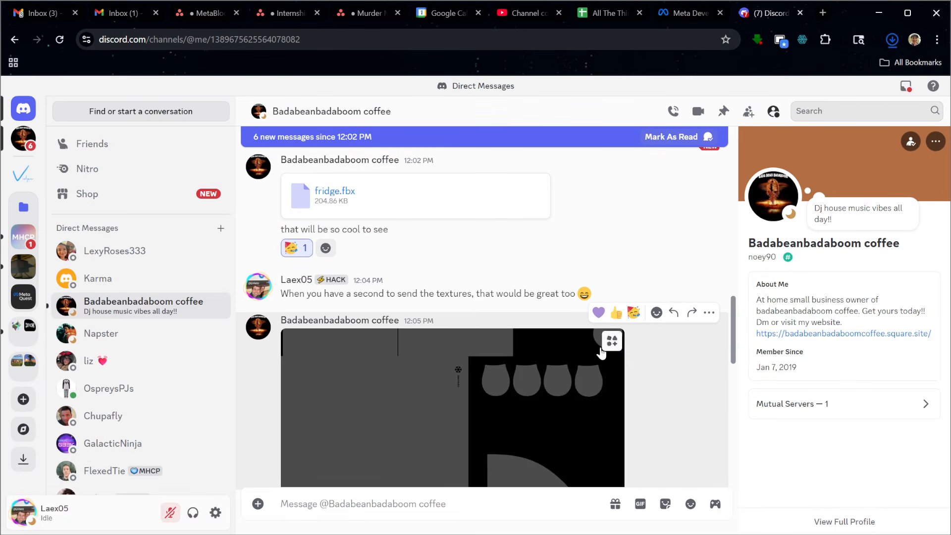
Find the fridge colour texture TEX_fridge_fridge_mat_COL.jpg among the sent images and open it in its own browser tab.
scroll(616, 333, "down", 8)
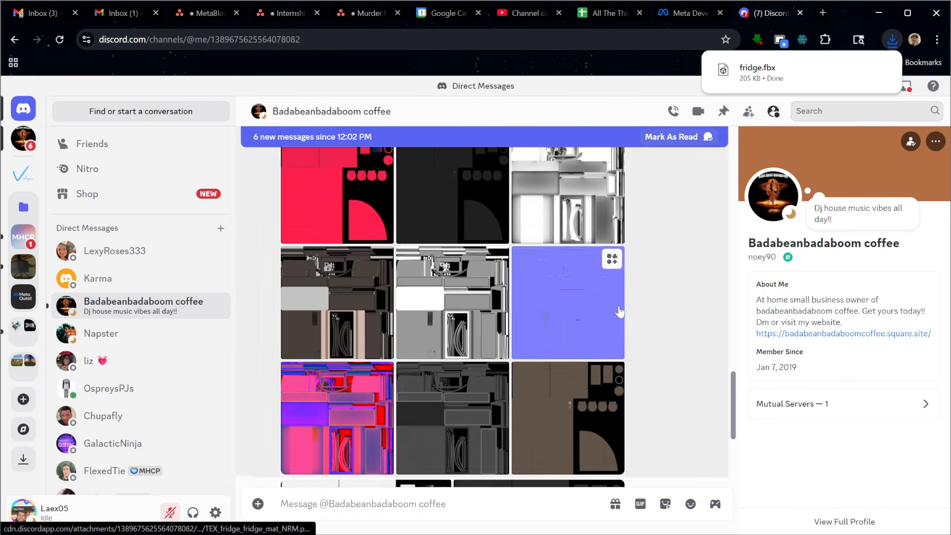
scroll(617, 317, "down", 1)
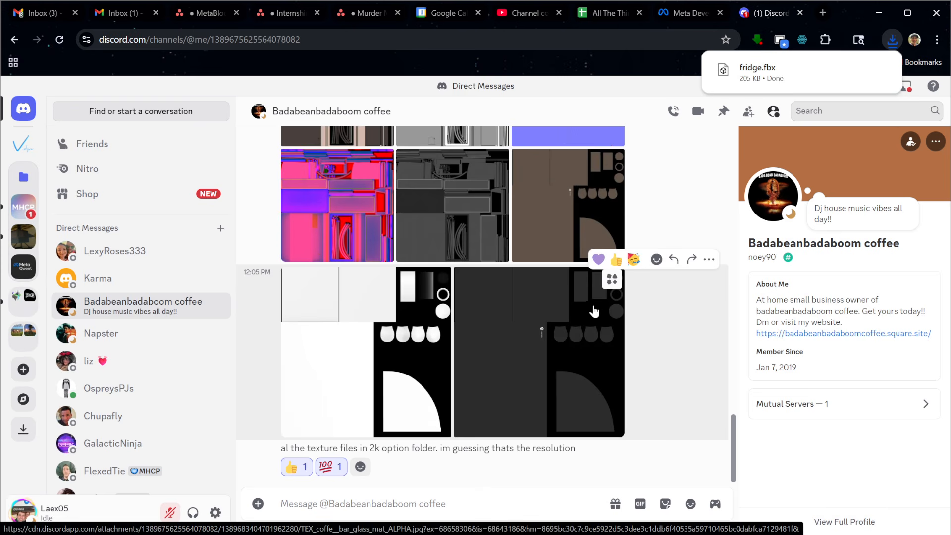
scroll(601, 320, "up", 3)
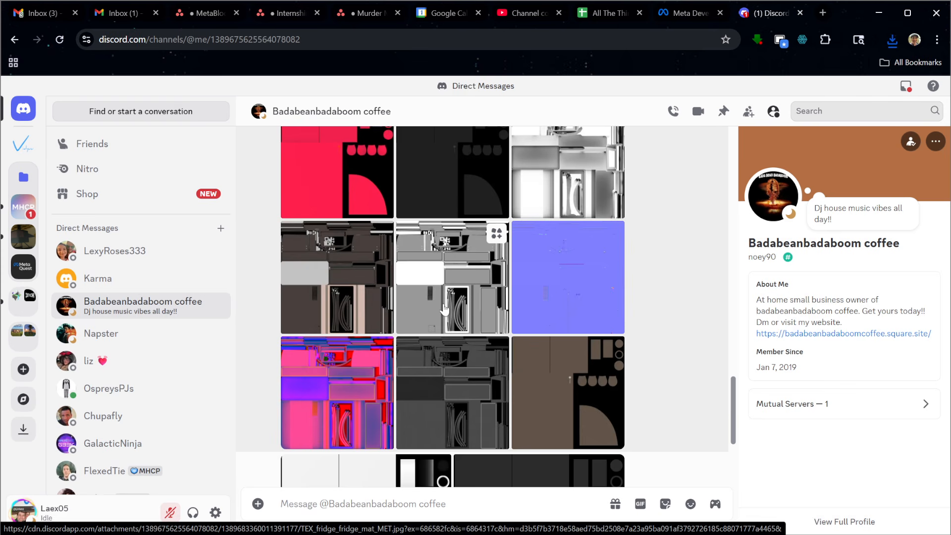
left_click(368, 313)
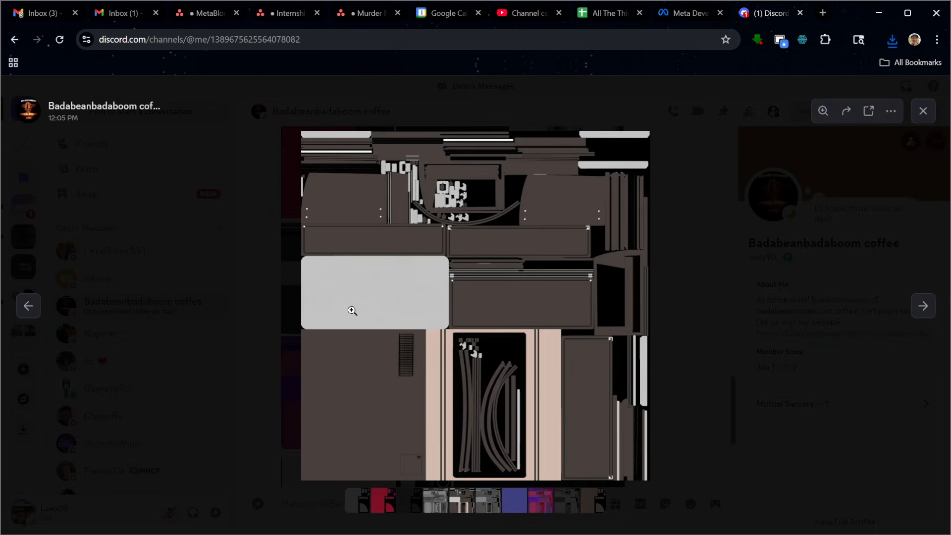
left_click(869, 111)
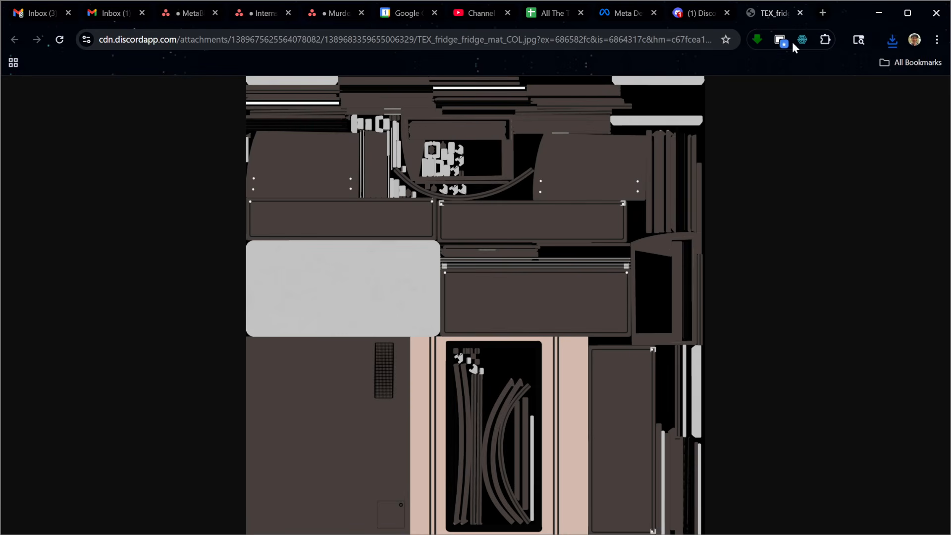
Return to the Discord conversation and open the glass colour texture TEX_coffe__bar_glass_mat_COL.jpg in its own browser tab.
left_click(695, 13)
left_click(663, 257)
scroll(670, 248, "down", 3)
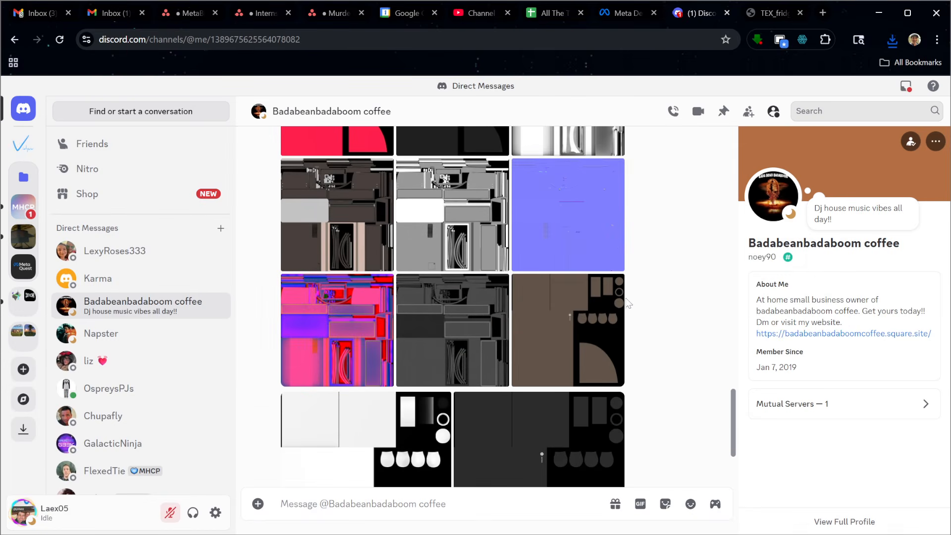
left_click(585, 317)
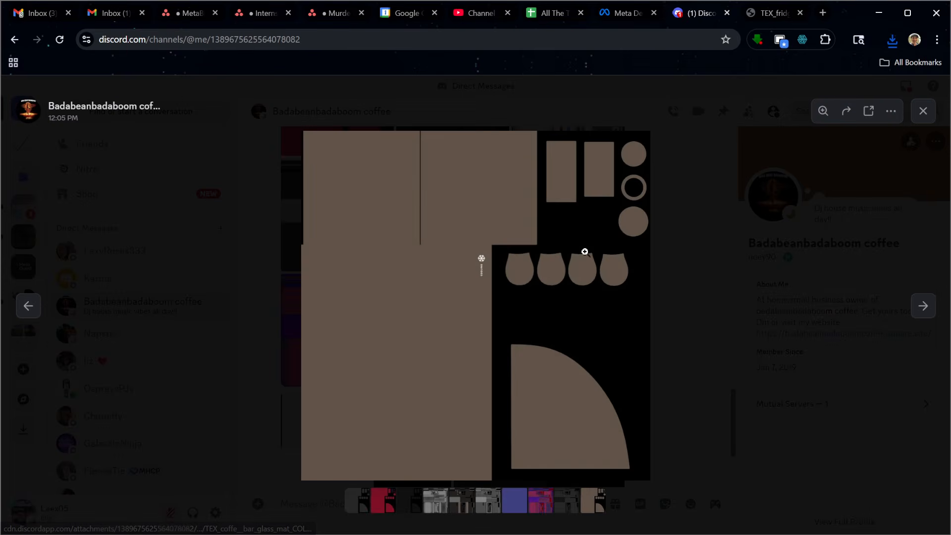
left_click(869, 110)
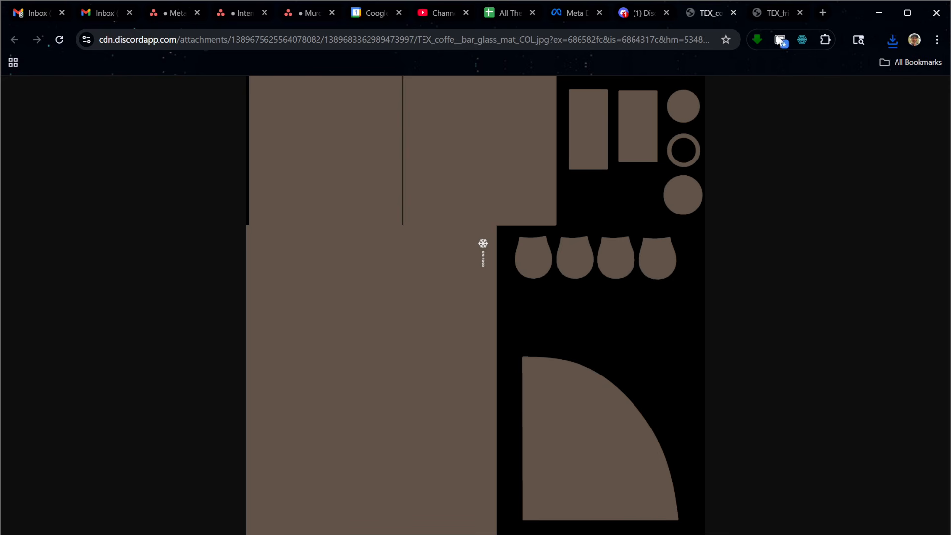
Save the glass colour texture TEX_coffe__bar_glass_mat_COL as a JPEG image in the Downloads folder.
left_click(777, 12)
left_click(703, 14)
right_click(576, 192)
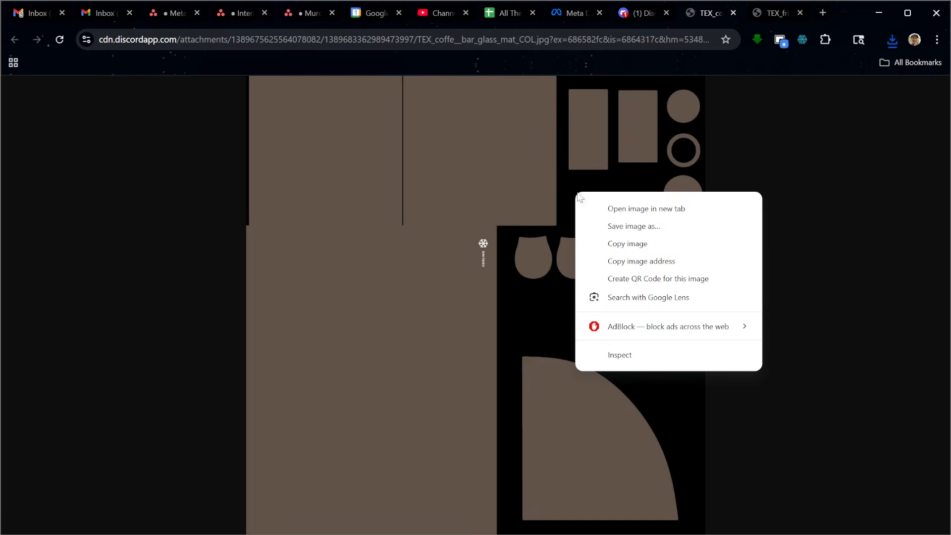
left_click(643, 227)
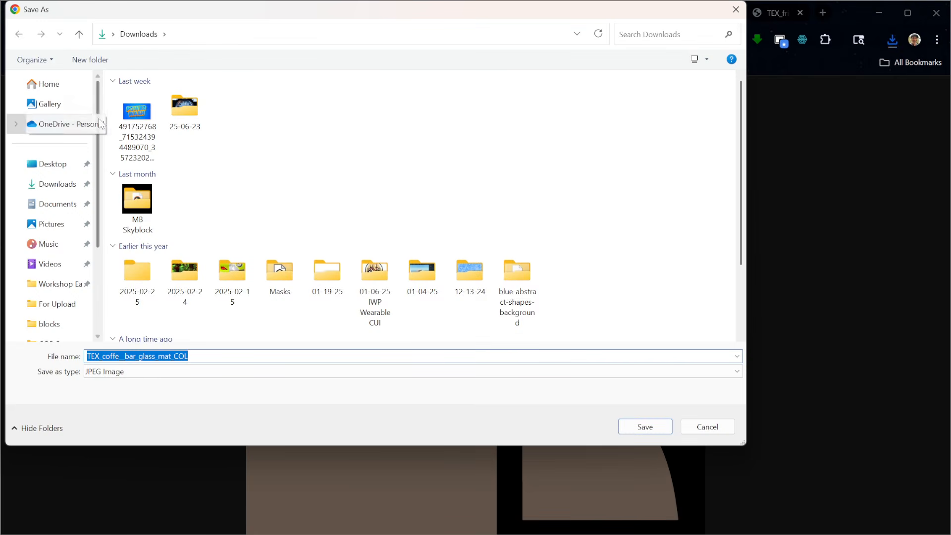
left_click(63, 185)
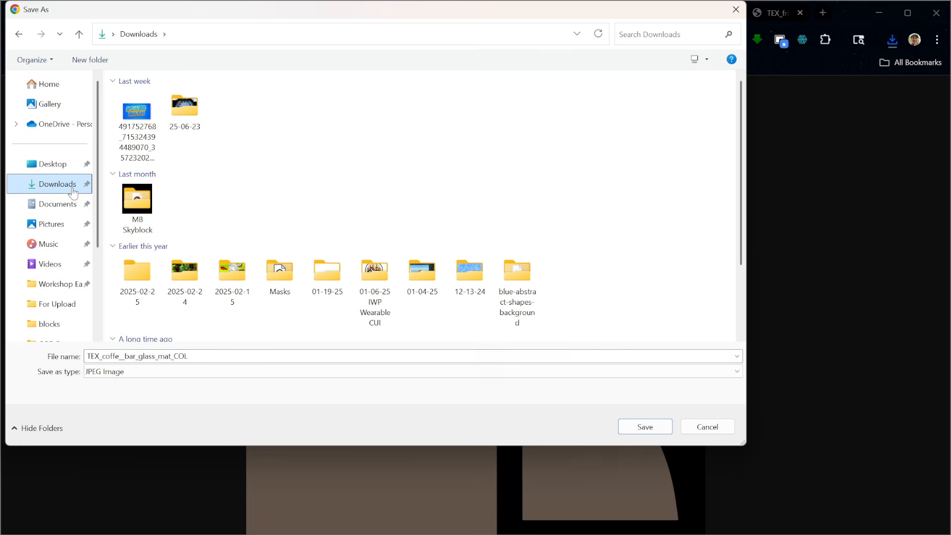
left_click(642, 426)
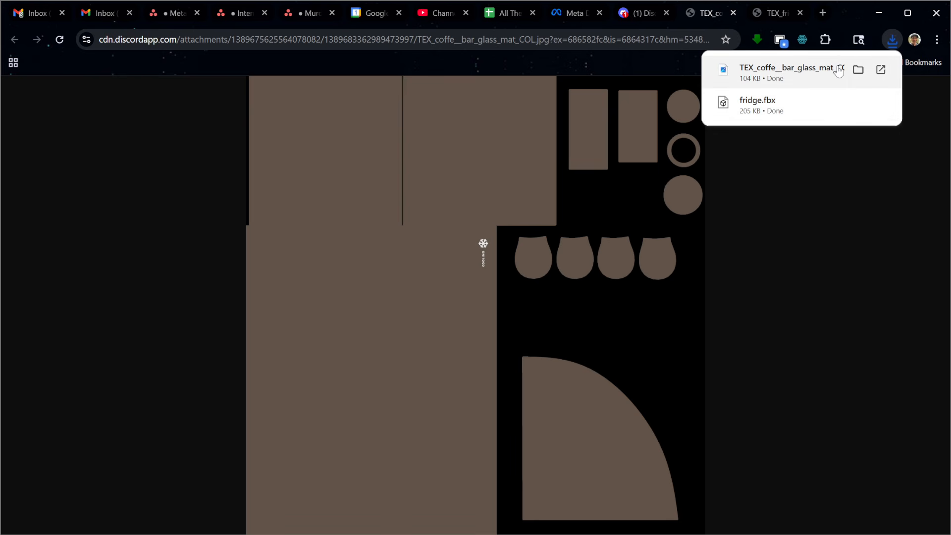
Save the fridge colour texture TEX_fridge_fridge_mat_COL as a JPEG in Downloads and close both texture image tabs.
left_click(767, 22)
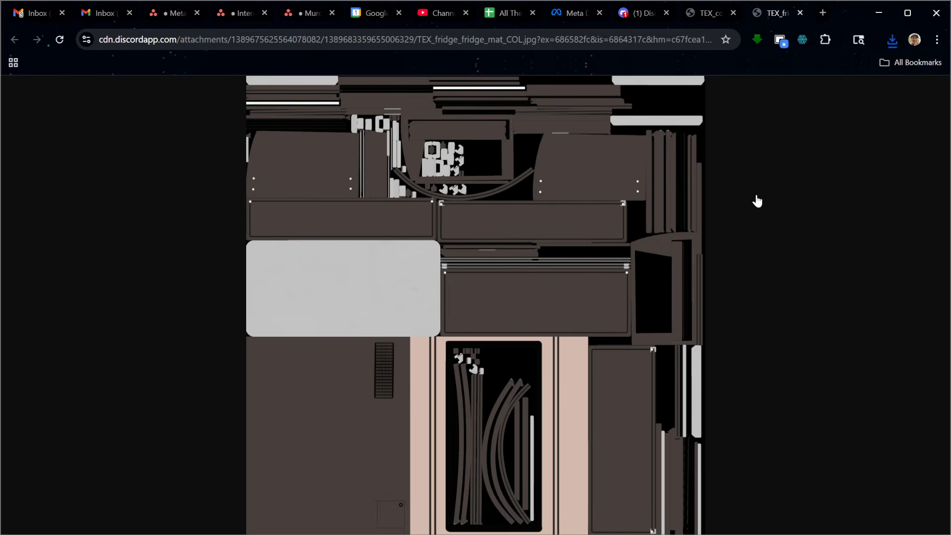
right_click(608, 196)
left_click(666, 231)
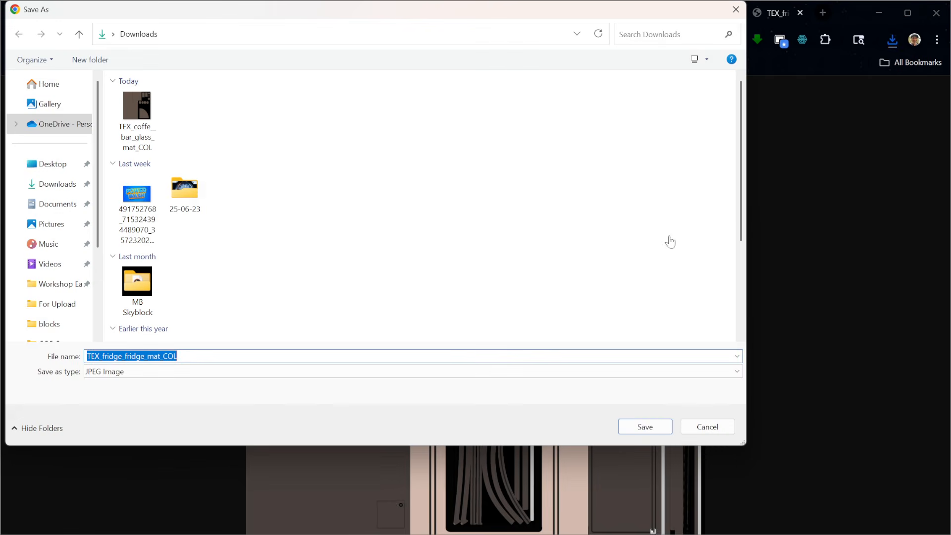
left_click(621, 432)
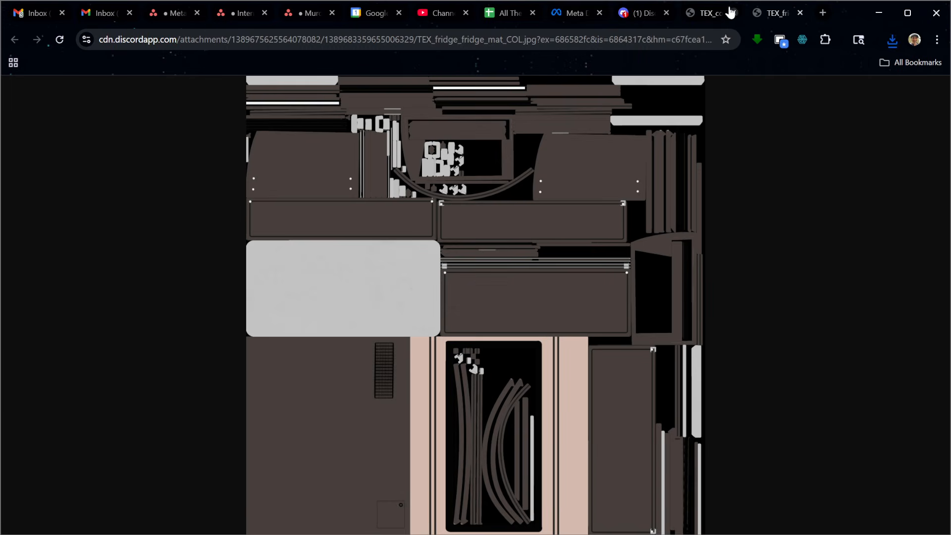
left_click(731, 12)
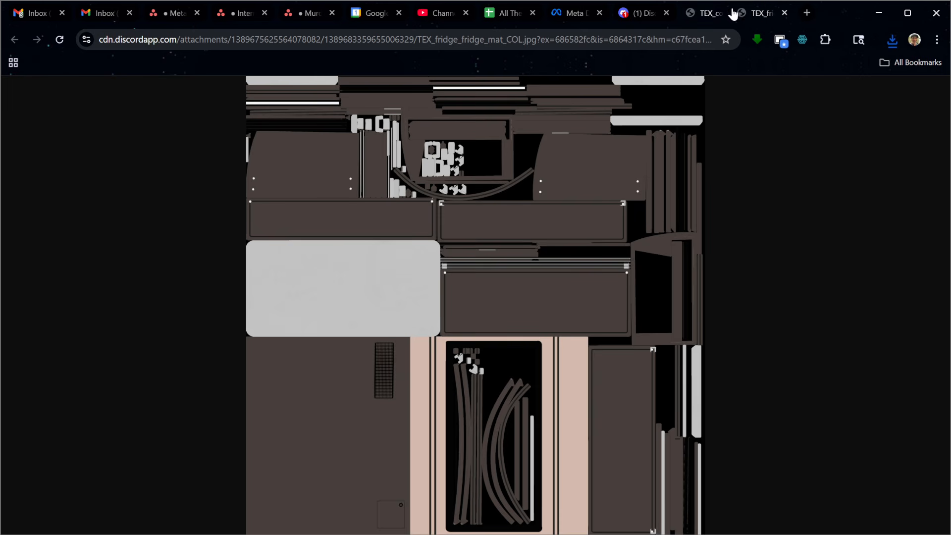
left_click(732, 12)
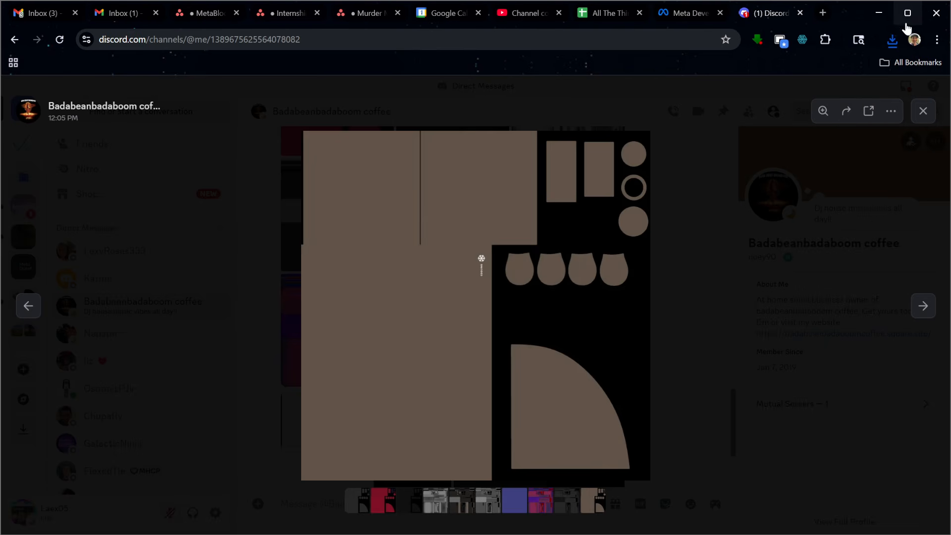
Switch to Worlds Desktop Editor and open the Thinking Like A Programmer Tutorial world.
left_click(878, 13)
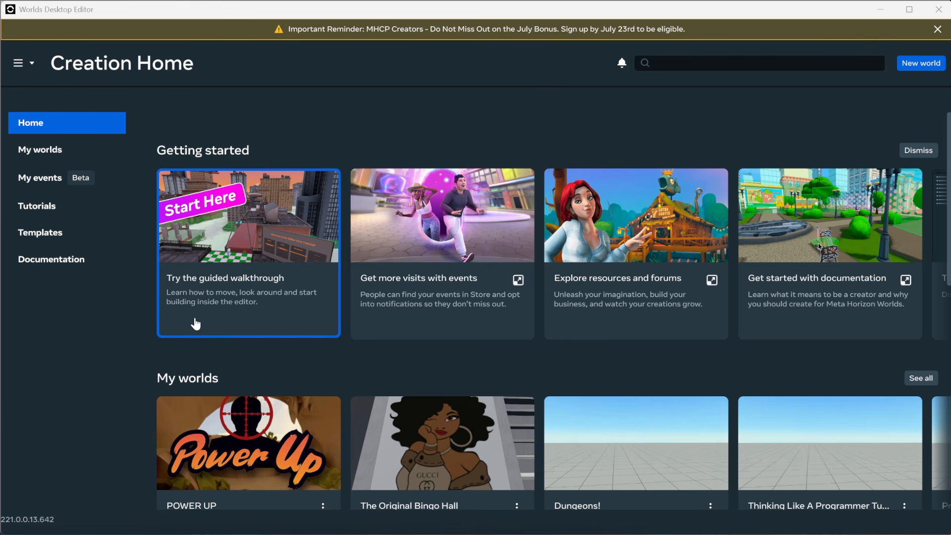
left_click(808, 451)
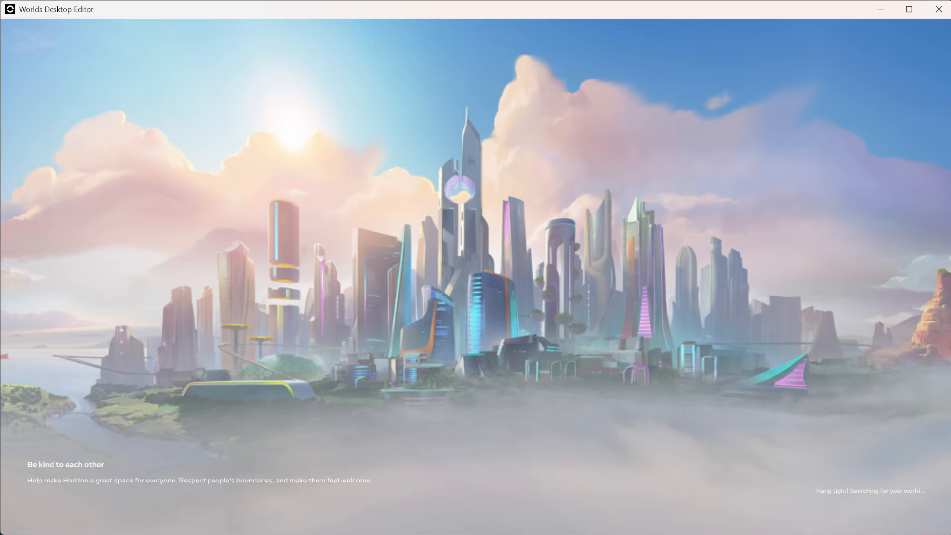
Switch to File Explorer and create a folder named 25-07-01 in Downloads.
key("super+e")
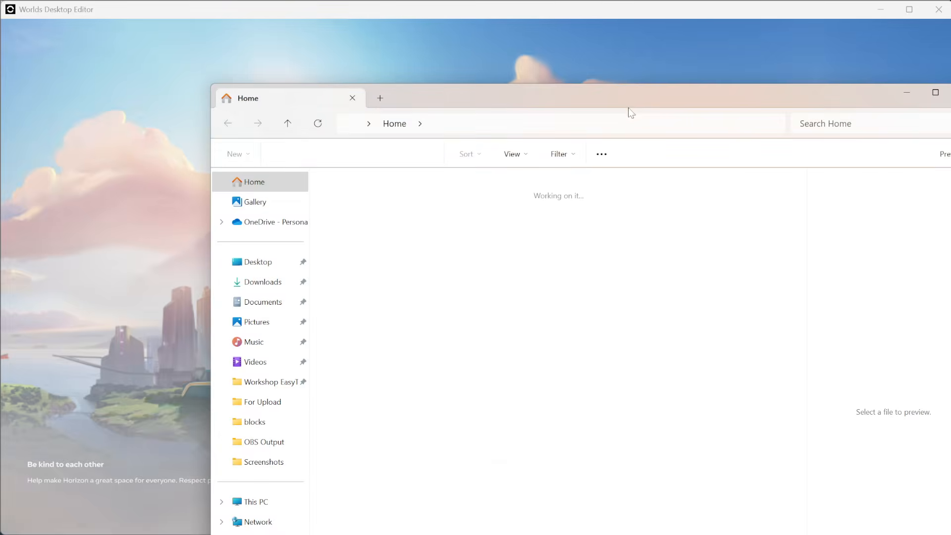
left_click(262, 282)
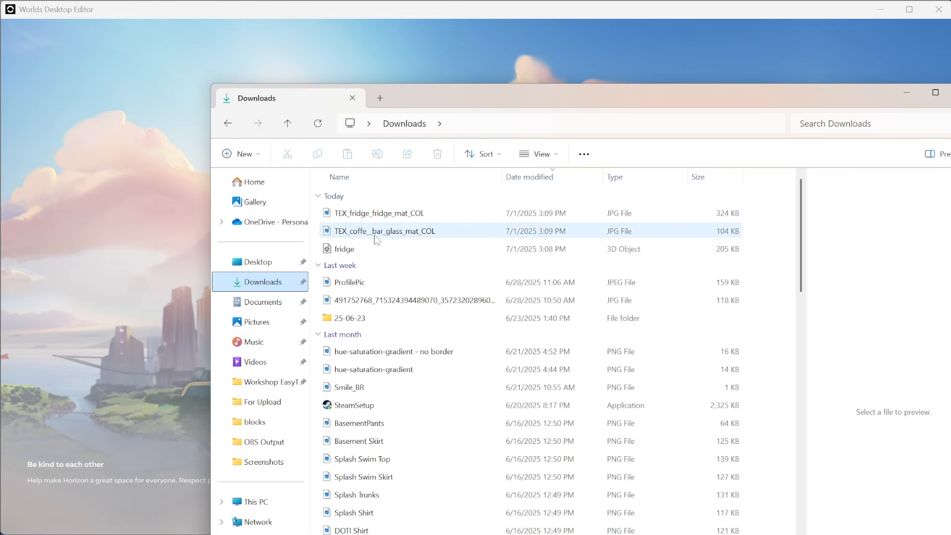
left_click(376, 214)
left_click(384, 231)
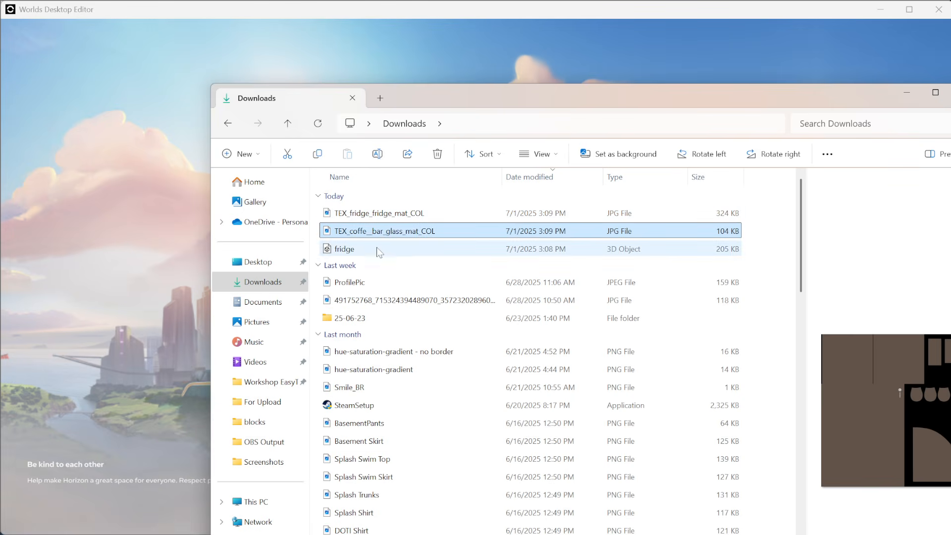
left_click(379, 249)
left_click(377, 214, "shift")
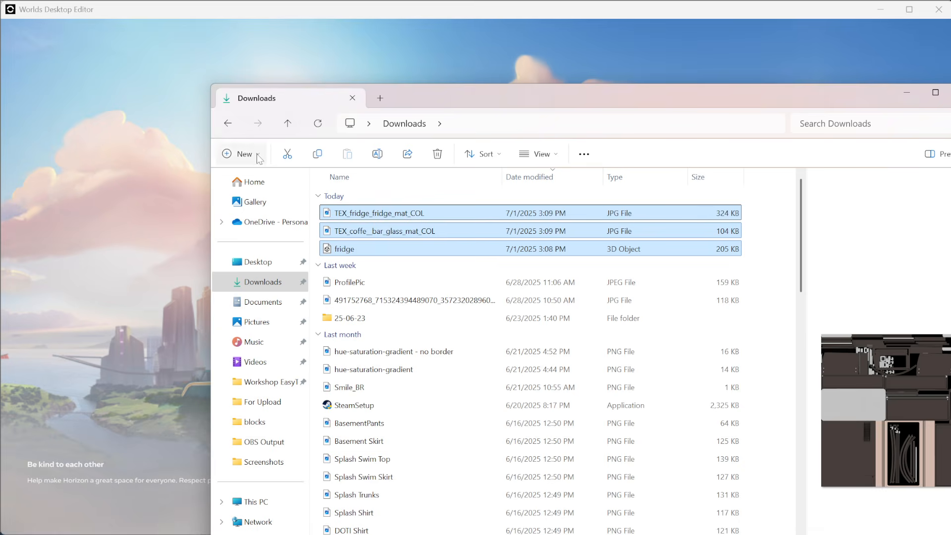
left_click(241, 154)
left_click(245, 182)
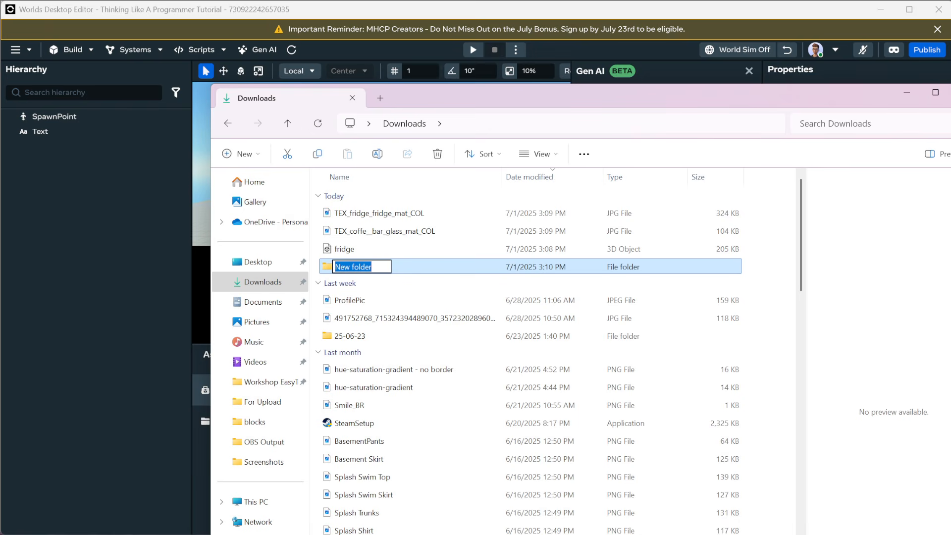
type("25-")
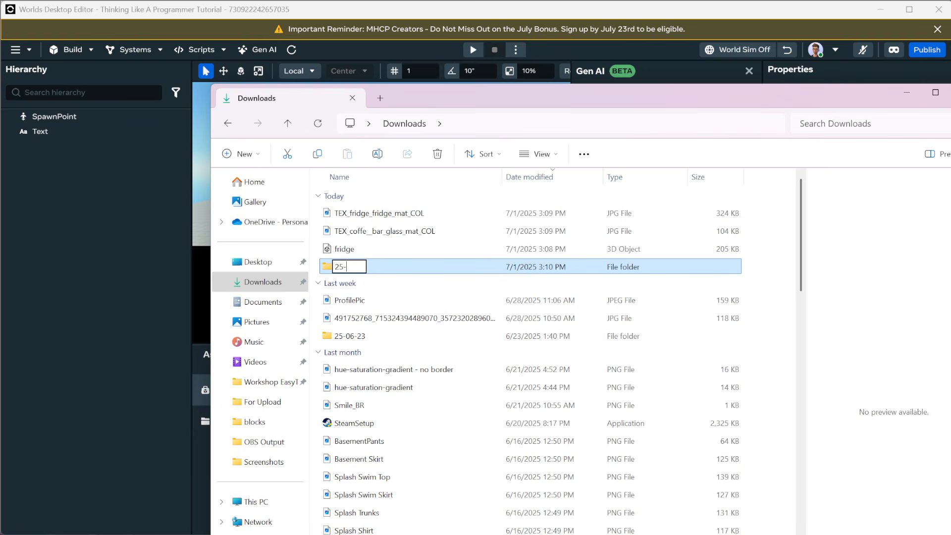
type("07-01")
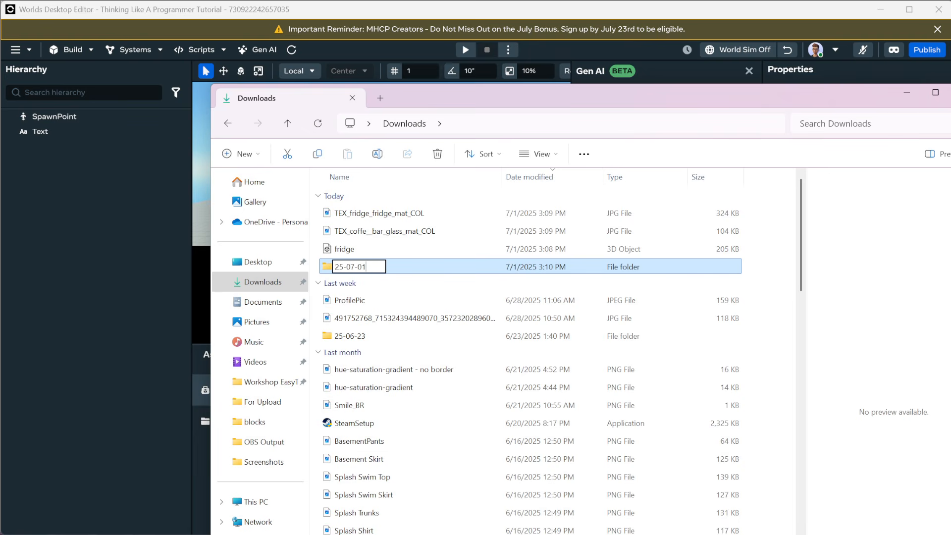
key("Return")
Move the fridge model and its two COL textures into the 25-07-01 folder, open that folder and return to Worlds Desktop Editor.
left_click(344, 249)
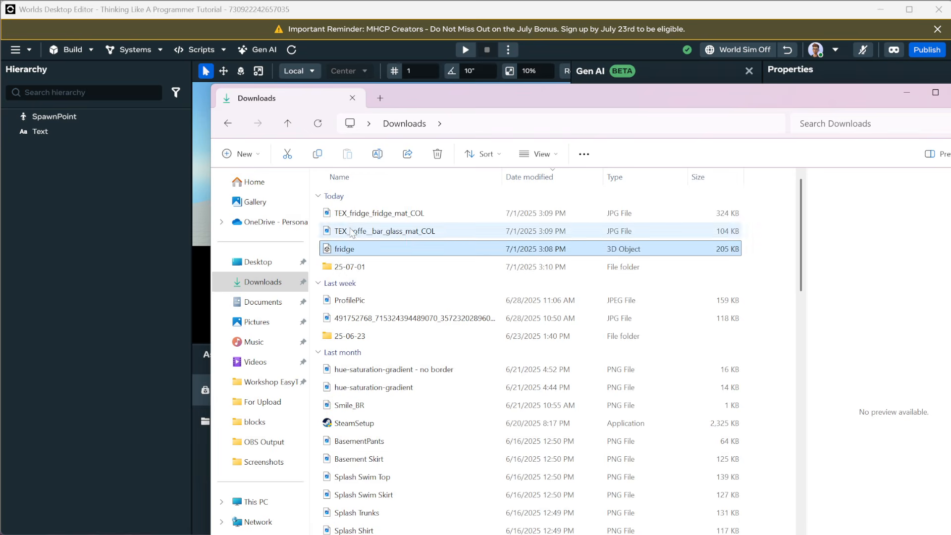
left_click(357, 214, "shift")
left_click_drag(349, 250, 346, 267)
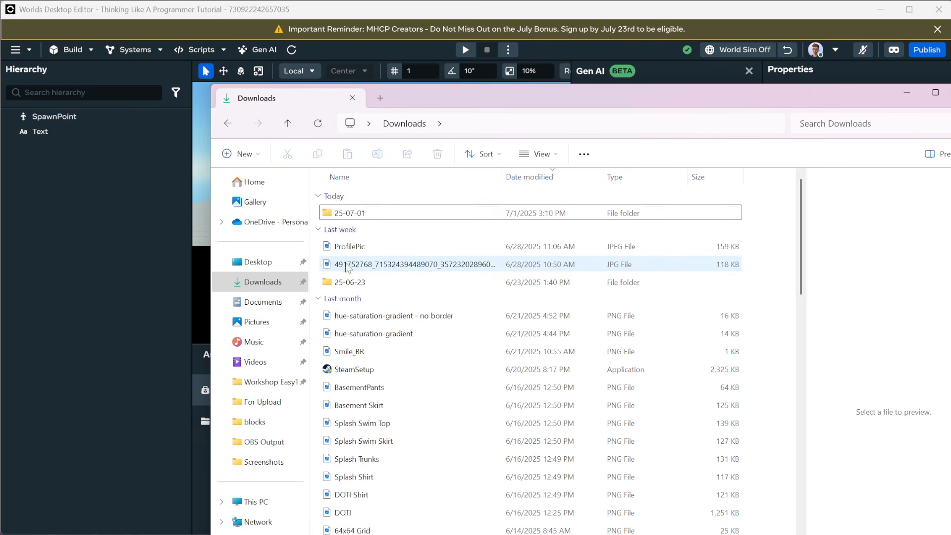
double_click(352, 213)
left_click_drag(521, 101, 950, 83)
left_click(155, 396)
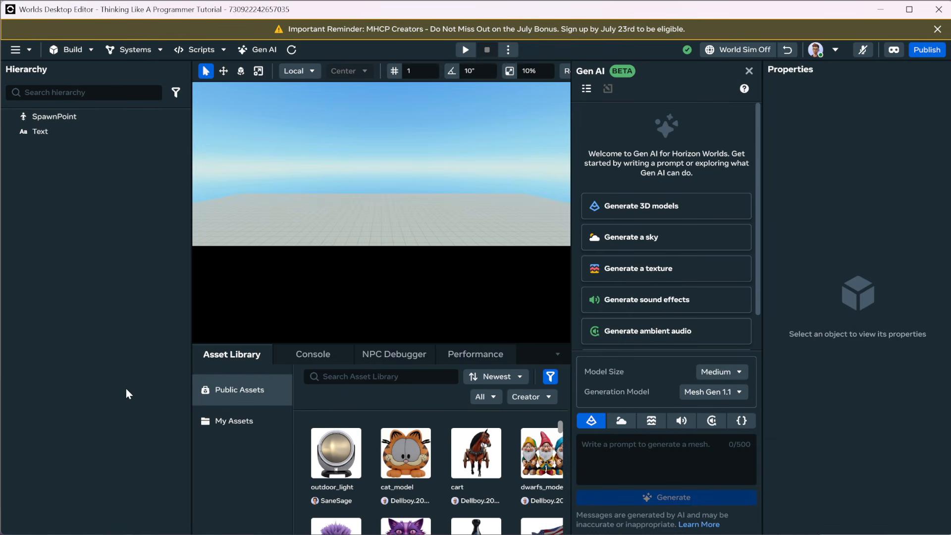
Import fridge.fbx from Downloads/25-07-01 into My Assets as a 3D model, leaving Preserve offset pivots off.
left_click(241, 411)
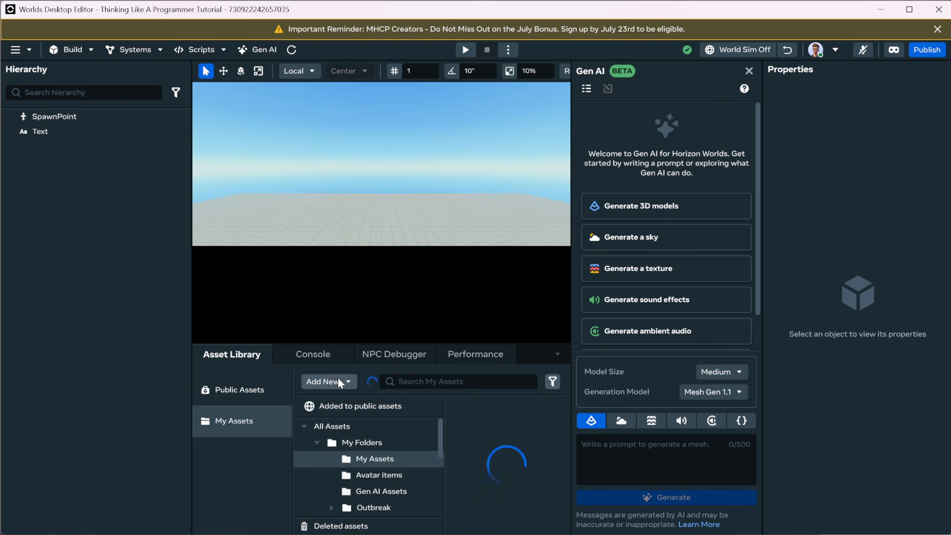
left_click(338, 380)
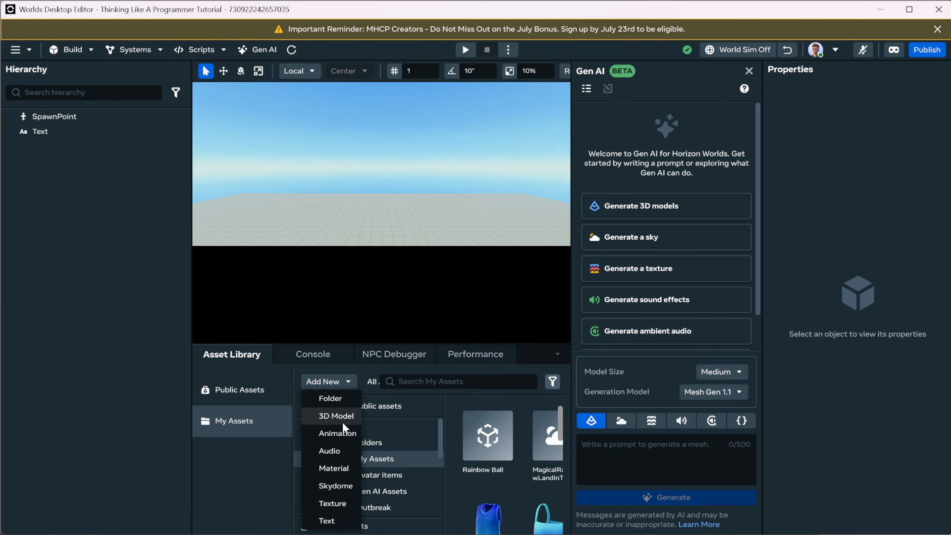
left_click(342, 417)
left_click(336, 369)
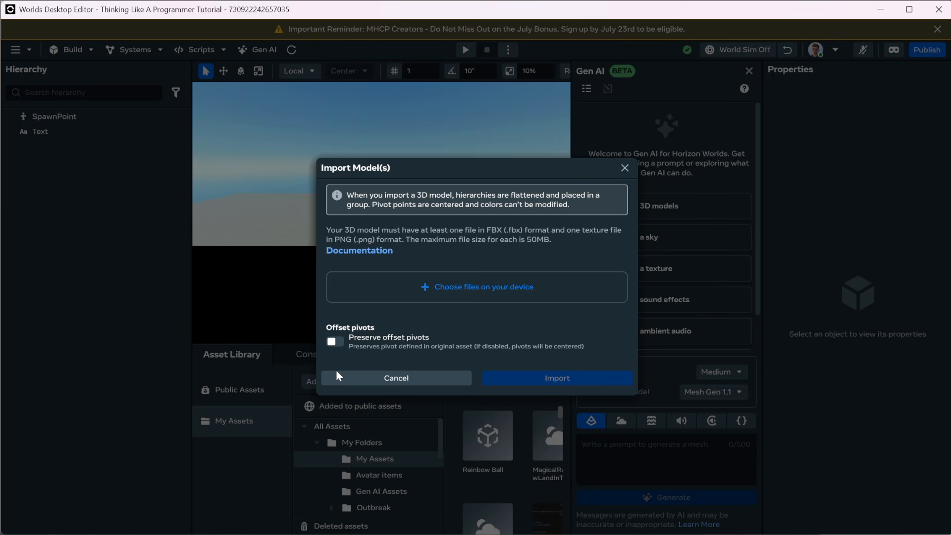
left_click(470, 296)
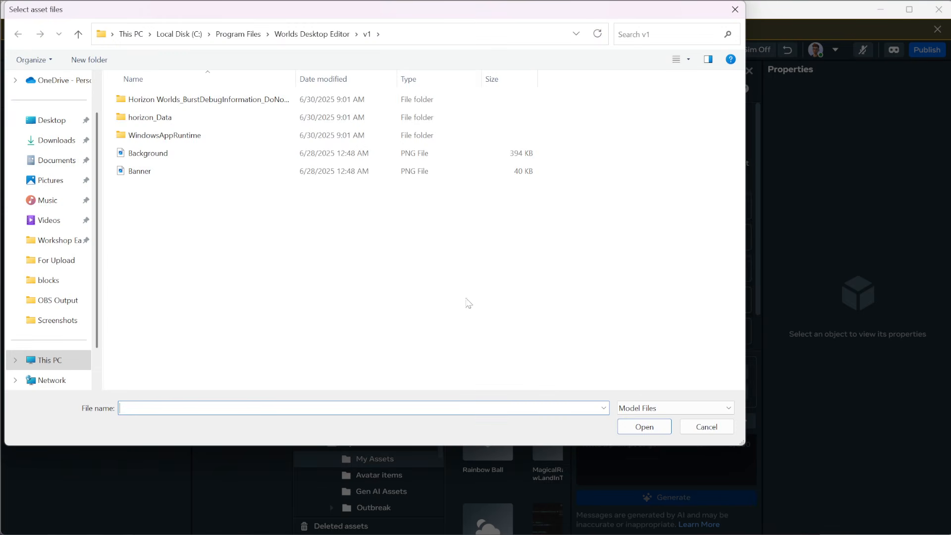
left_click(54, 140)
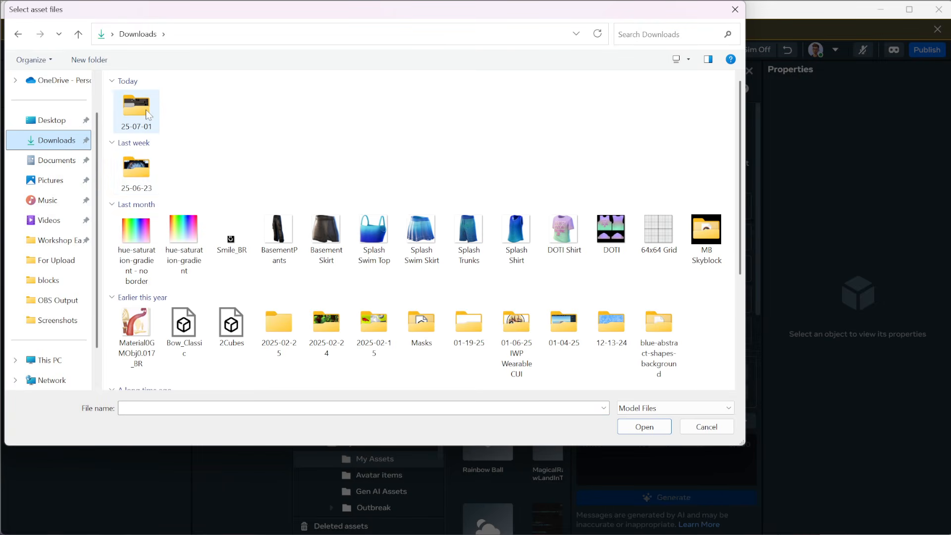
double_click(146, 109)
left_click(145, 111)
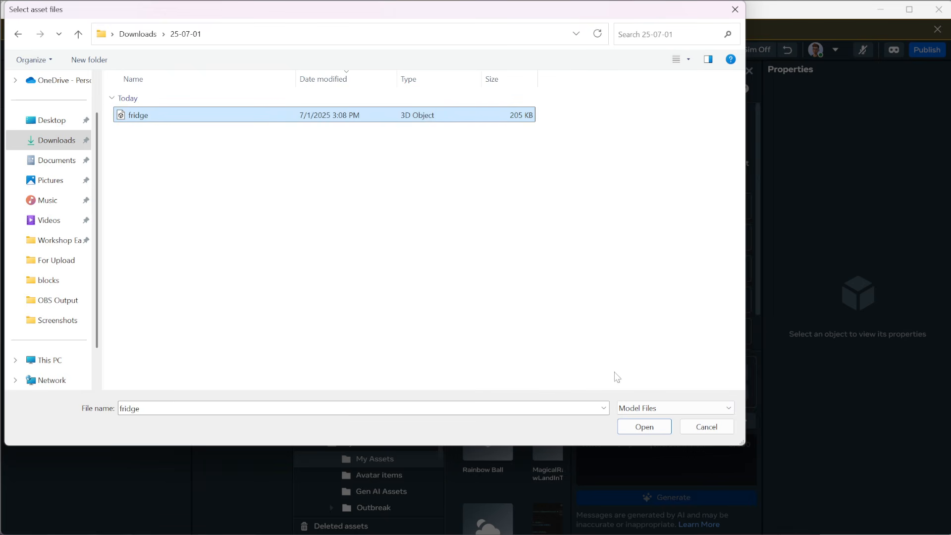
left_click(644, 426)
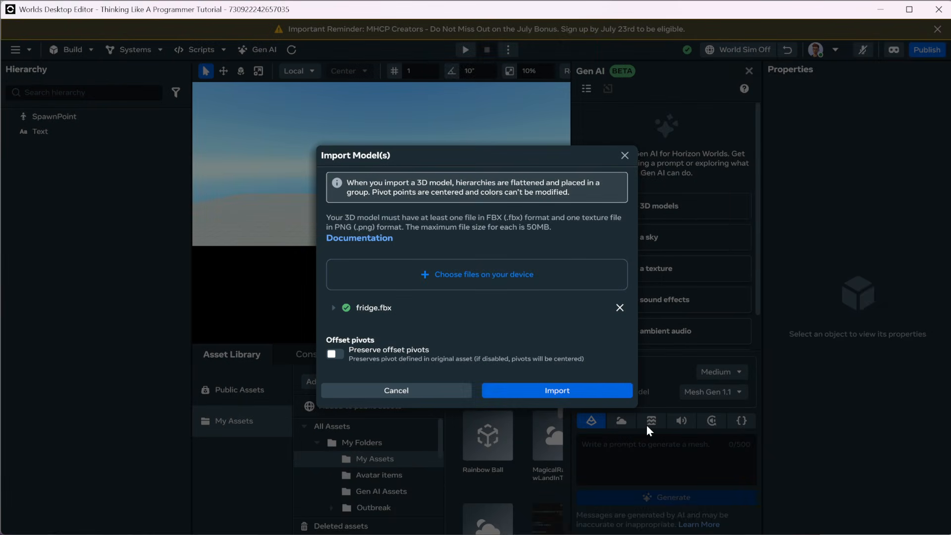
left_click(581, 390)
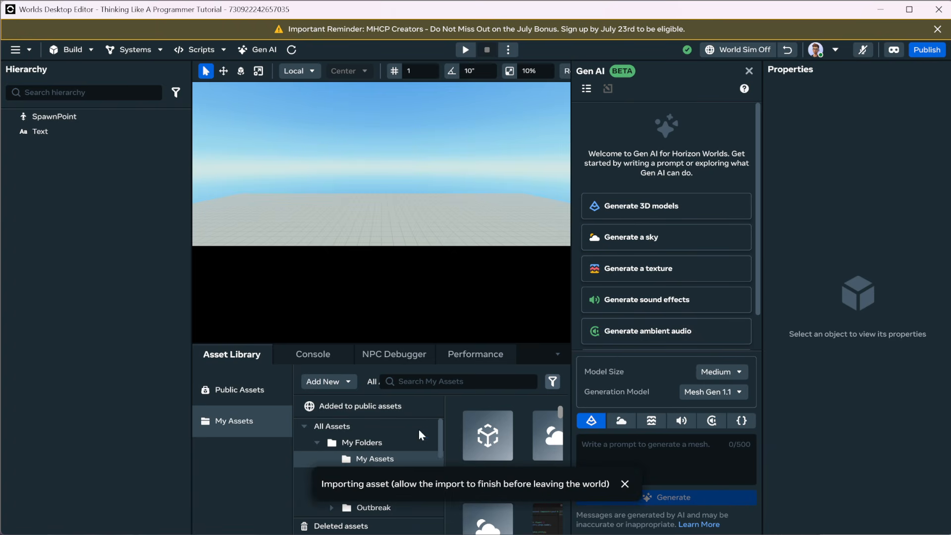
left_click(346, 382)
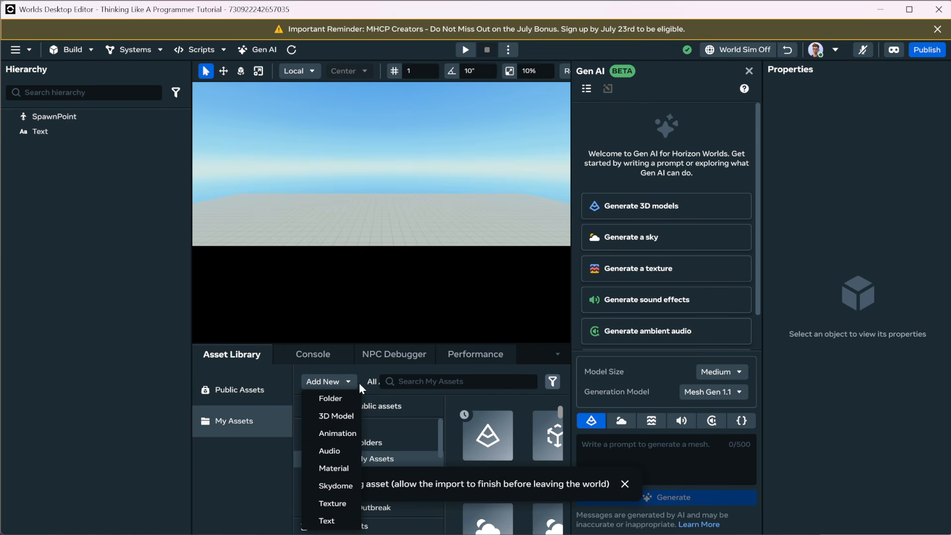
left_click(341, 504)
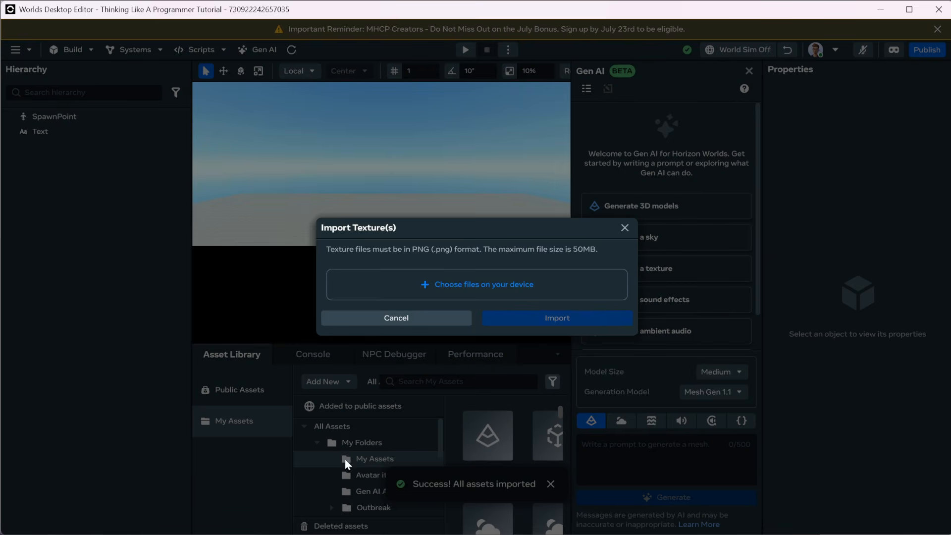
left_click(437, 317)
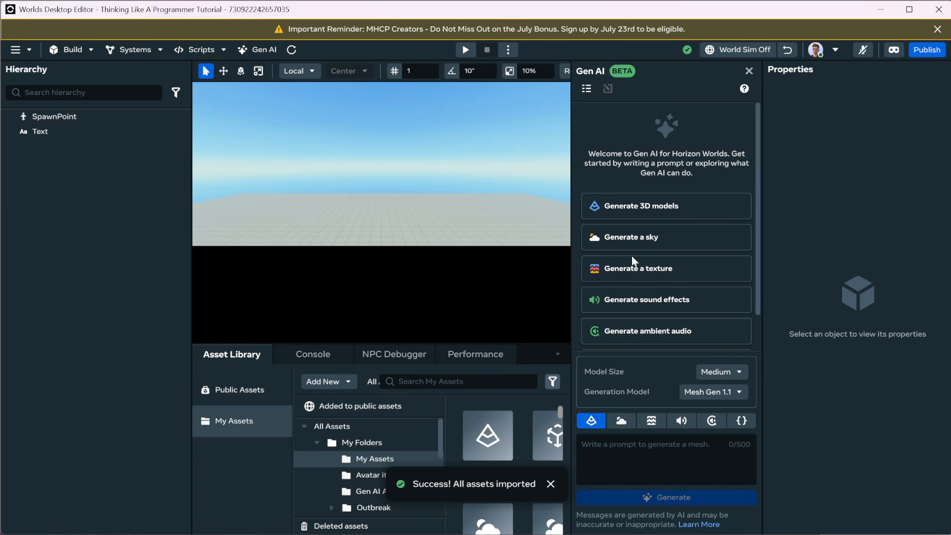
Close the Gen AI assistant and show the imported fridge model's asset details down to its file and replacement options.
left_click(748, 71)
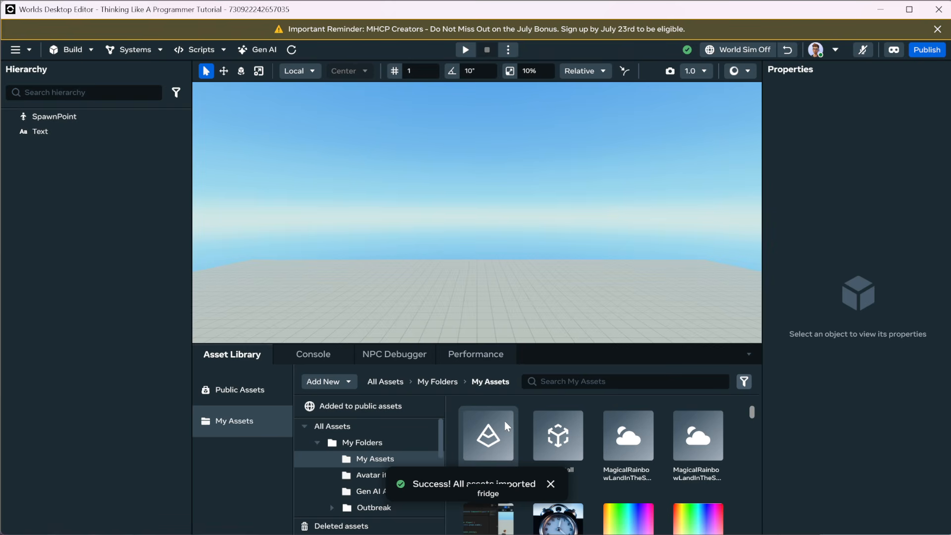
left_click(550, 484)
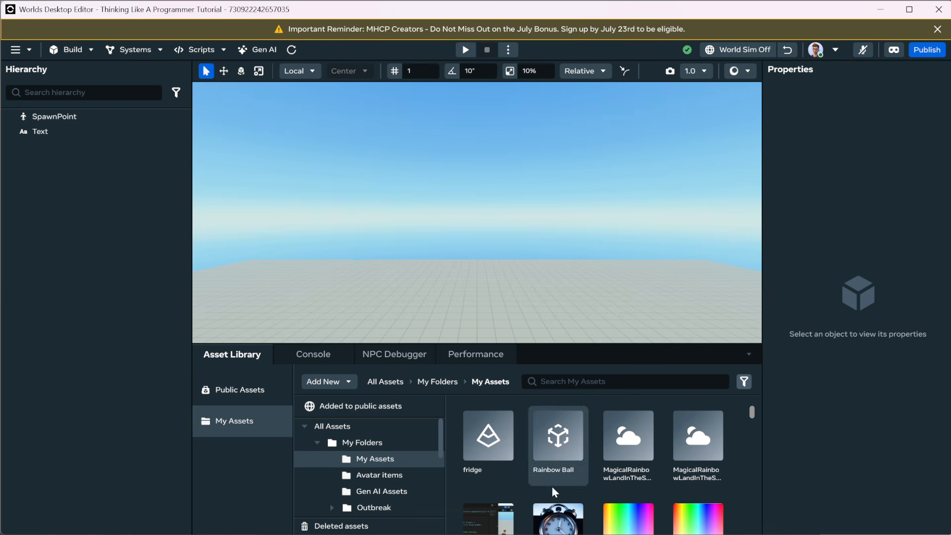
left_click(507, 453)
scroll(870, 308, "down", 3)
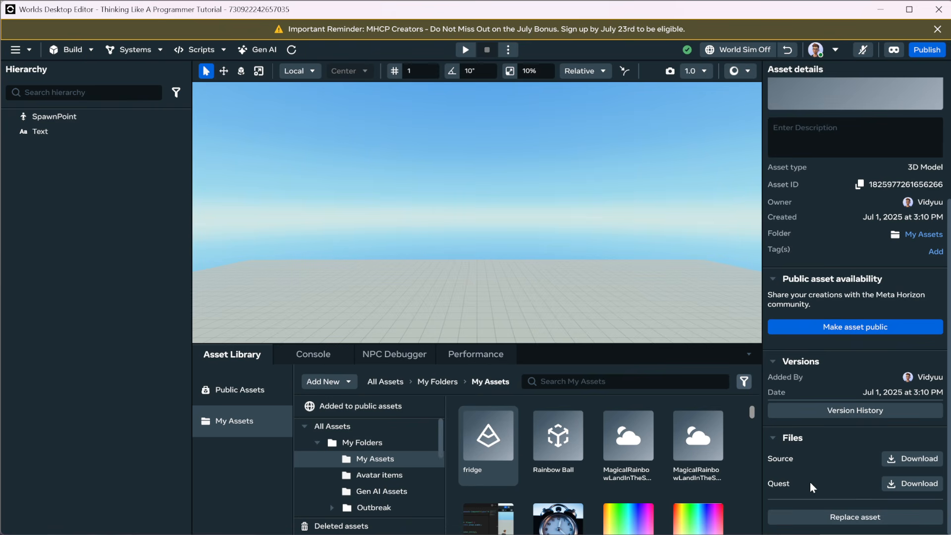
Place the imported fridge model from My Assets on the grid floor of the scene.
scroll(812, 479, "up", 3)
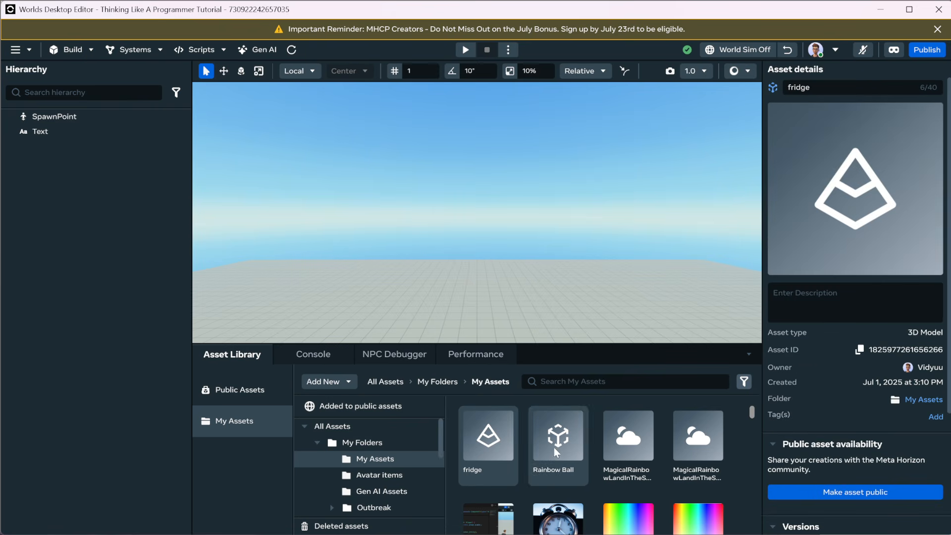
left_click_drag(494, 439, 524, 280)
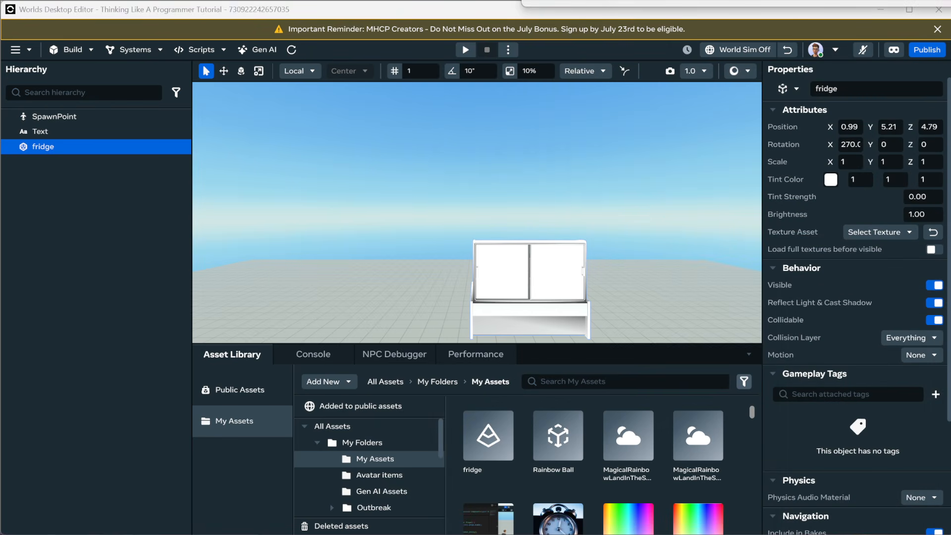
Switch to File Explorer and open the TEX_fridge_fridge_mat_COL image from the 25-07-01 folder.
left_click_drag(949, 198, 795, 126)
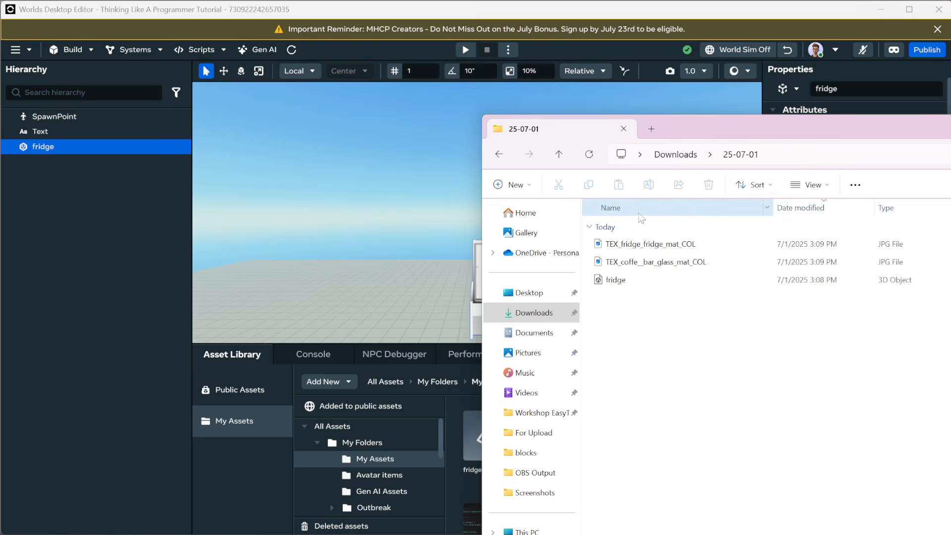
left_click(656, 247)
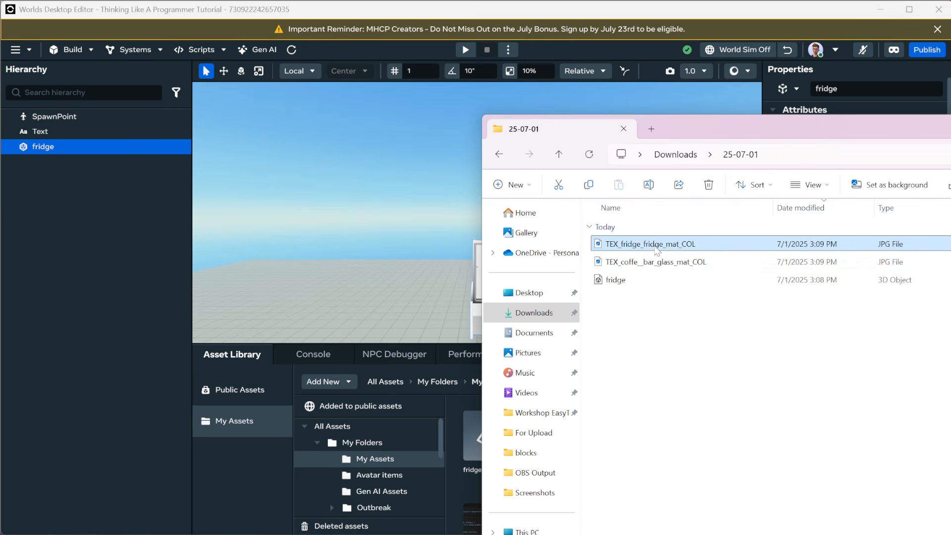
double_click(657, 248)
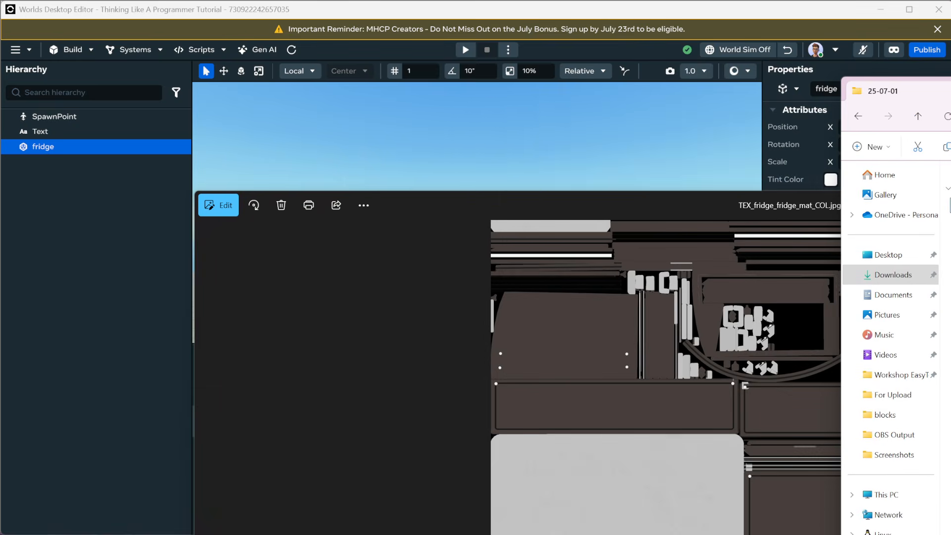
key("alt+Tab")
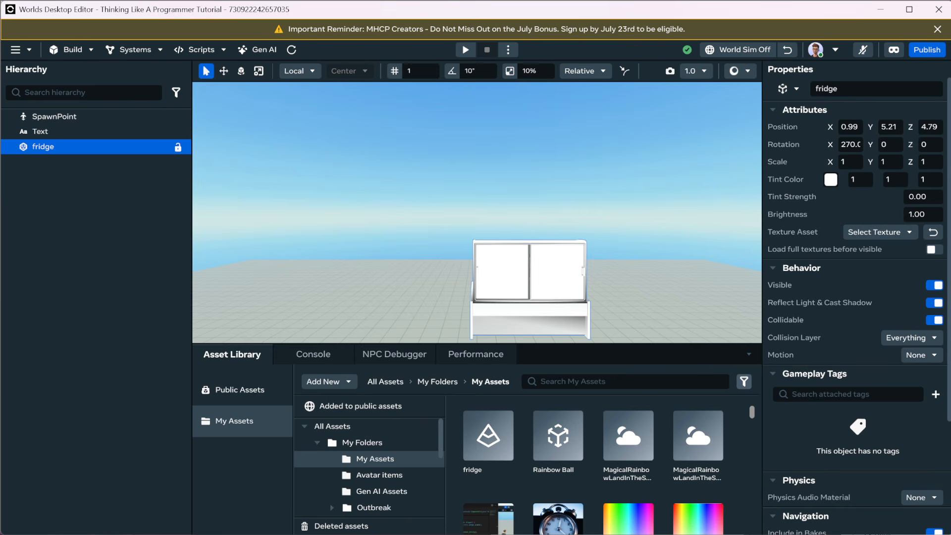
right_click(22, 147)
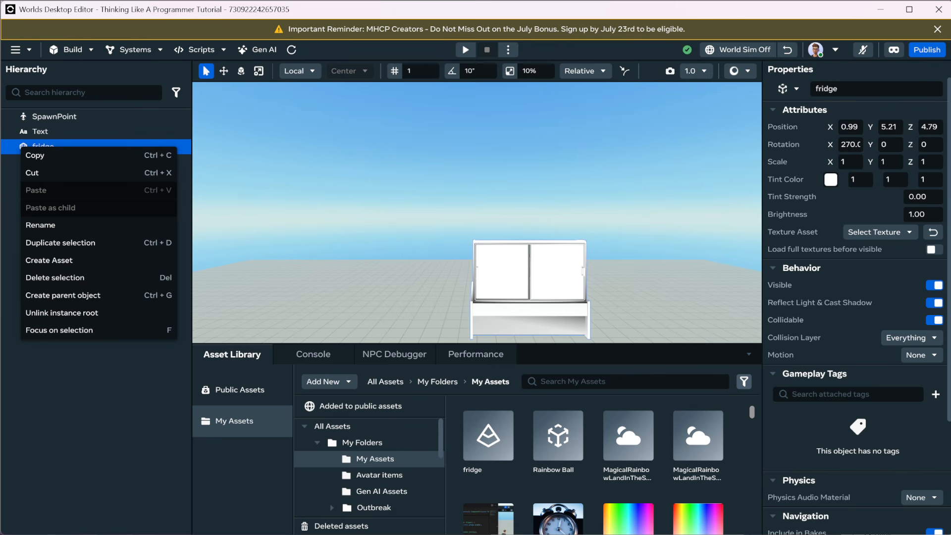
key("alt+Tab")
Save a copy of the open fridge texture as a .png named Fridge in Downloads/25-07-01.
left_click_drag(950, 202, 812, 71)
left_click(179, 74)
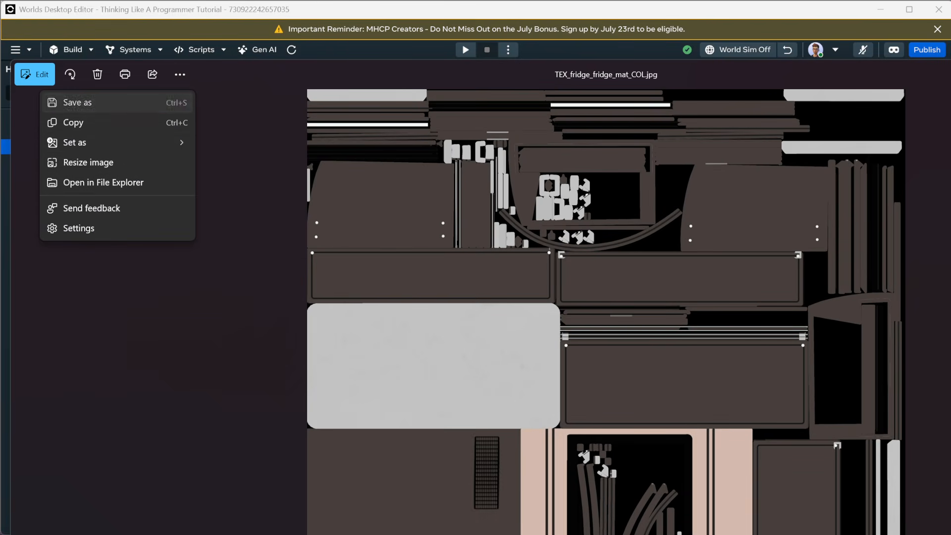
left_click(78, 103)
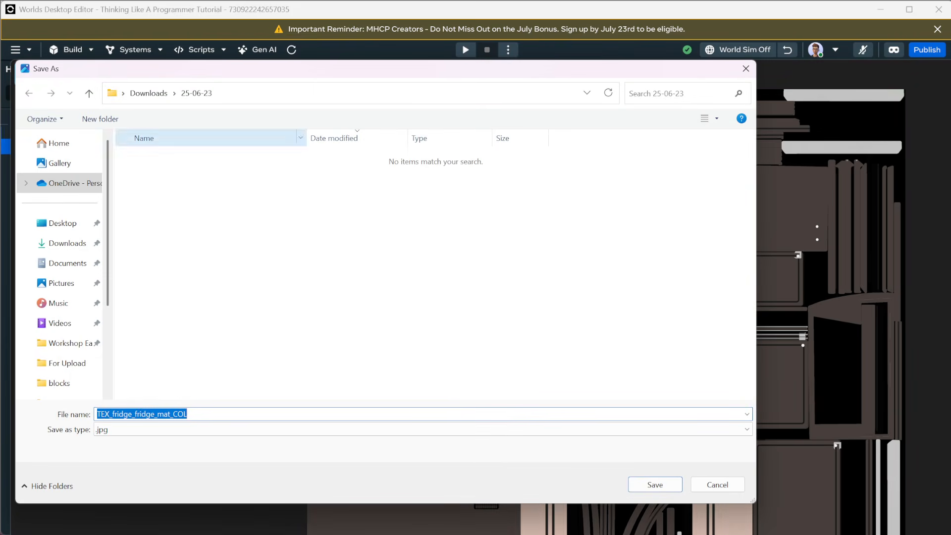
left_click(55, 242)
double_click(147, 168)
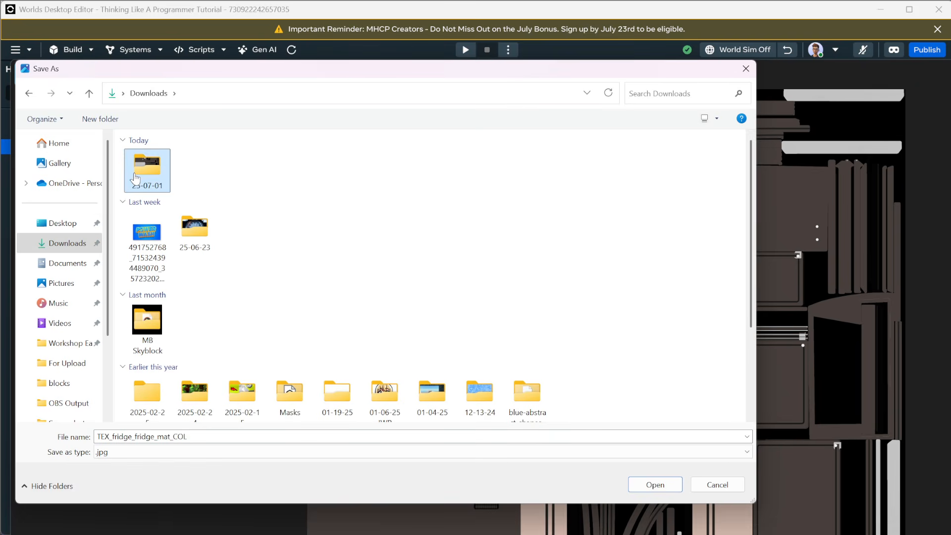
left_click(191, 452)
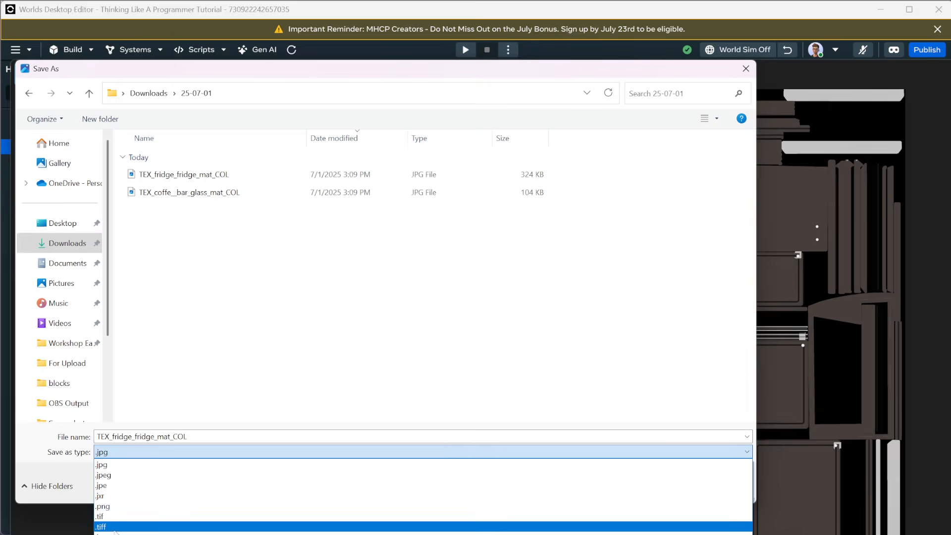
left_click(117, 506)
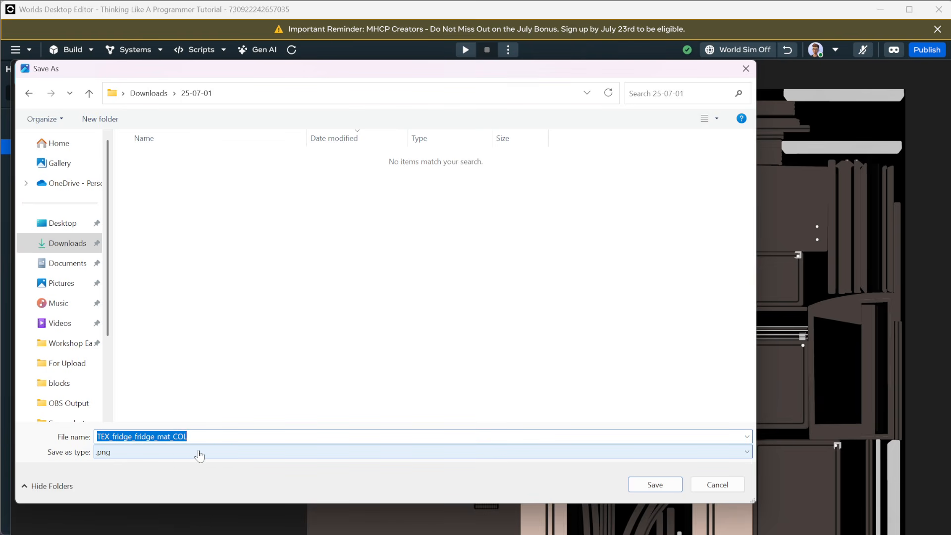
type("Fridg")
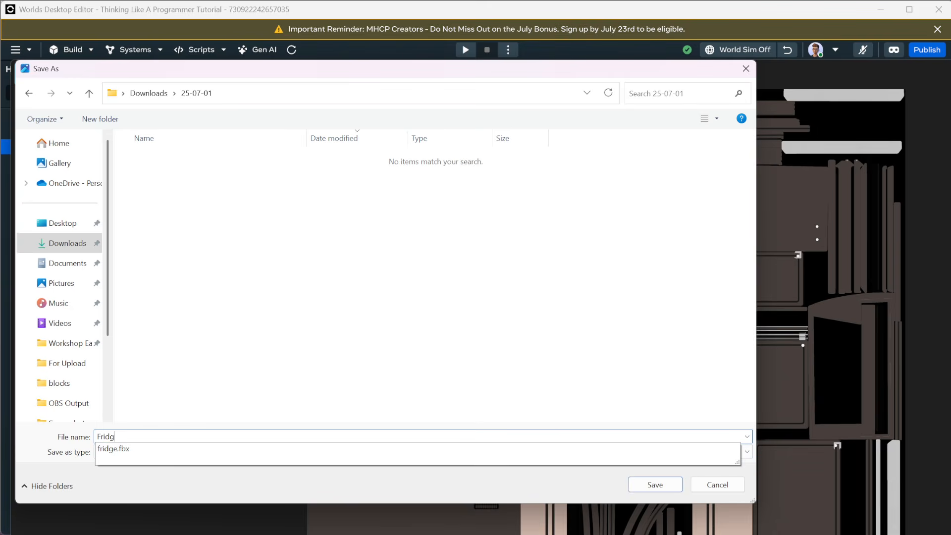
type("e")
key("Return")
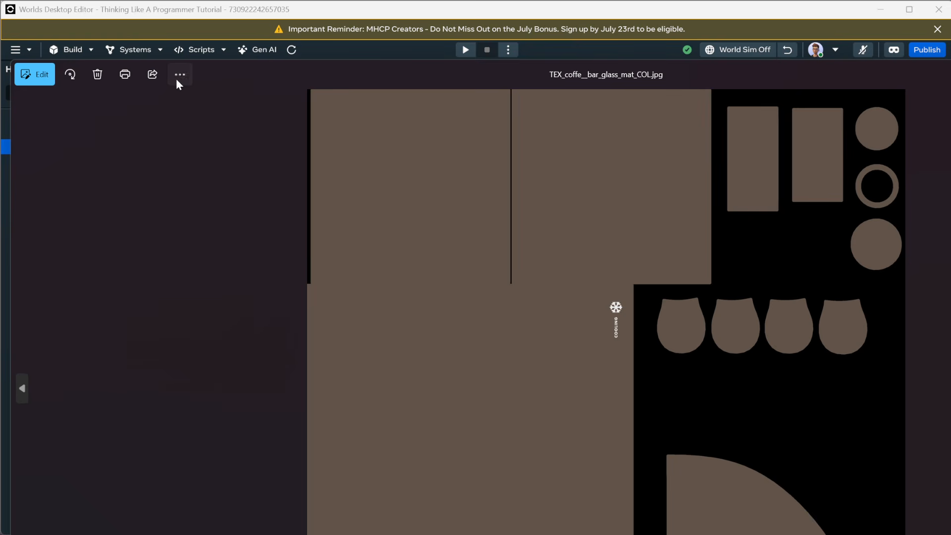
Save a copy of TEX_coffe__bar_glass_mat_COL as a .png named Glass in 25-07-01 and close the image viewer.
left_click(179, 79)
mouse_move(77, 147)
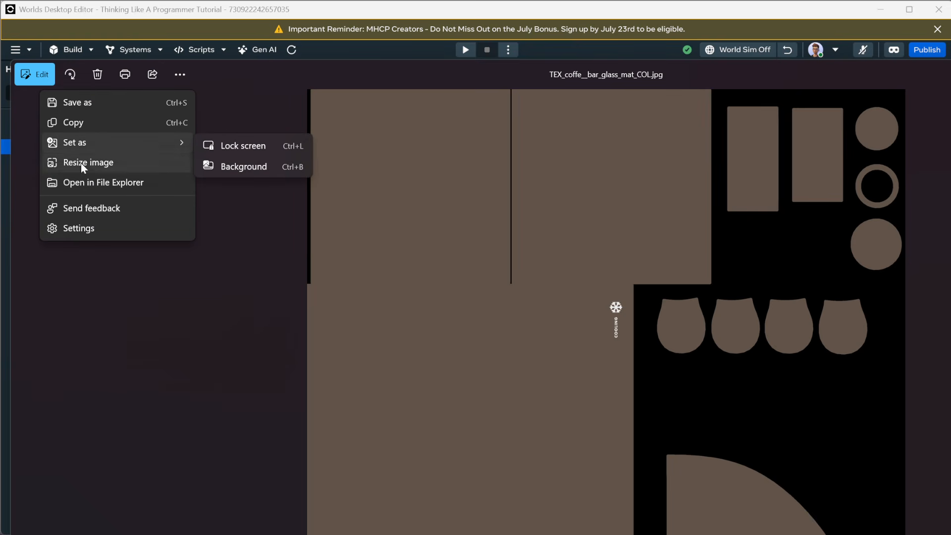
left_click(79, 102)
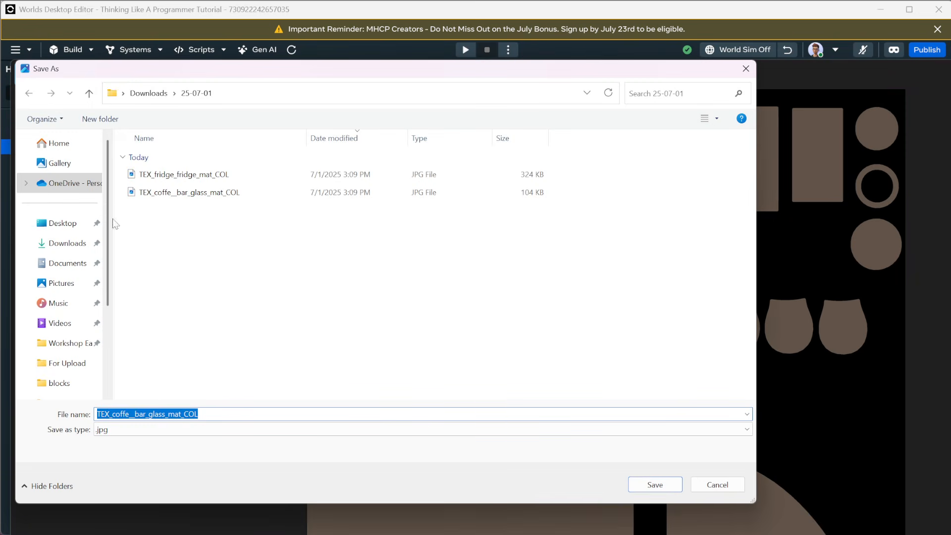
left_click(176, 428)
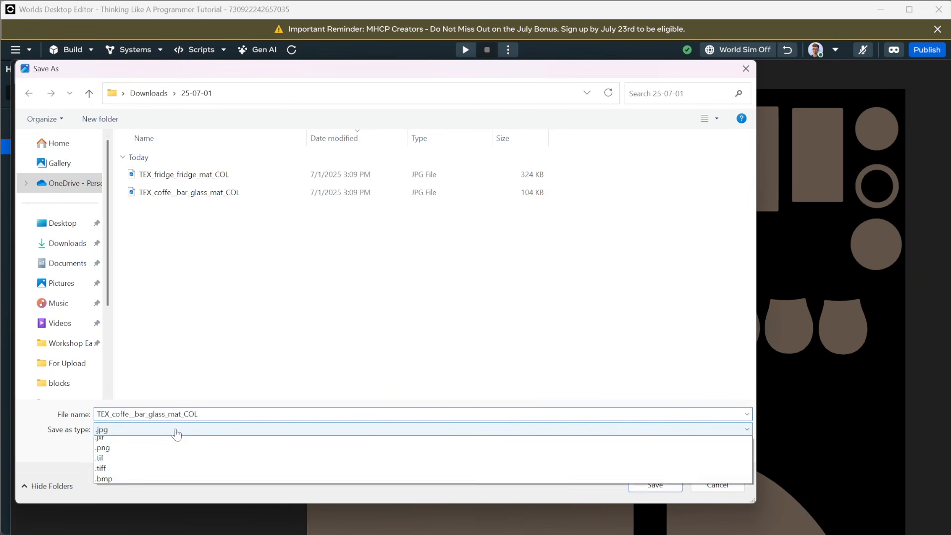
left_click(123, 493)
left_click(144, 428)
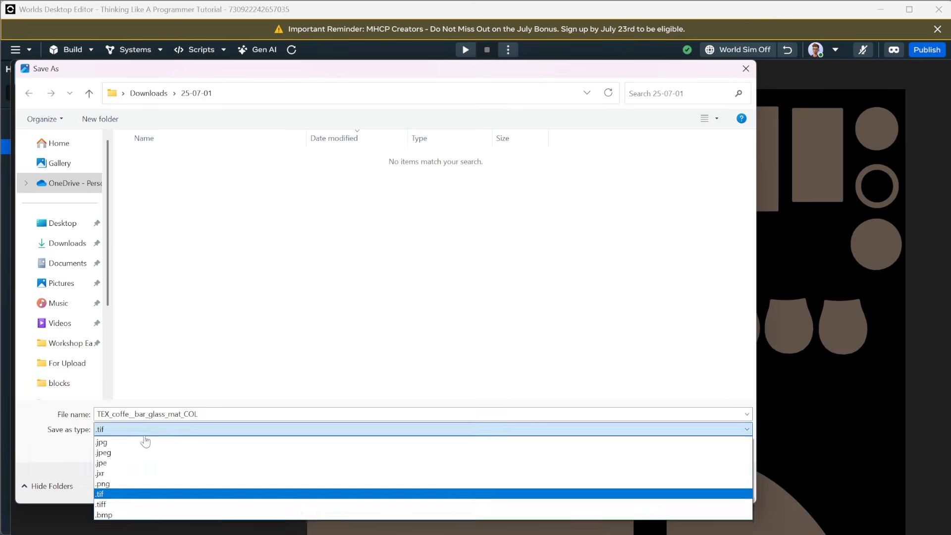
left_click(121, 484)
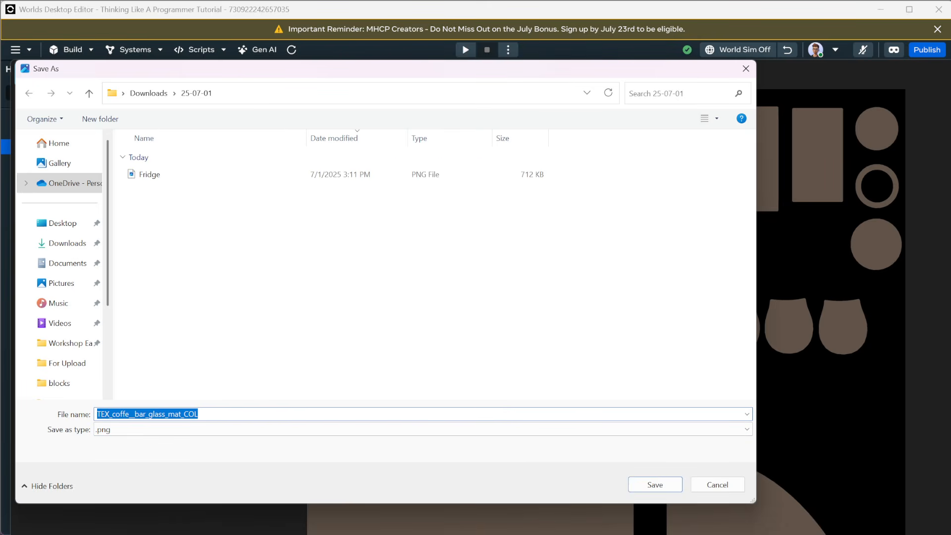
type("Glass")
key("Return")
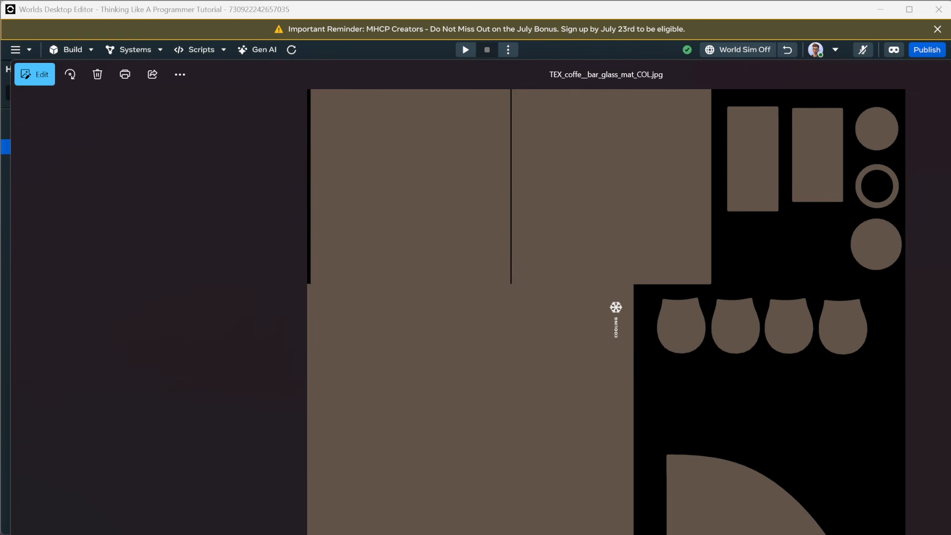
key("alt+F4")
Return to Worlds Desktop Editor and import Fridge.png and Glass.png from Downloads/25-07-01 into My Assets as textures.
left_click(438, 191)
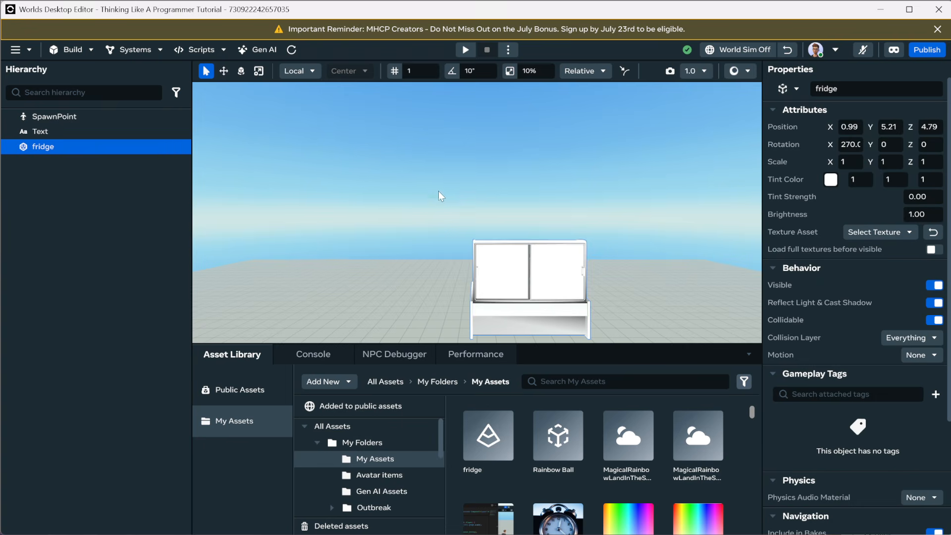
right_click_drag(438, 191, 365, 337)
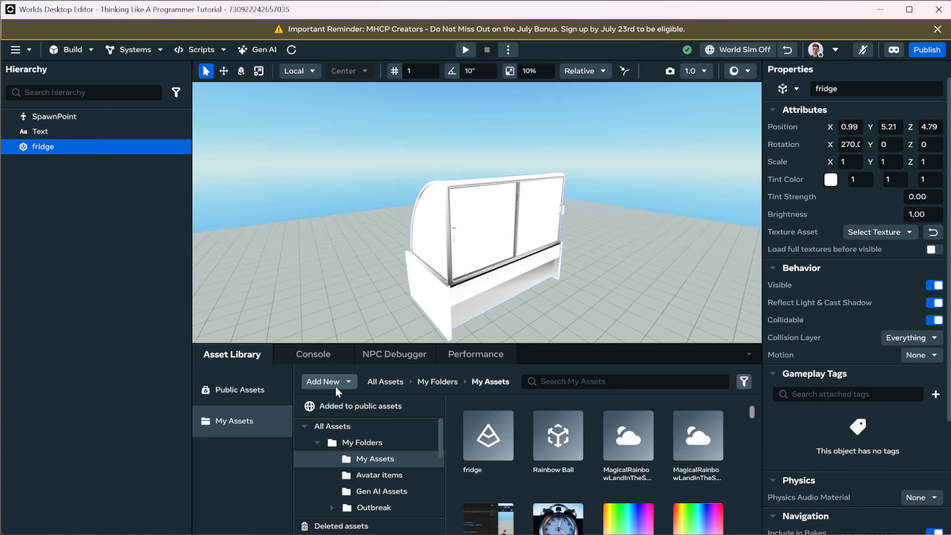
left_click(336, 384)
left_click(333, 503)
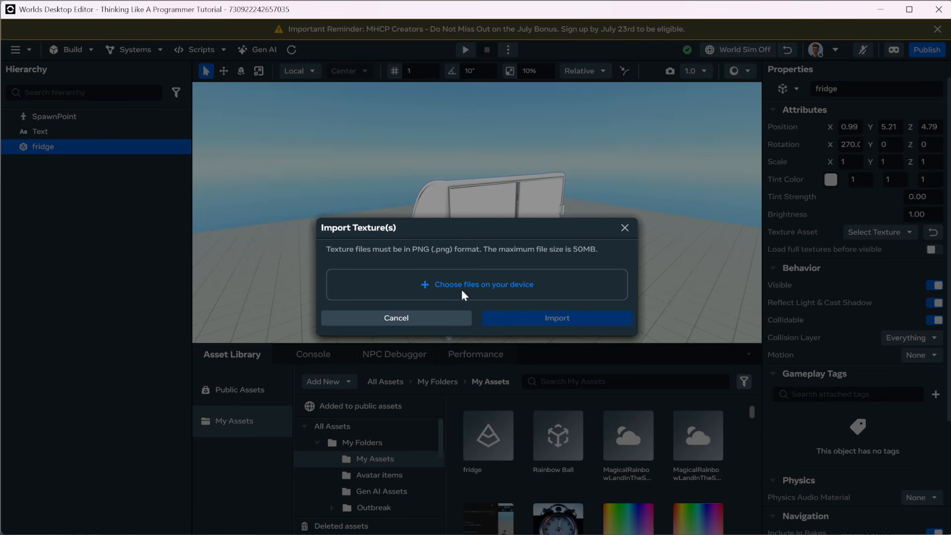
left_click(470, 284)
left_click(149, 115)
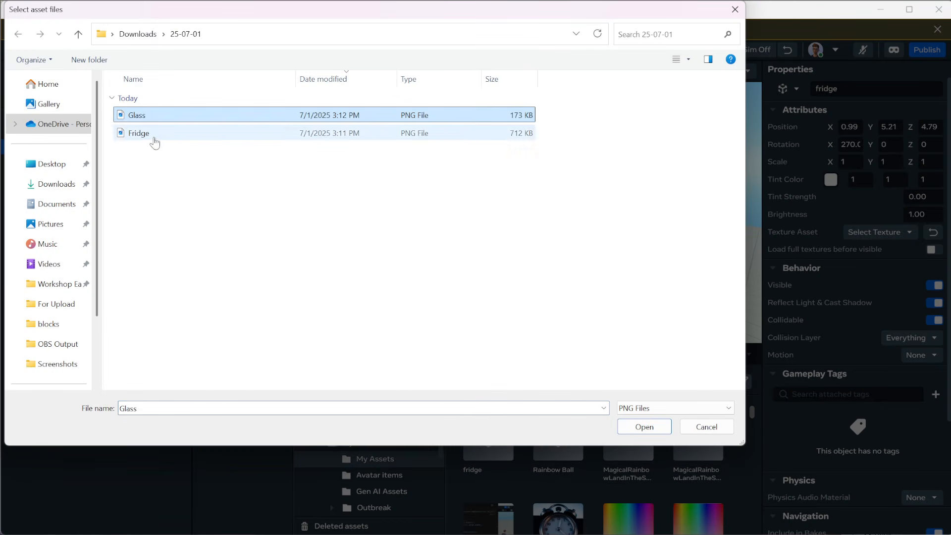
left_click(151, 134, "shift")
left_click(643, 427)
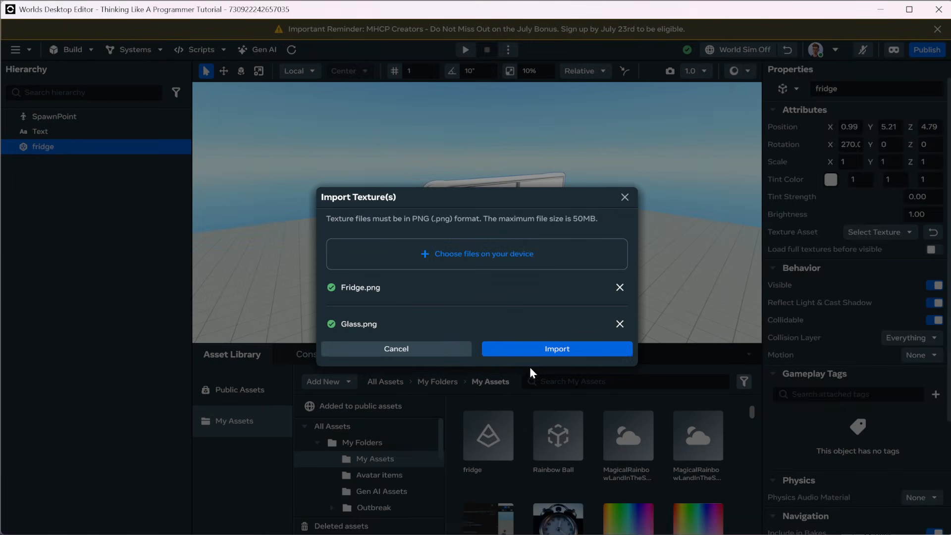
left_click(545, 348)
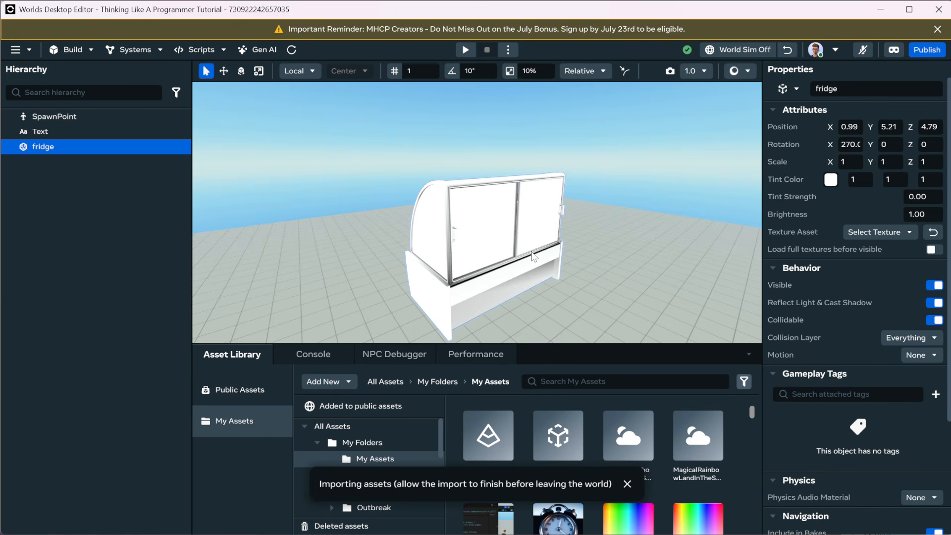
Assign the Fridge texture as the texture asset of the fridge model in the scene.
key("a")
right_click_drag(412, 196, 523, 217)
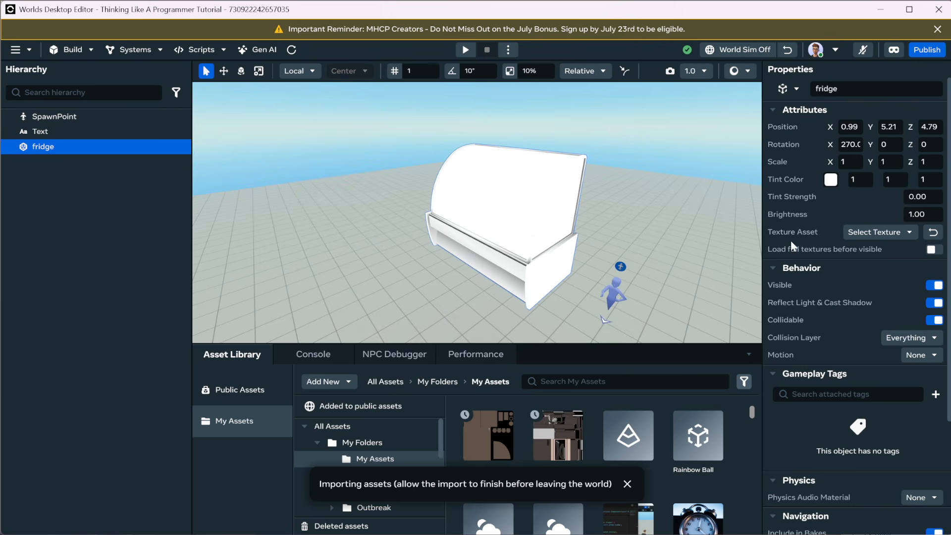
left_click(896, 237)
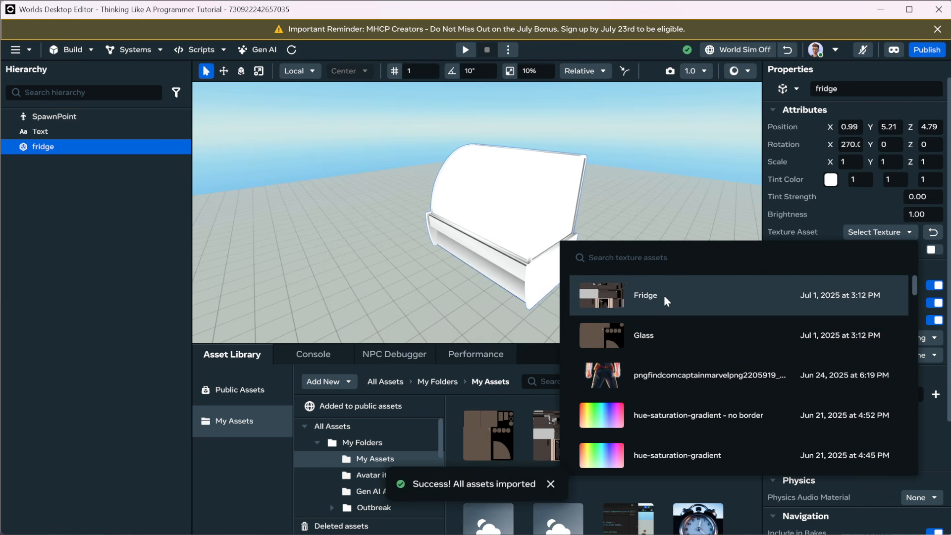
left_click(664, 295)
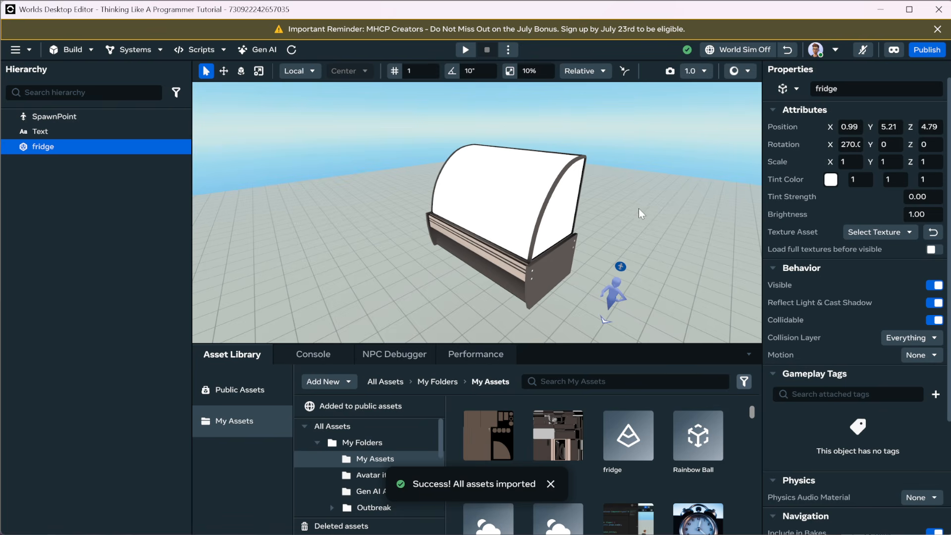
mouse_move(639, 211)
right_mouse_down()
mouse_move(624, 221)
mouse_move(632, 244)
mouse_move(518, 195)
mouse_move(732, 198)
mouse_move(635, 196)
right_mouse_up()
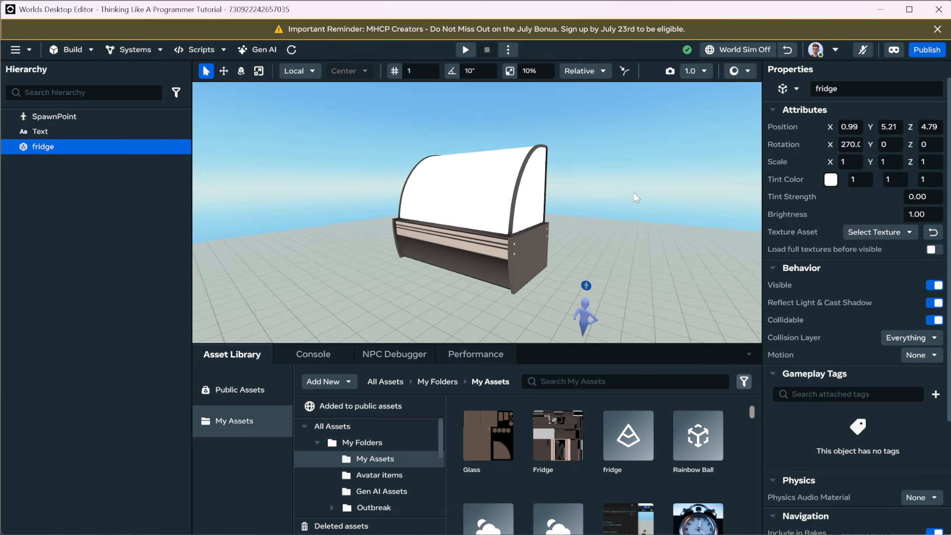
Try the Glass texture on the fridge model and switch its texture asset back to Fridge.
left_click(870, 232)
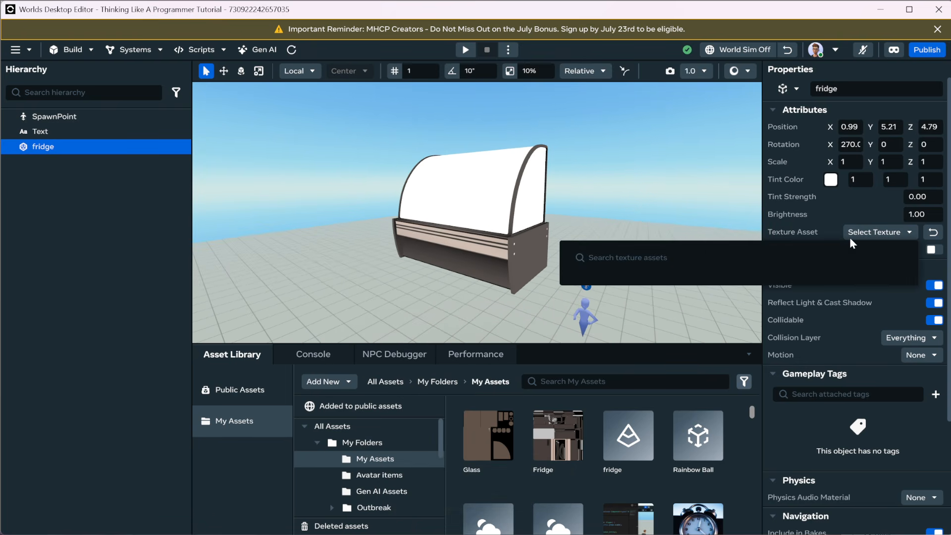
left_click(891, 235)
left_click(893, 234)
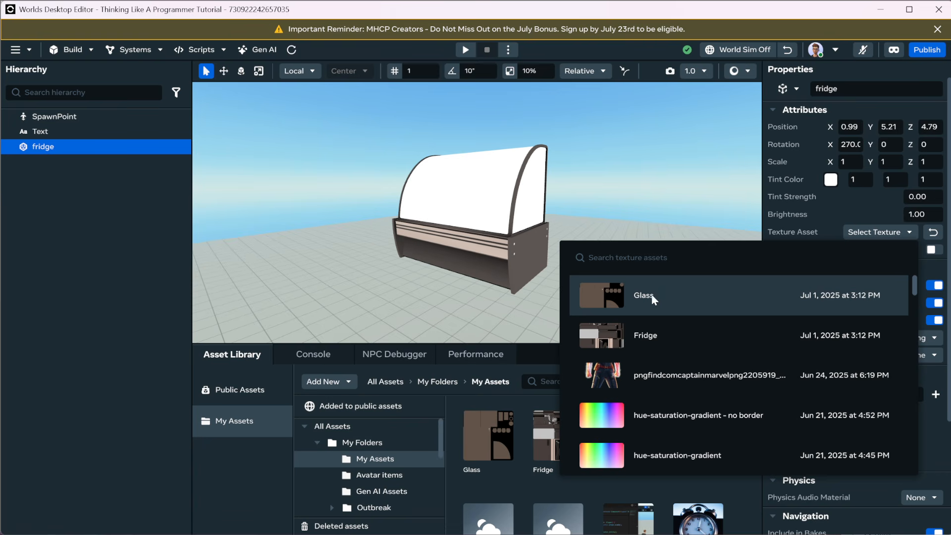
left_click(651, 294)
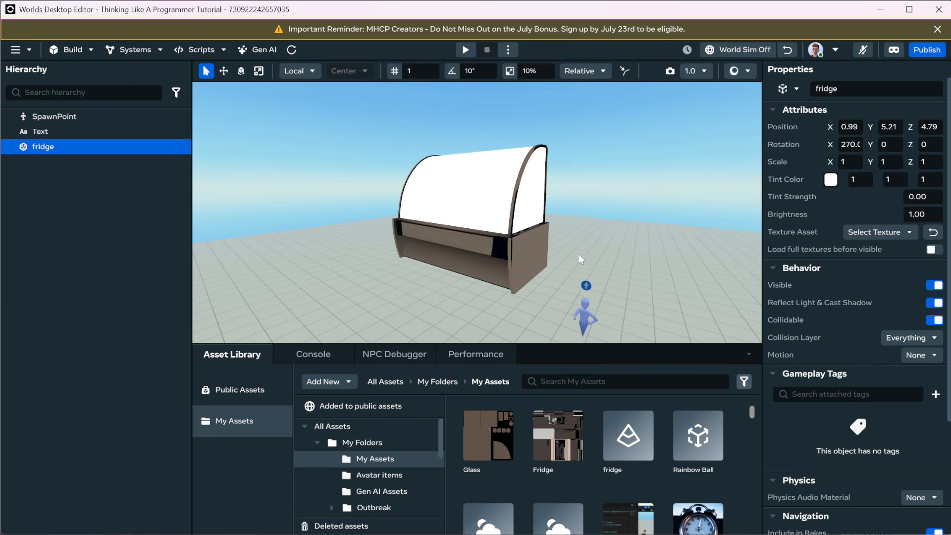
left_click(864, 233)
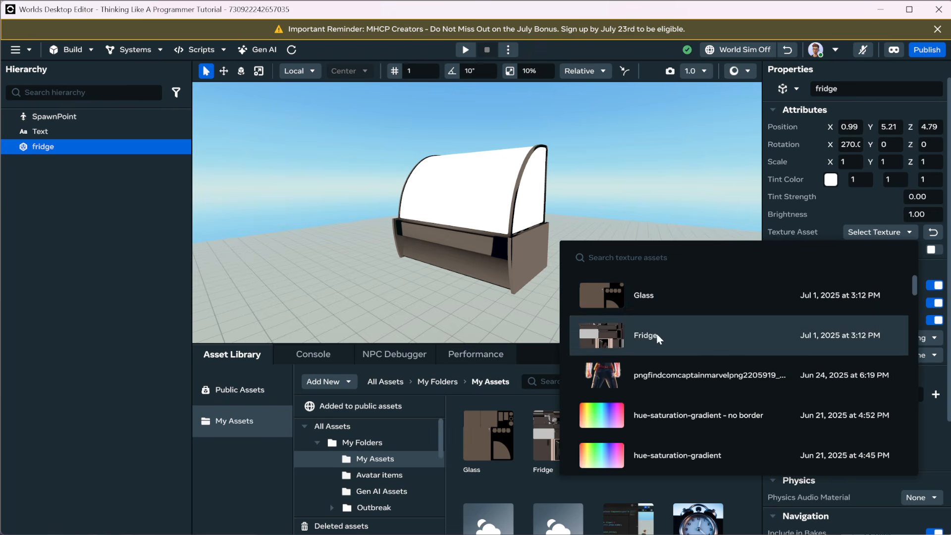
left_click(659, 336)
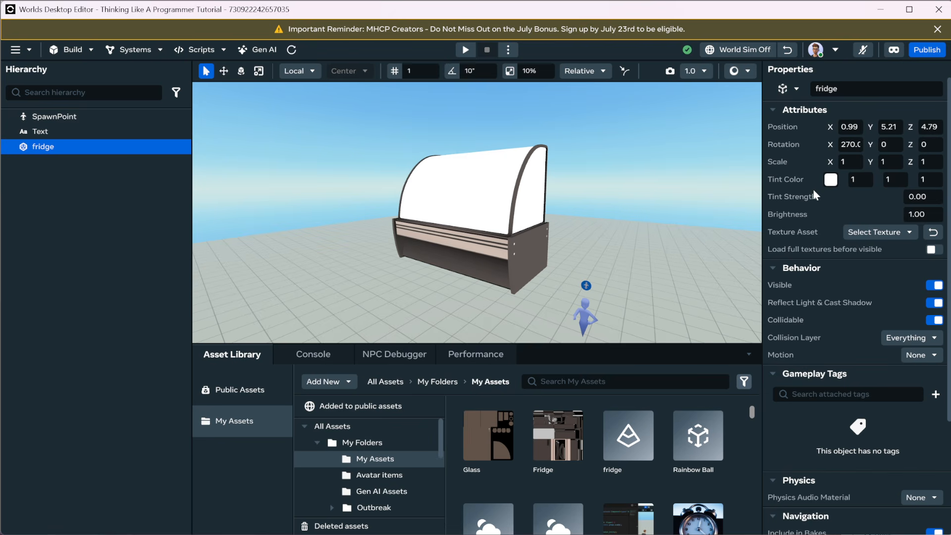
Set the fridge's tint color to purple 5938B9 and its tint strength to 0.5.
left_click(831, 180)
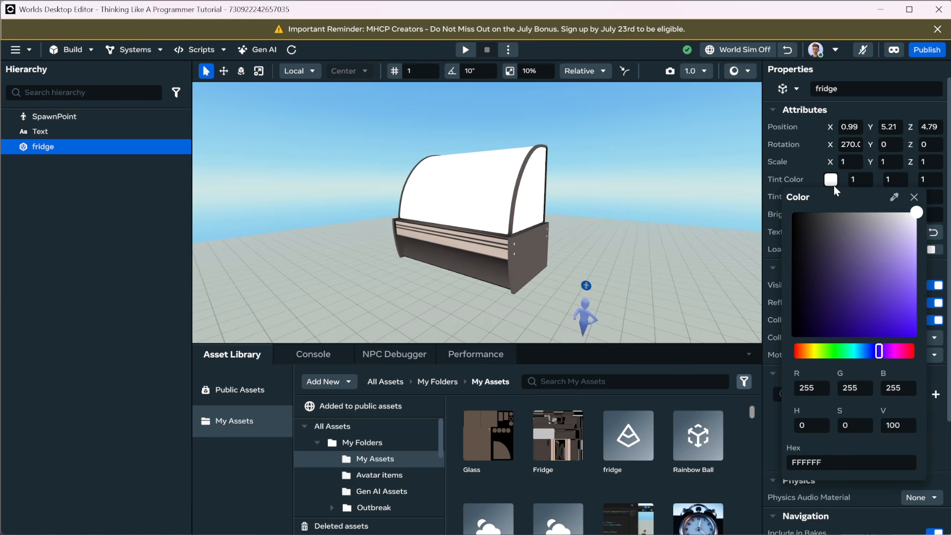
left_click(870, 277)
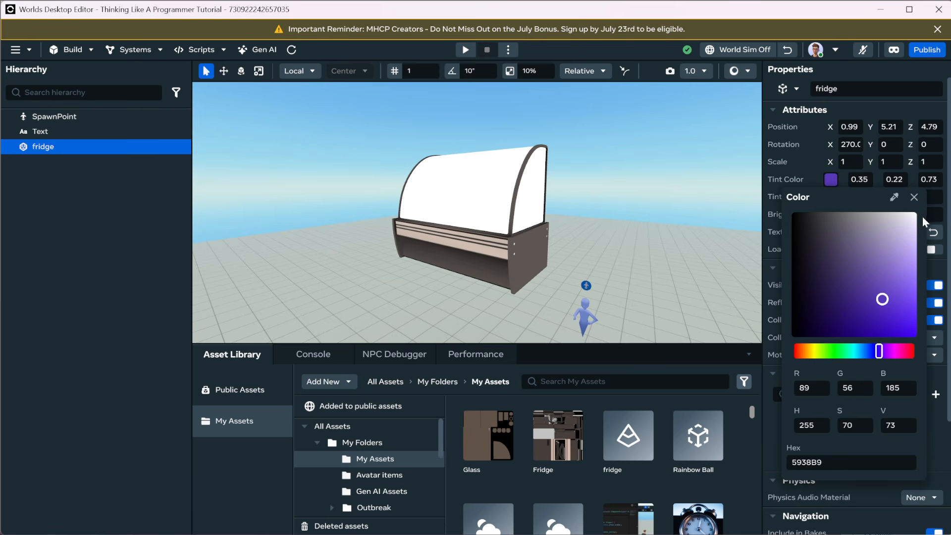
left_click(913, 198)
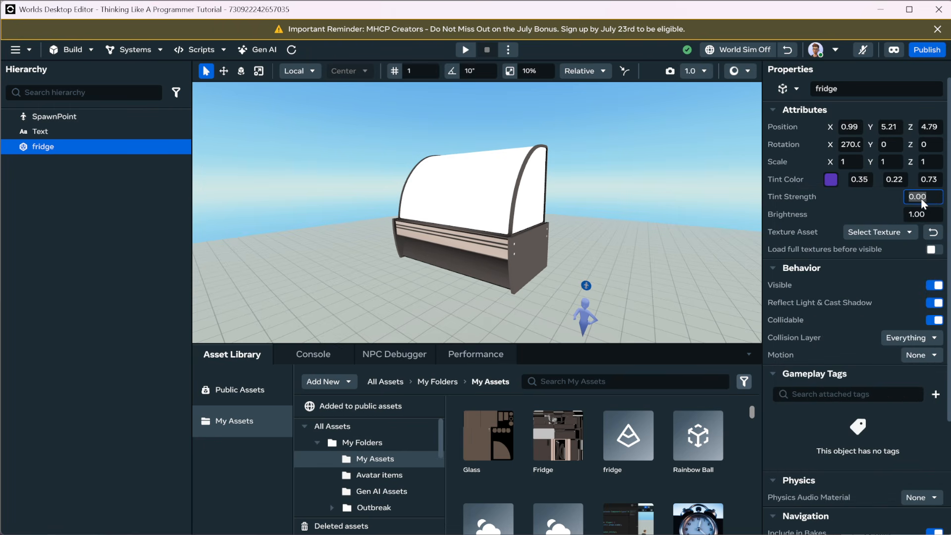
type(".5")
key("Return")
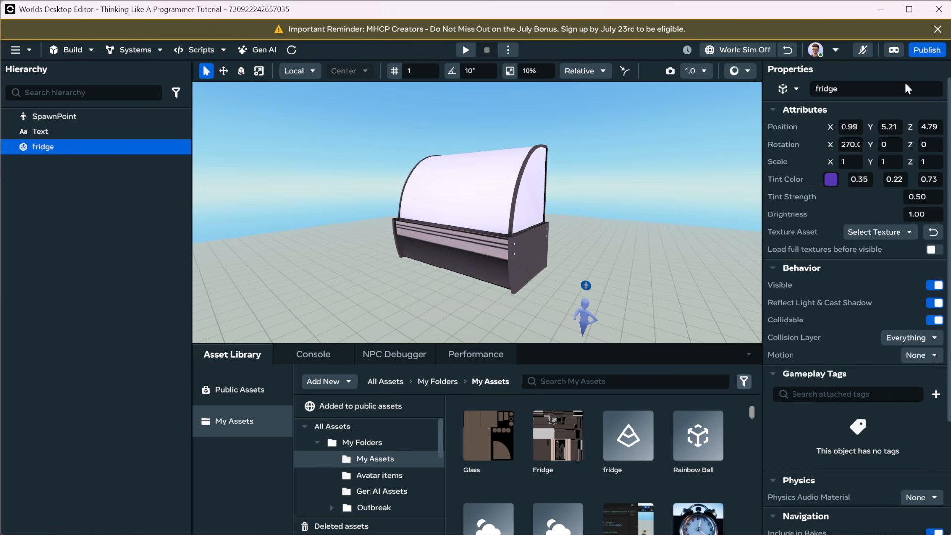
Try tint strengths of 1 and 0.9 on the fridge model.
mouse_move(640, 224)
left_mouse_down("alt")
mouse_move(705, 219)
mouse_move(626, 227)
left_mouse_up("alt")
left_click(918, 201)
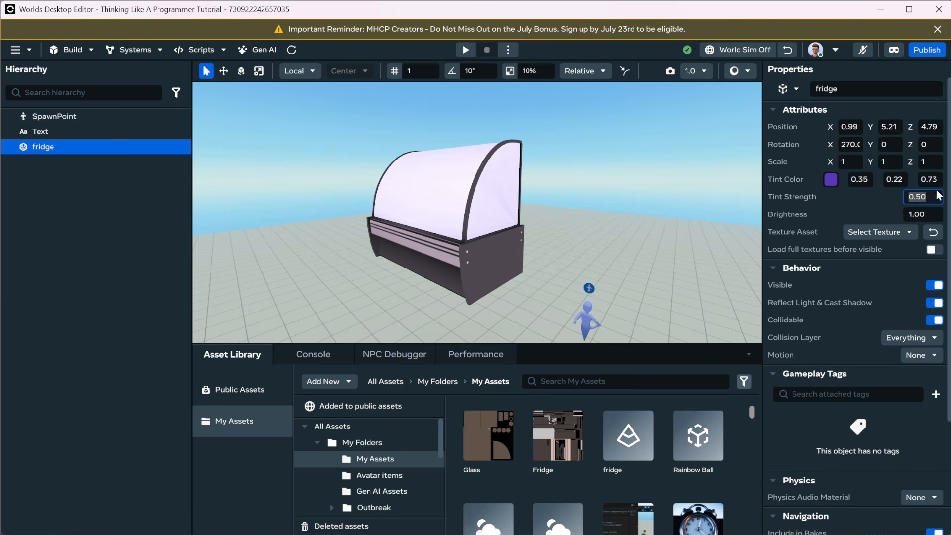
type("1")
key("Return")
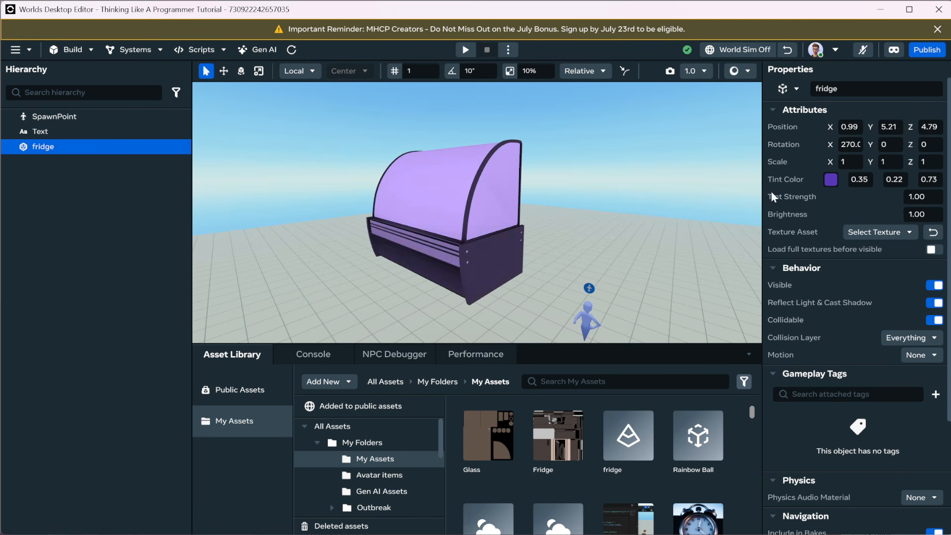
left_click(916, 197)
type("0.9")
key("Return")
Try a brightness of 0.5 on the fridge and undo that change.
left_click(922, 214)
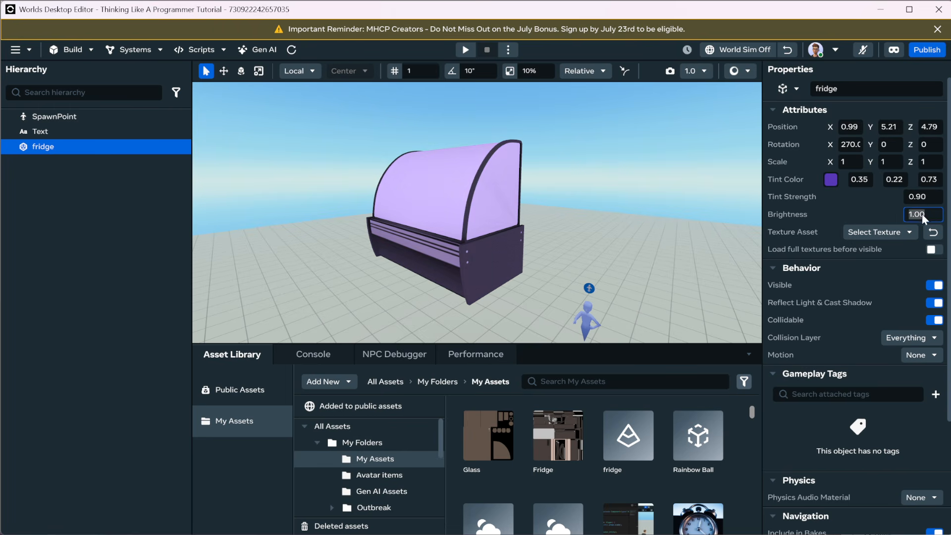
key("Return")
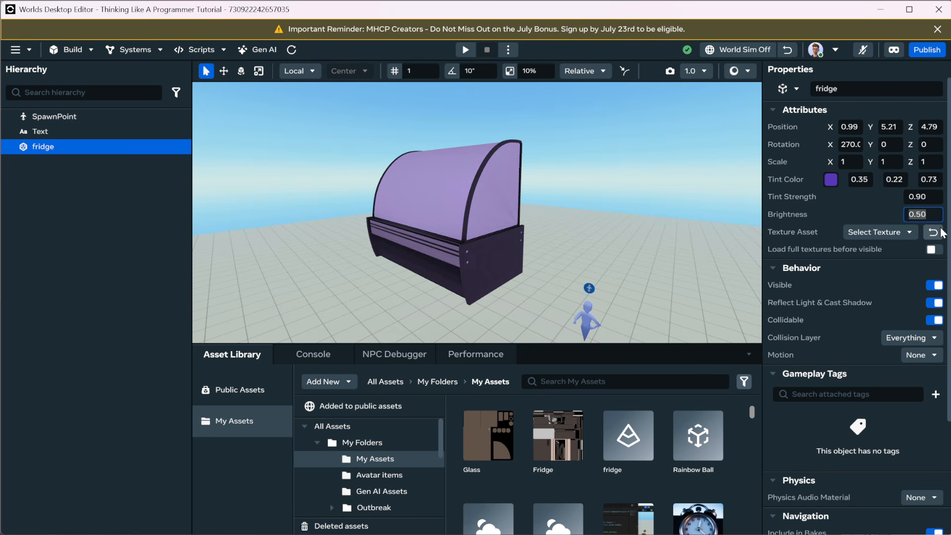
key("ctrl+z")
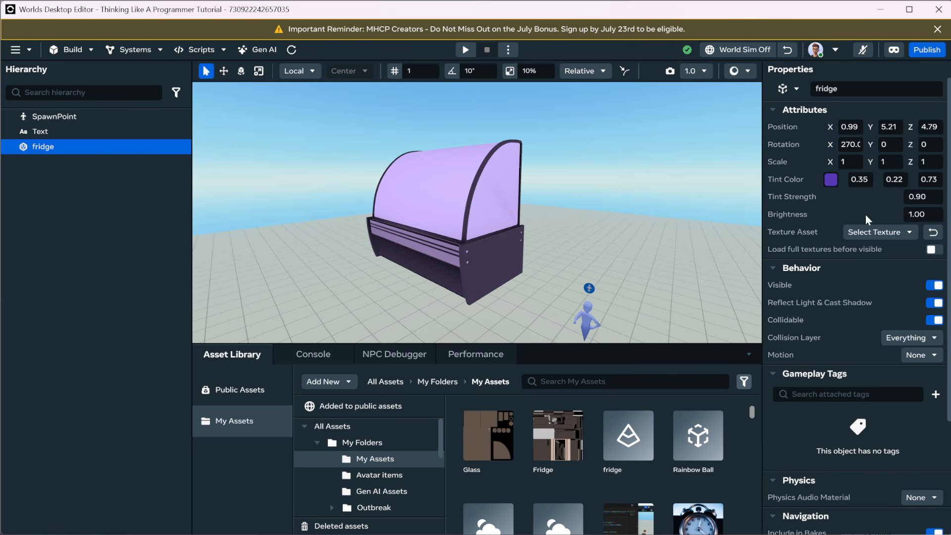
Remove the tint effect from the fridge by setting its tint strength to 0.
left_click(930, 197)
type("0")
key("Return")
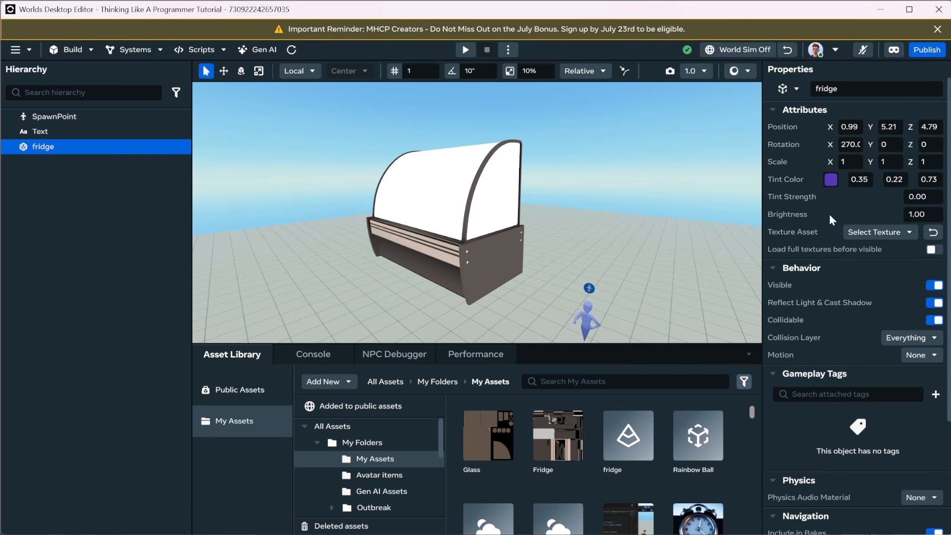
Switch to Blender and import fridge.fbx from the Downloads/25-07-01 folder into the empty scene.
left_click(880, 9)
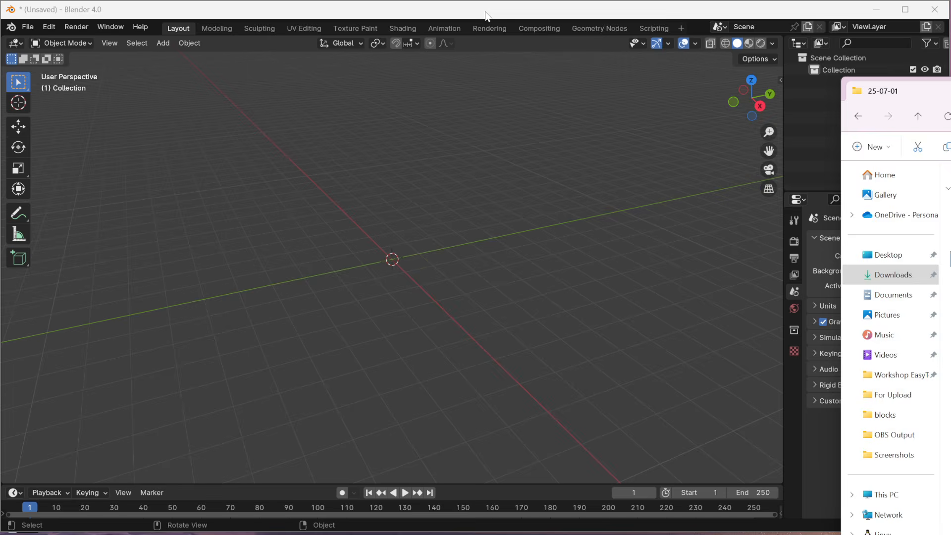
left_click(487, 15)
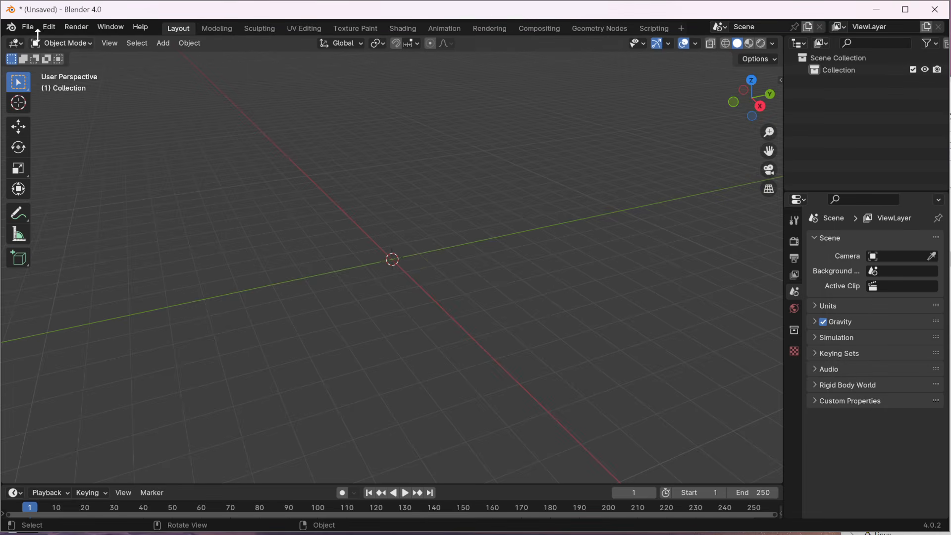
left_click(30, 28)
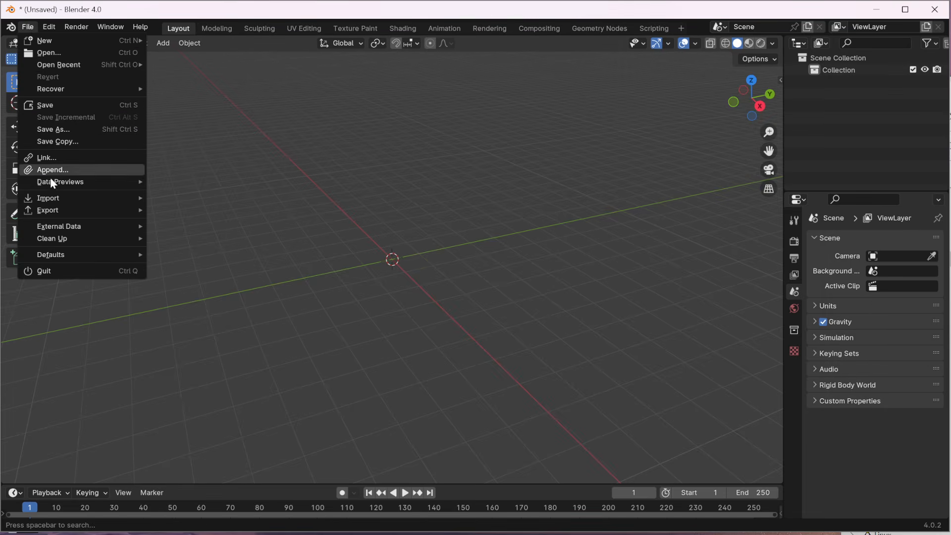
mouse_move(69, 201)
left_click(197, 319)
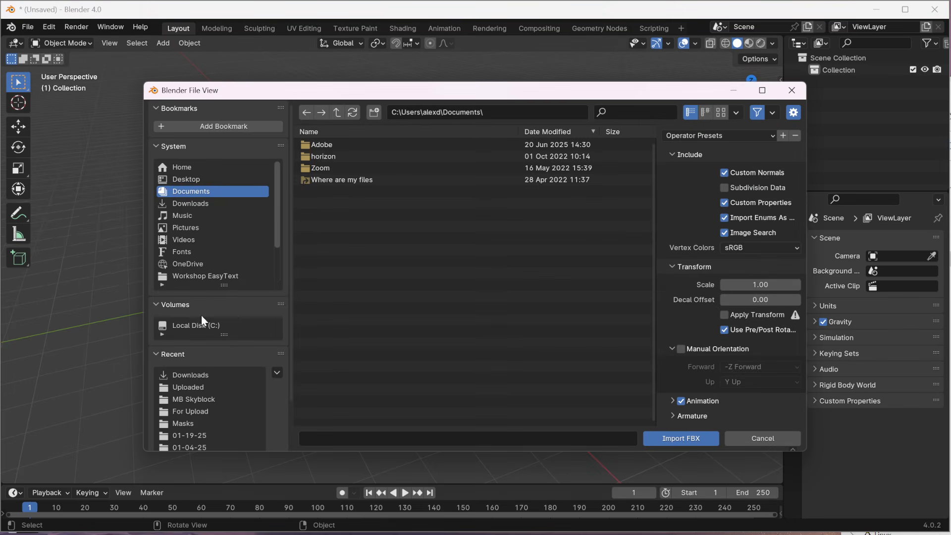
left_click(190, 375)
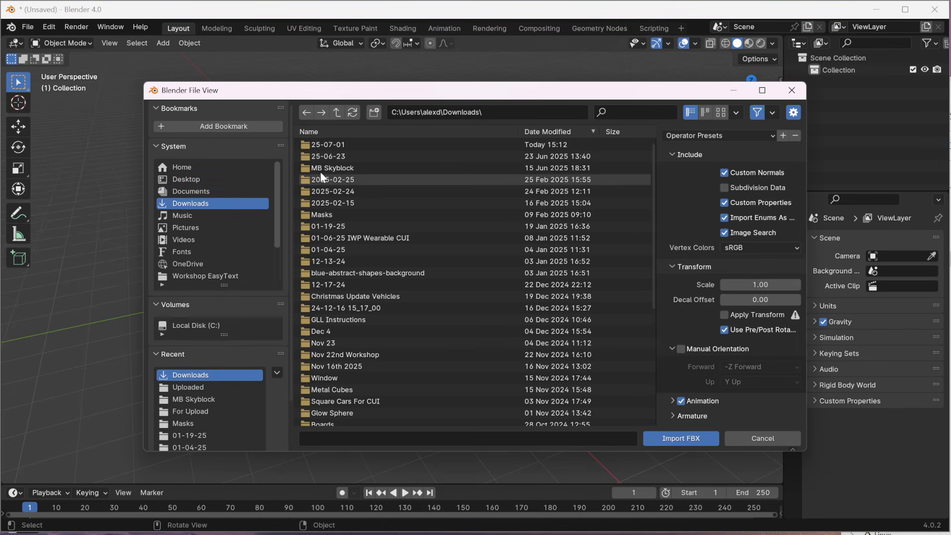
double_click(337, 145)
left_click(340, 148)
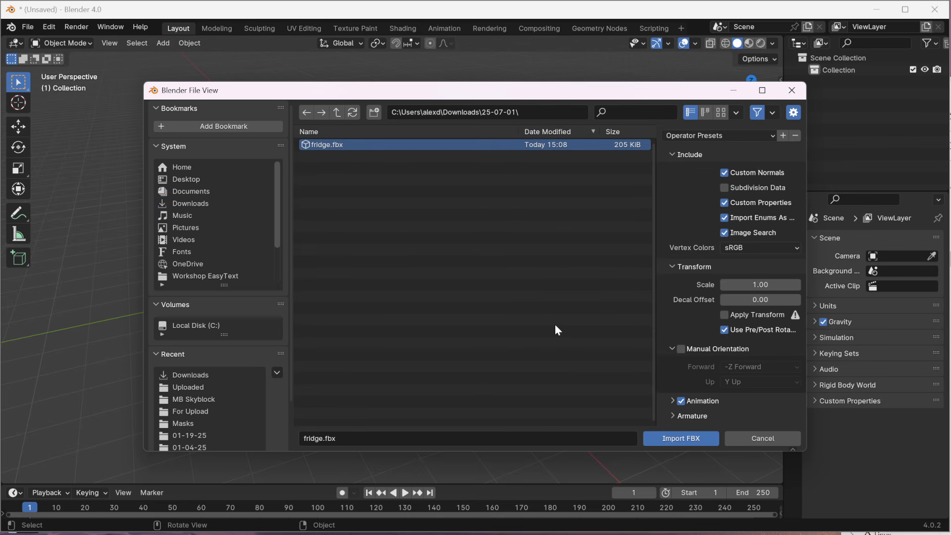
left_click(679, 438)
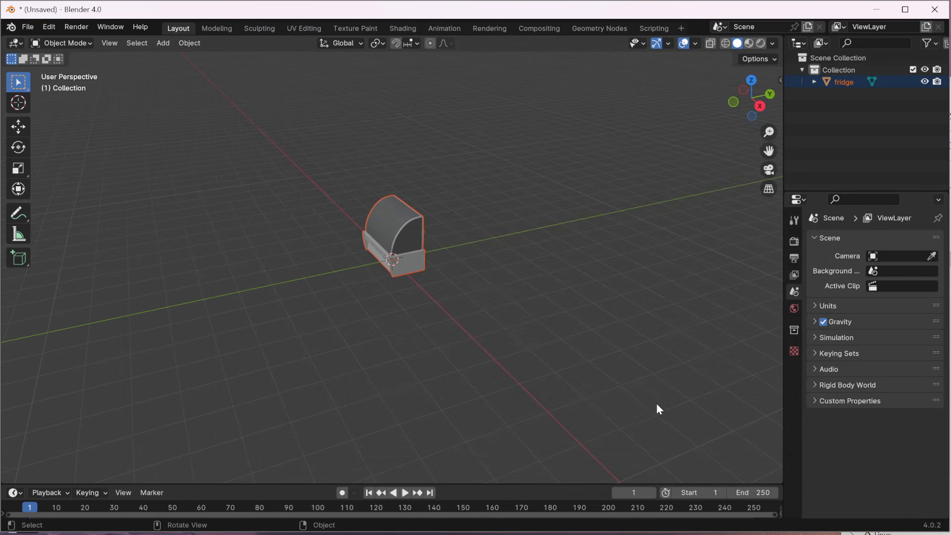
Inspect the imported fridge from the front, expand its mesh data and examine its assigned materials and the glass_mat surface settings.
right_click(527, 266)
middle_click_drag(342, 277, 393, 260)
scroll(394, 259, "up", 5)
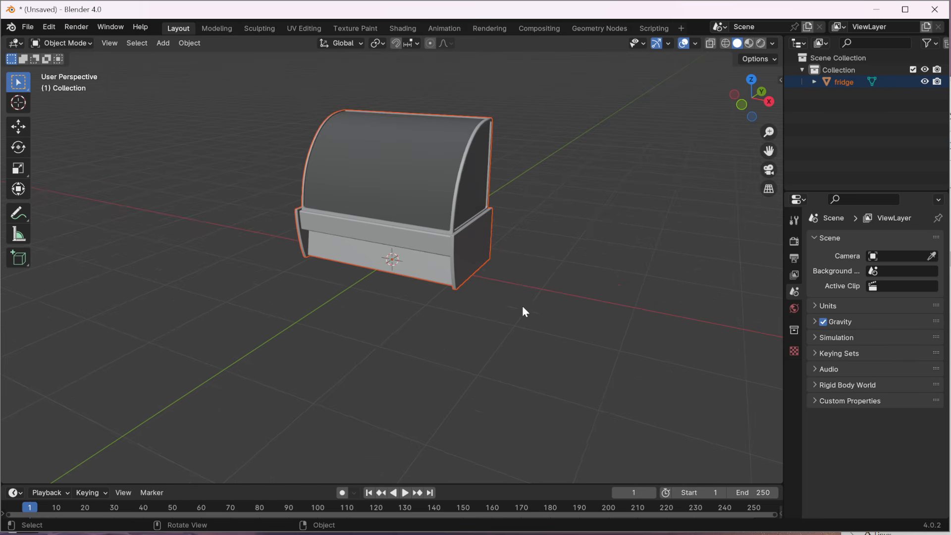
left_click(813, 82)
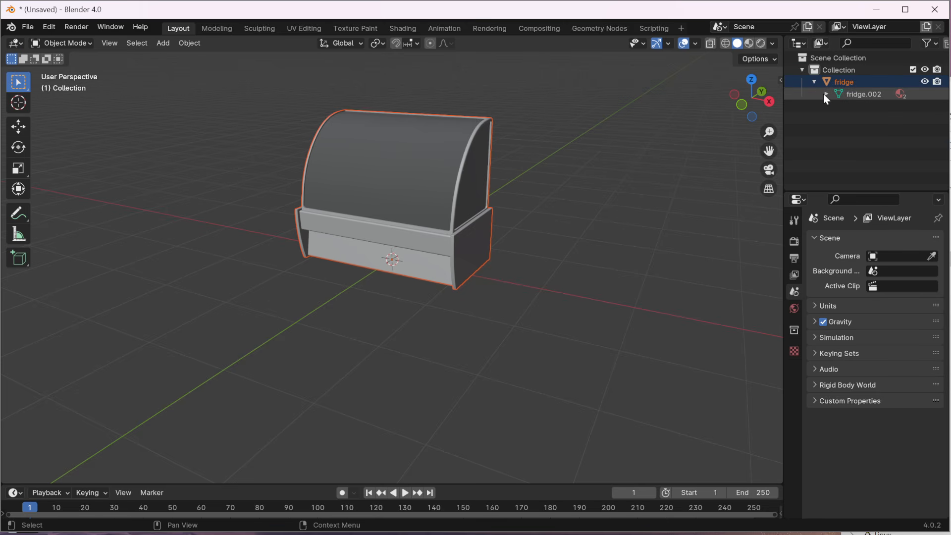
left_click(826, 94)
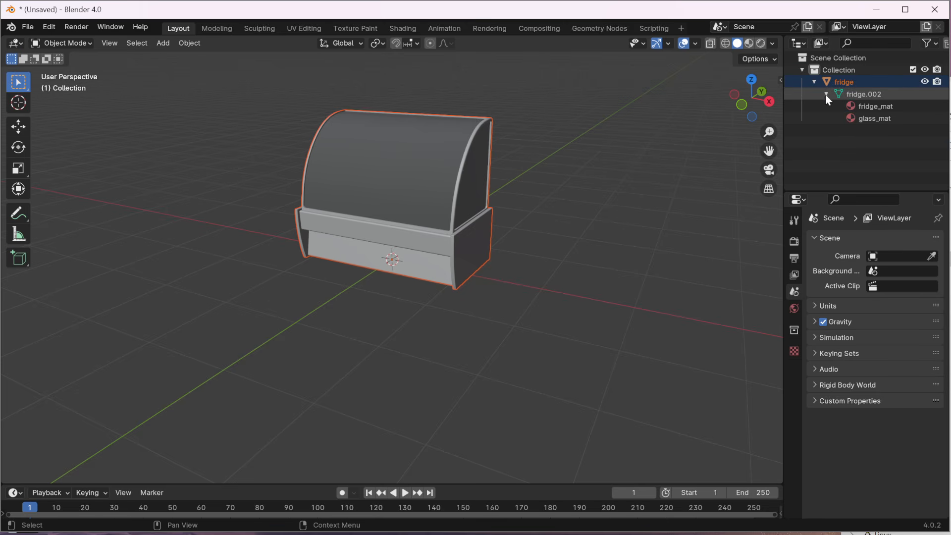
left_click(878, 106)
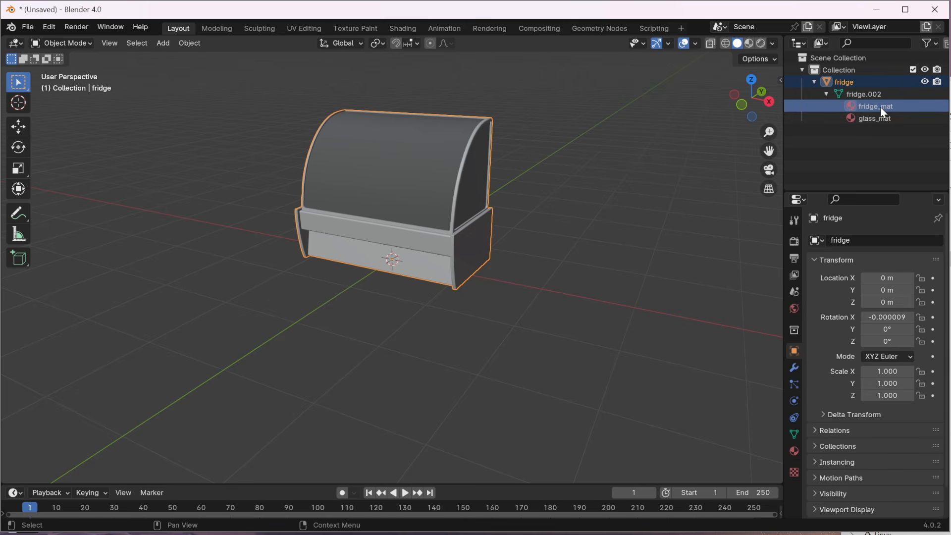
left_click(794, 451)
left_click(842, 254)
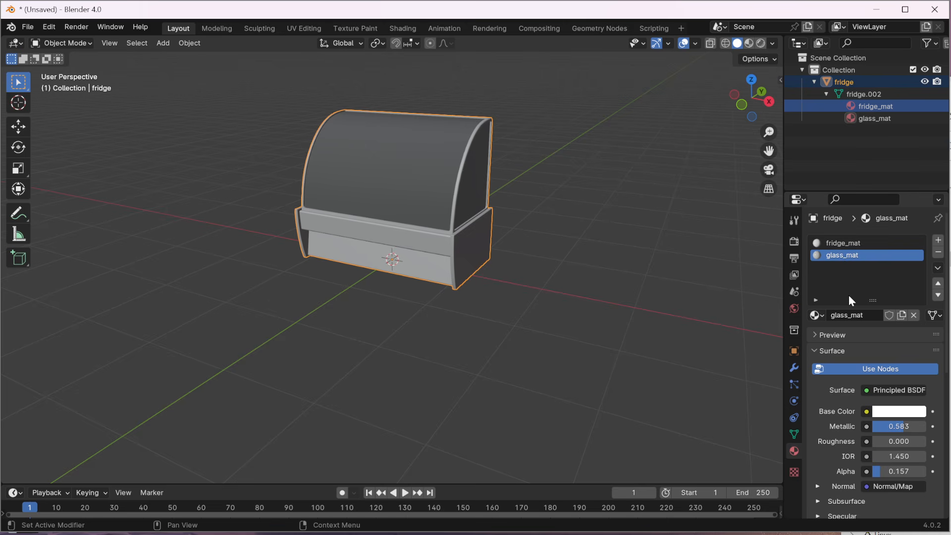
Rename the fridge_mat material to Fridge.
left_click(849, 243)
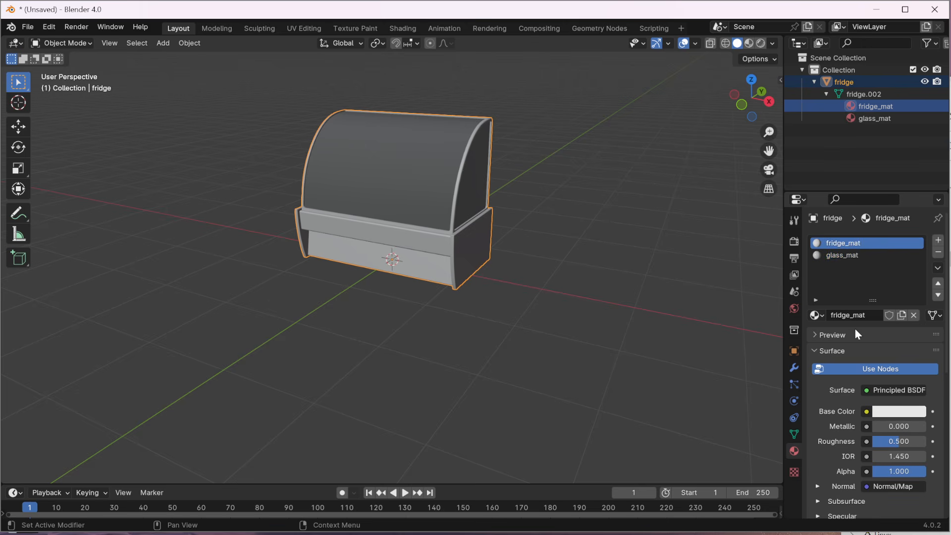
left_click(862, 312)
left_click(863, 313)
key("BackSpace")
key("BackSpace")
key("BackSpace")
key("BackSpace")
key("Home")
key("shift+Right")
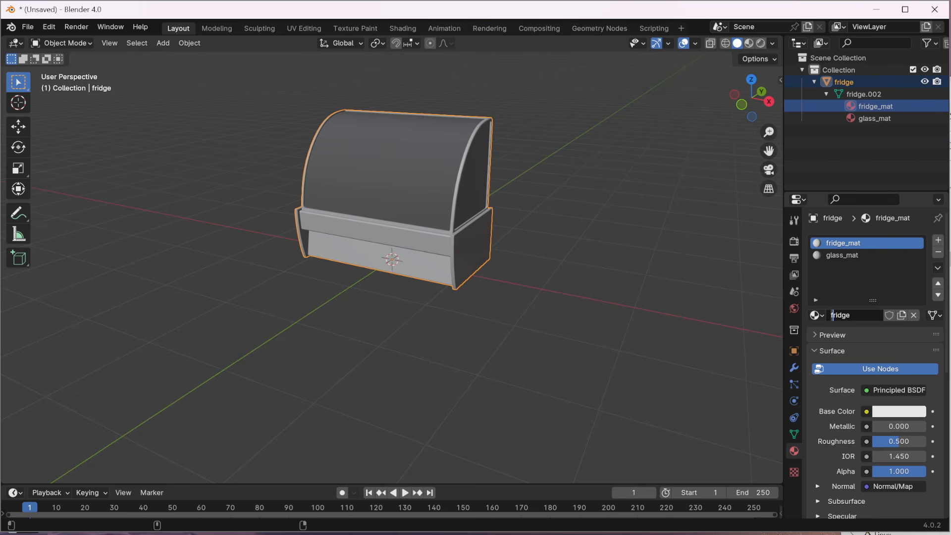
type("F")
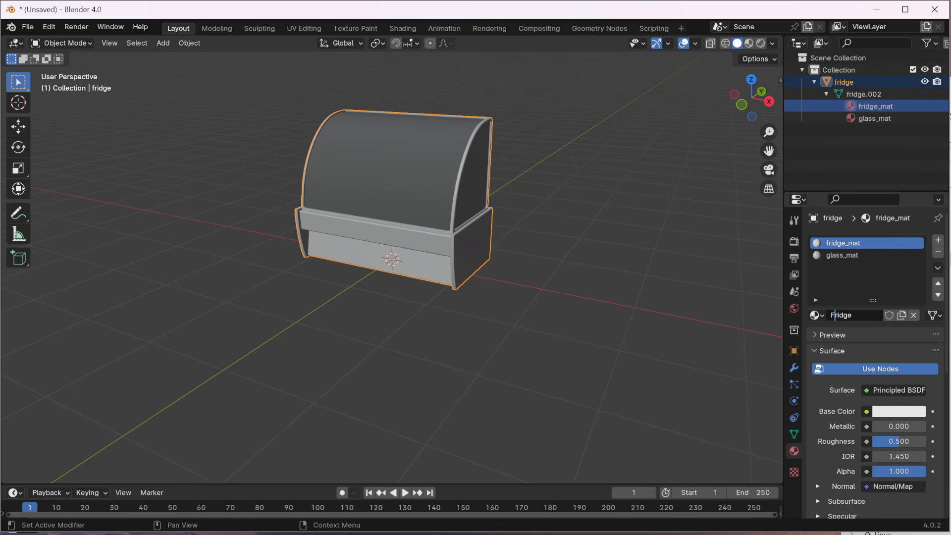
key("Return")
Rename the glass_mat material to Glass_Transparent.
left_click(857, 254)
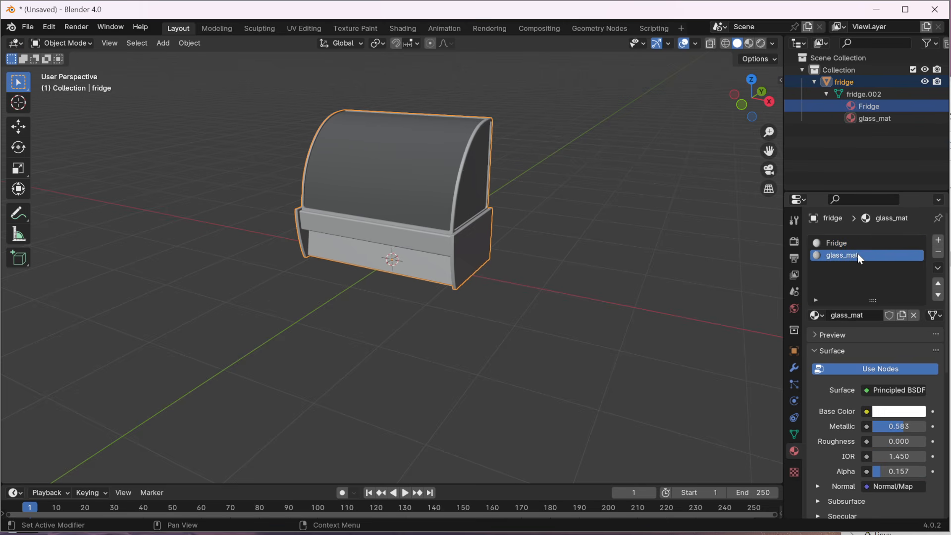
double_click(868, 317)
key("Home")
key("shift+End")
type("Glass")
type("_")
type("Tr")
type("ansparent")
key("Return")
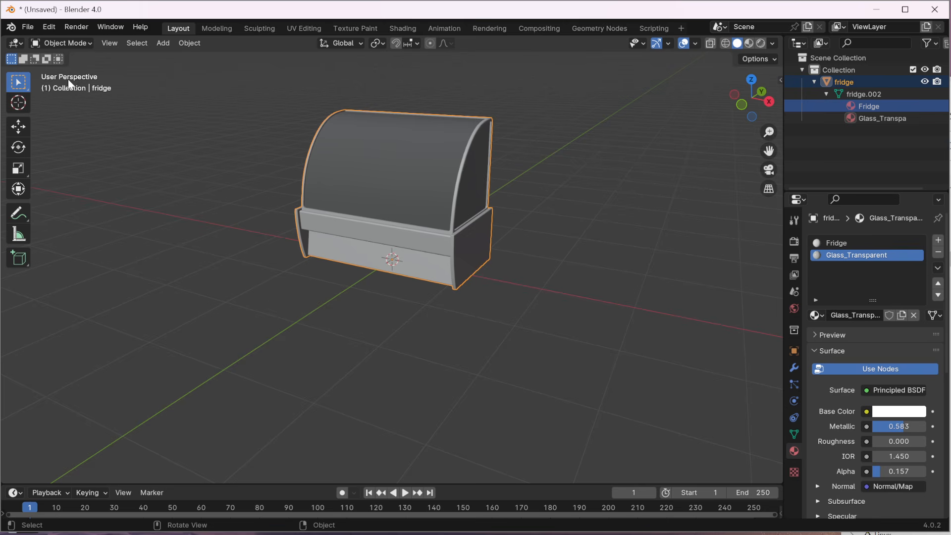
Start a new image in the Texture Paint workspace with a width and height of 32 px.
left_click(368, 28)
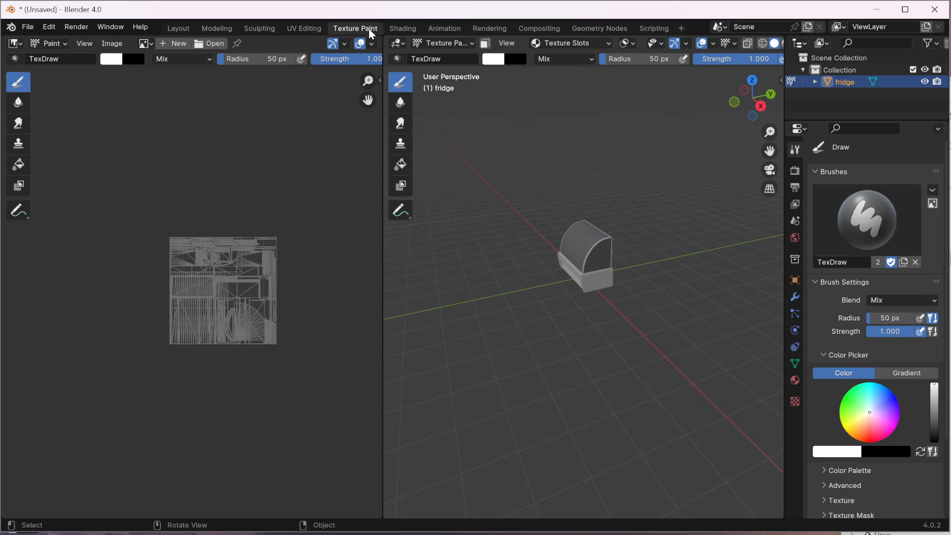
left_click(174, 43)
left_click(214, 76)
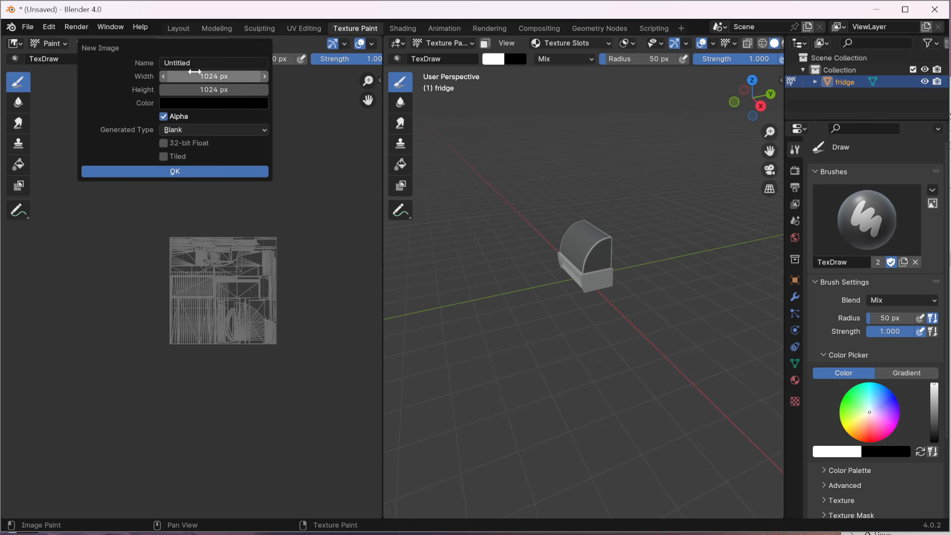
type("32")
key("Tab")
type("32")
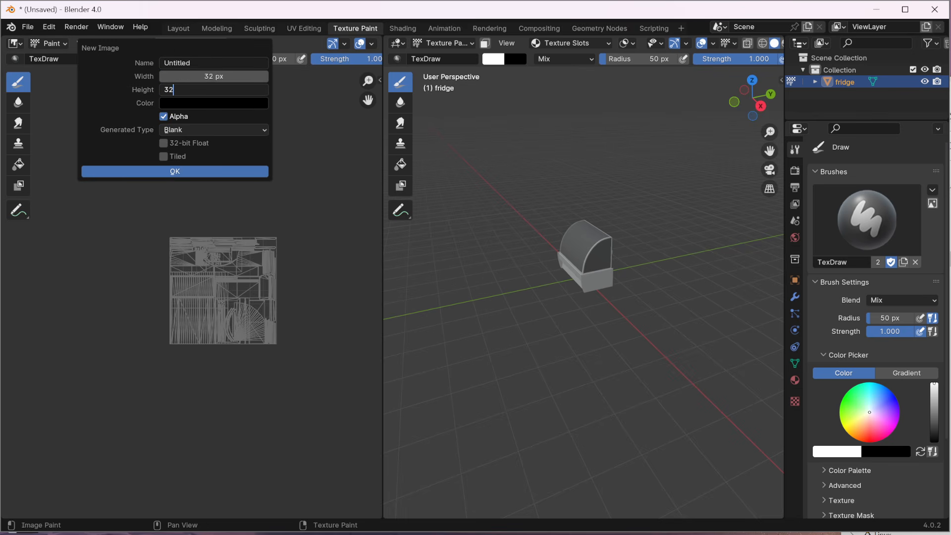
key("Return")
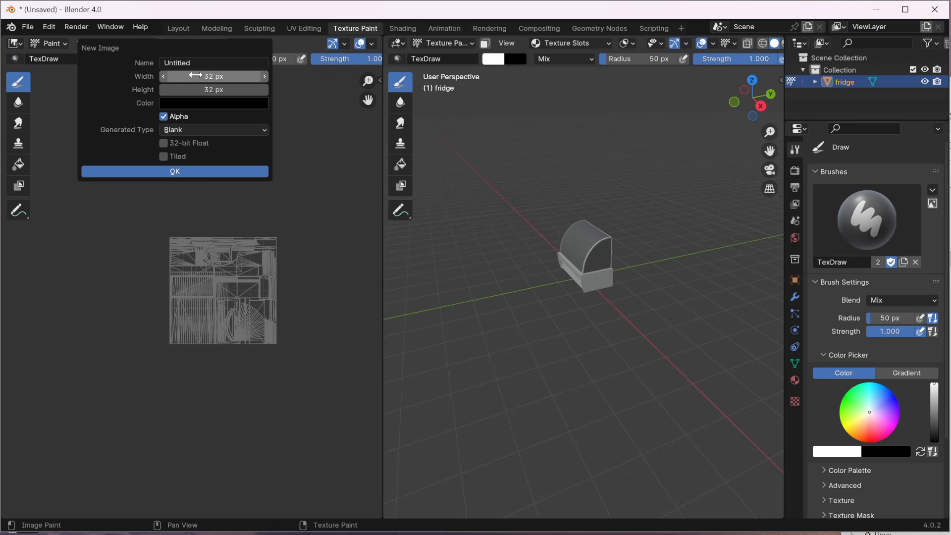
Set the red and blue values of the new image's fill color to 1.
left_click(216, 104)
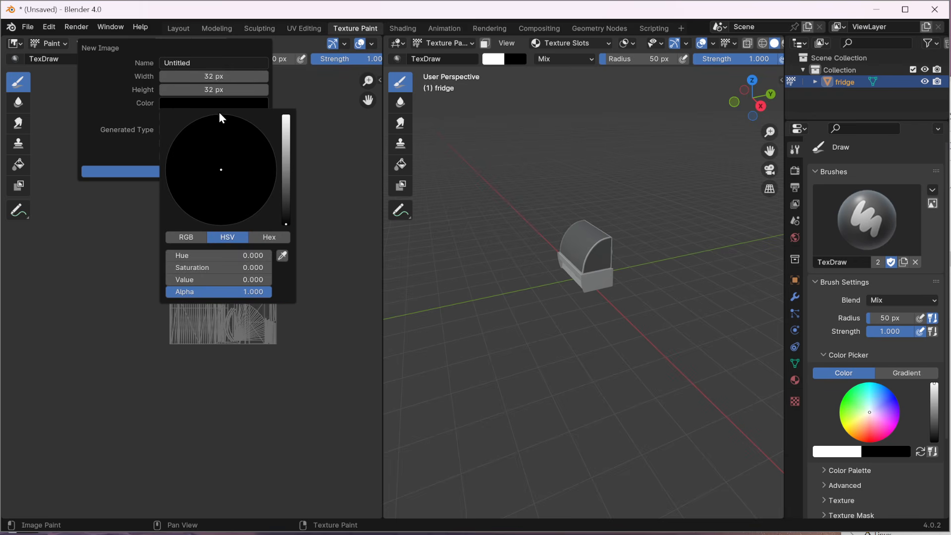
left_click(195, 238)
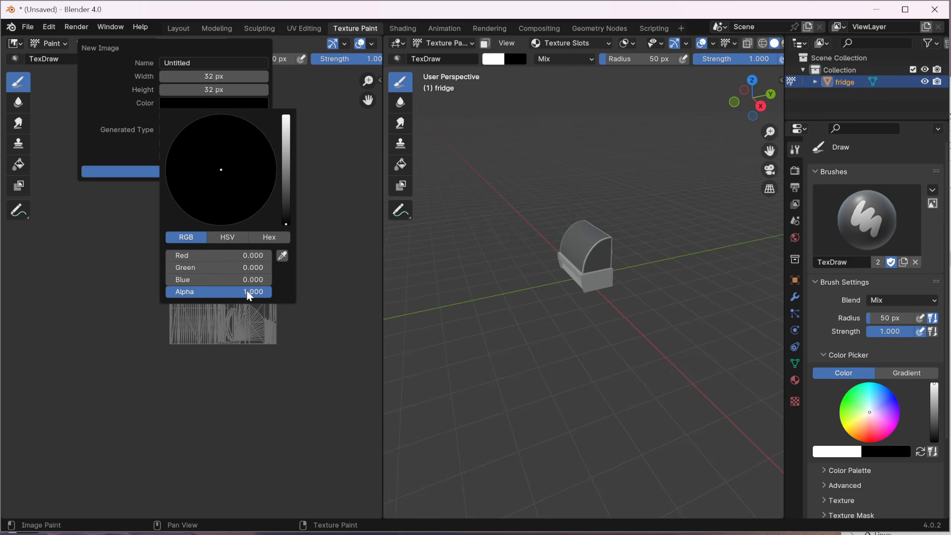
left_click(217, 255)
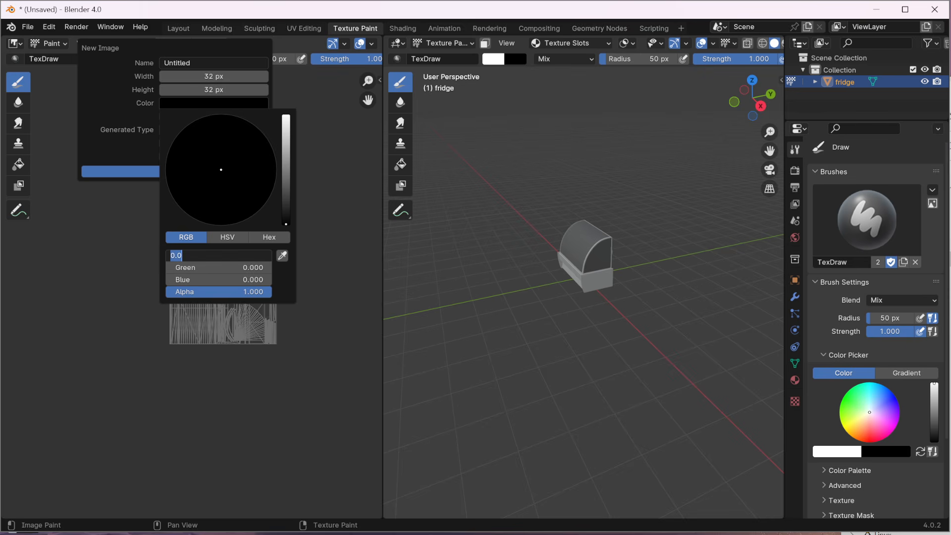
type("1")
key("Return")
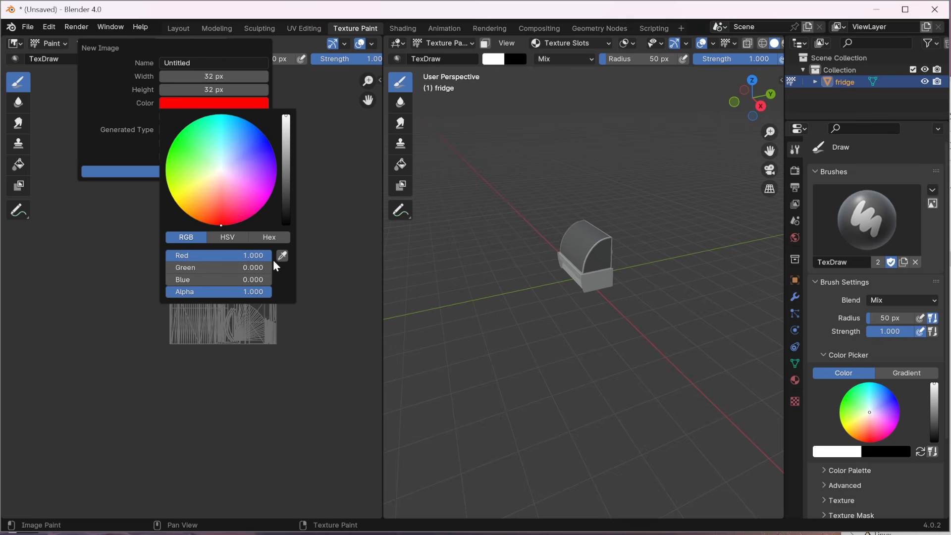
left_click(254, 281)
type("1")
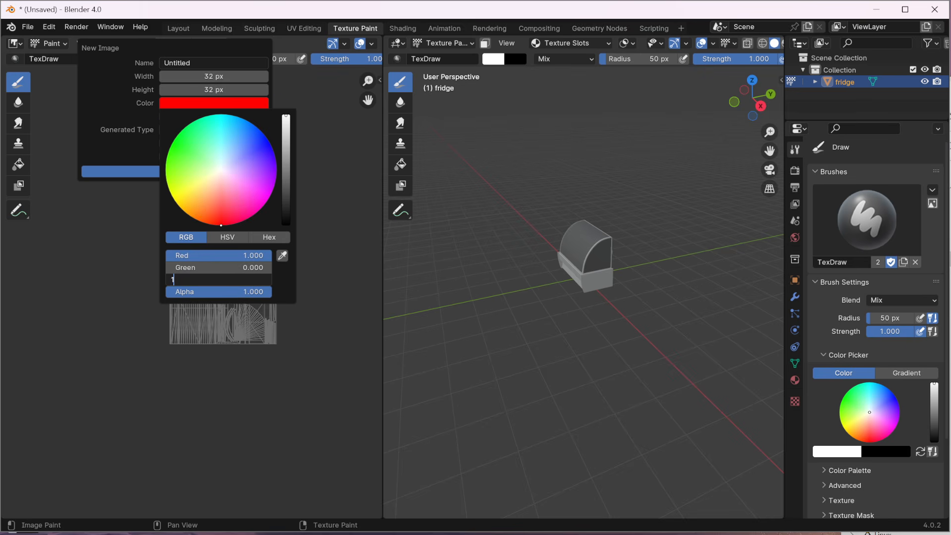
key("Return")
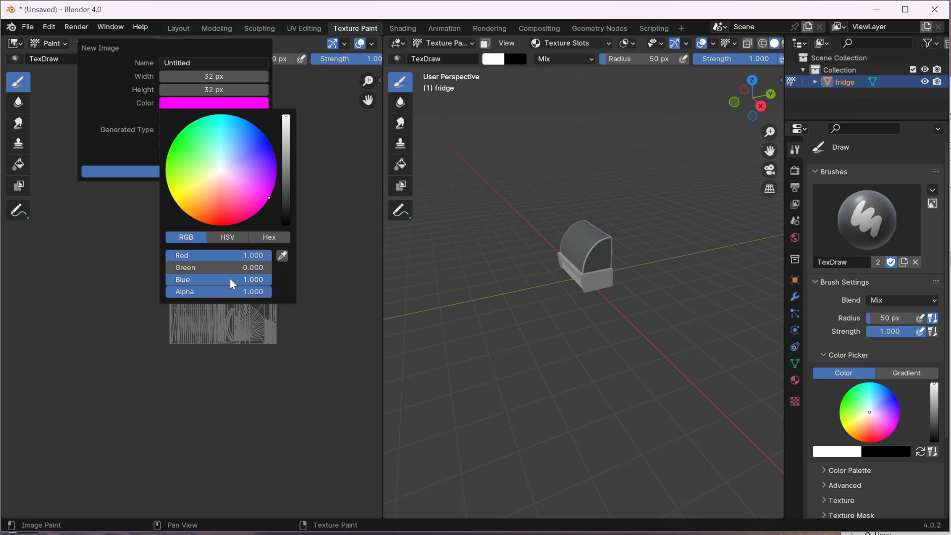
Set the fill color's alpha to 0.25 and create the image.
left_click(259, 292)
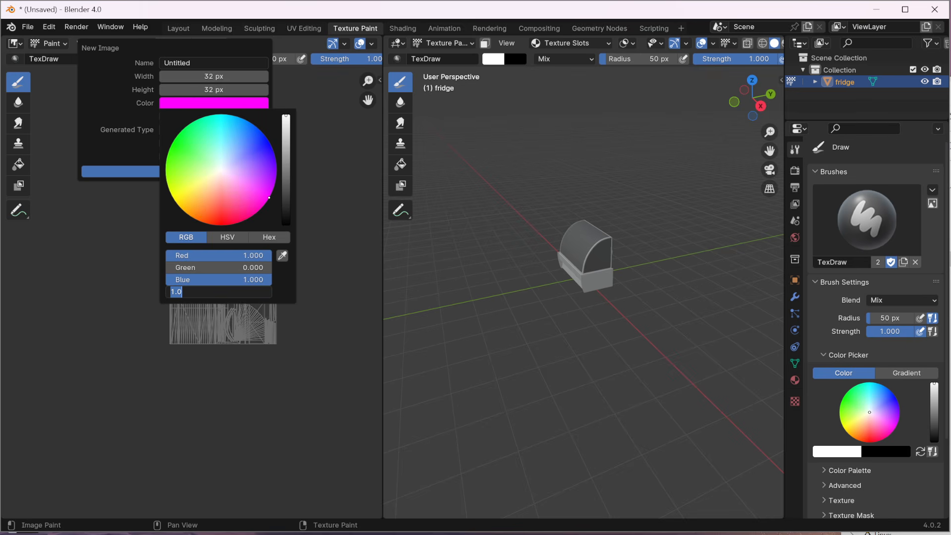
type(".25")
key("Return")
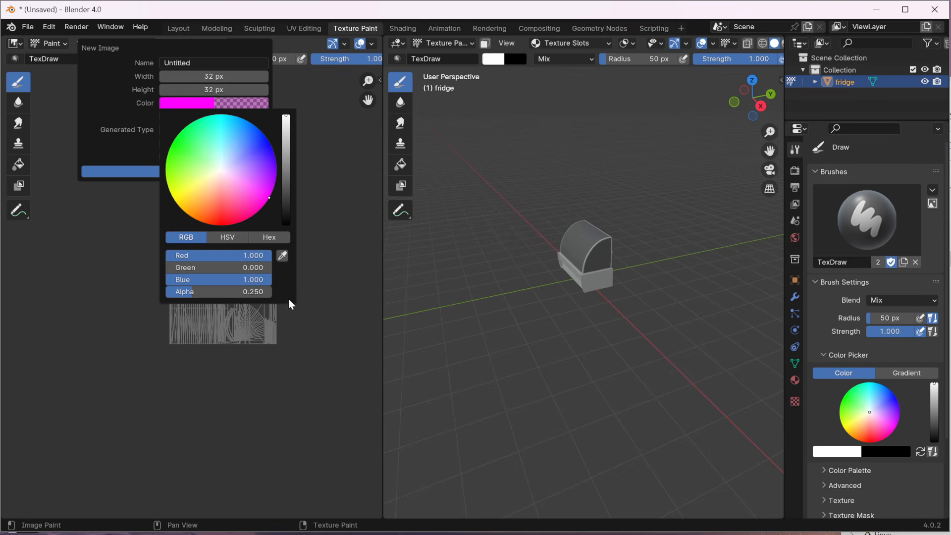
left_click(151, 172)
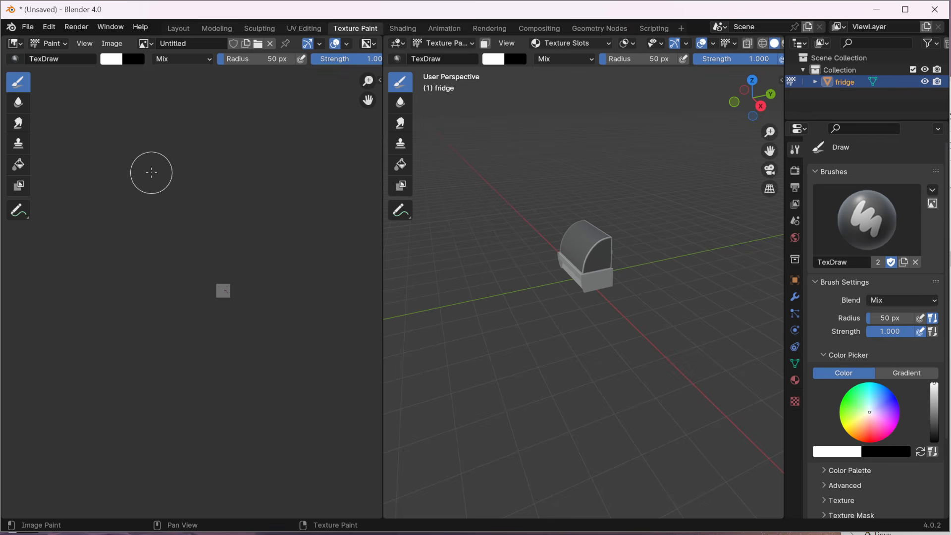
scroll(223, 309, "up", 6)
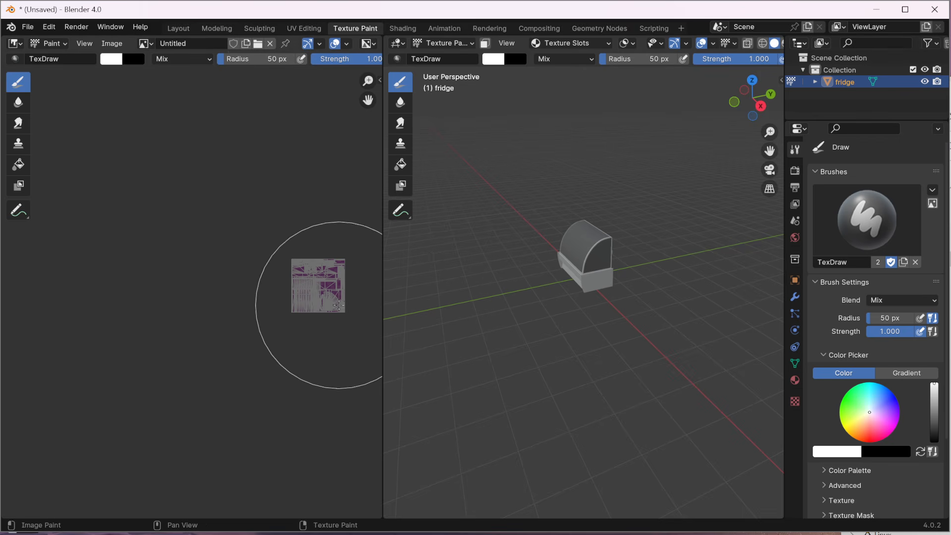
scroll(297, 307, "up", 1)
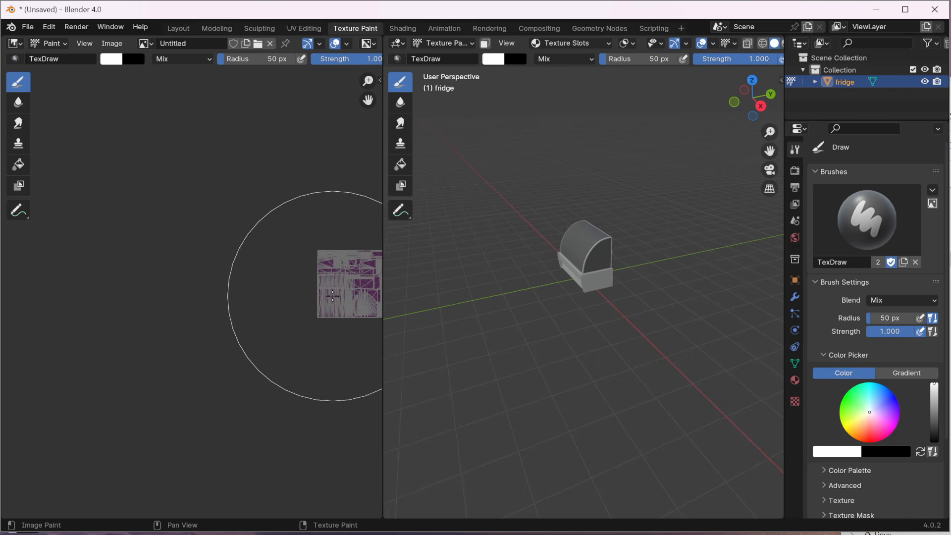
left_click(824, 103)
left_click(510, 256)
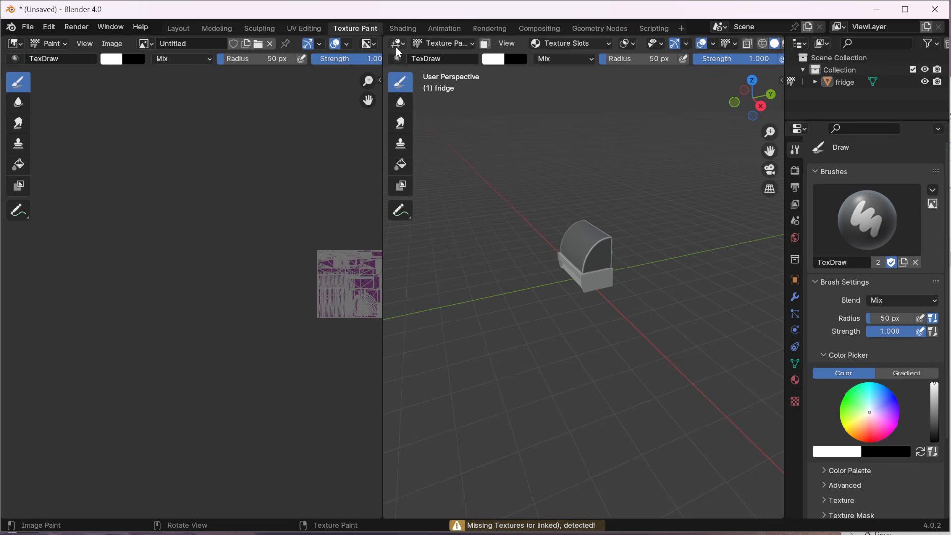
left_click(840, 69)
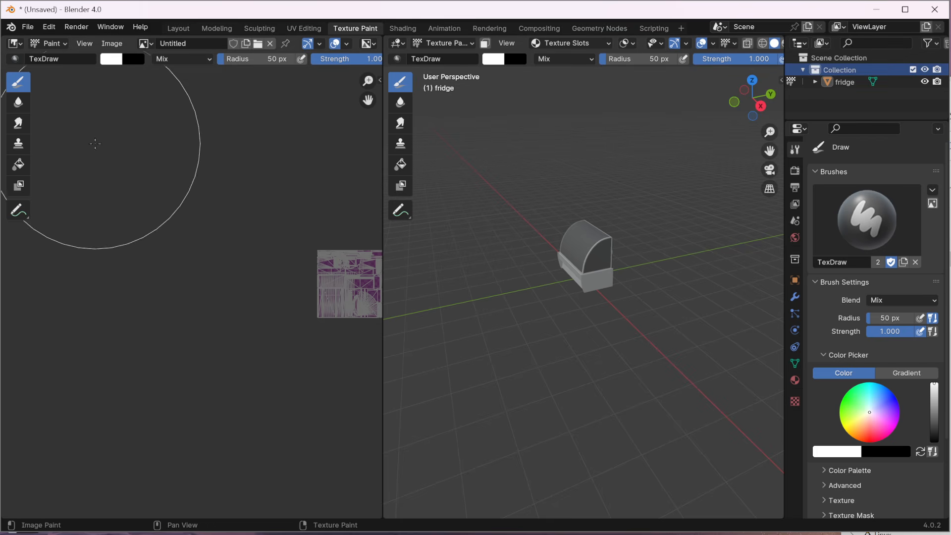
Save the painted image as Glass_MESA.png in the 25-07-01 folder.
left_click(112, 43)
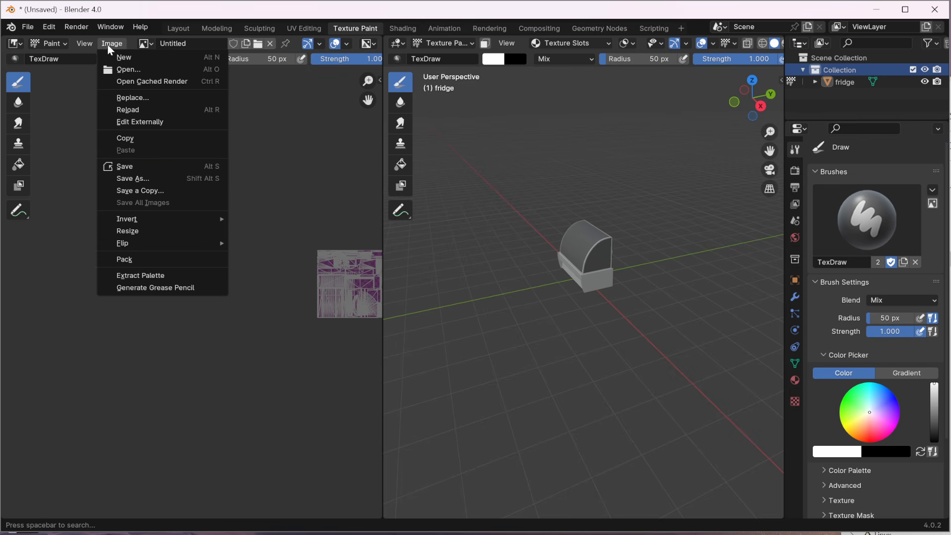
left_click(131, 178)
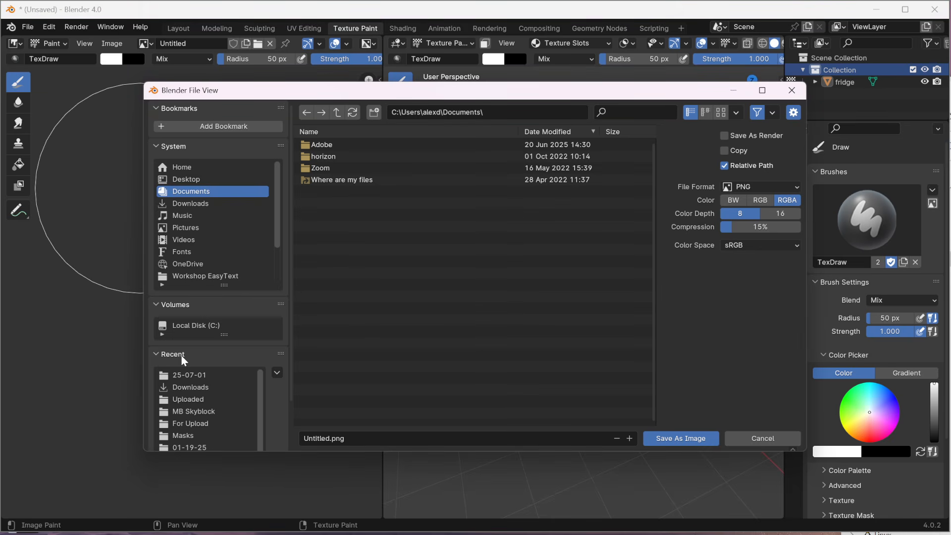
left_click(195, 379)
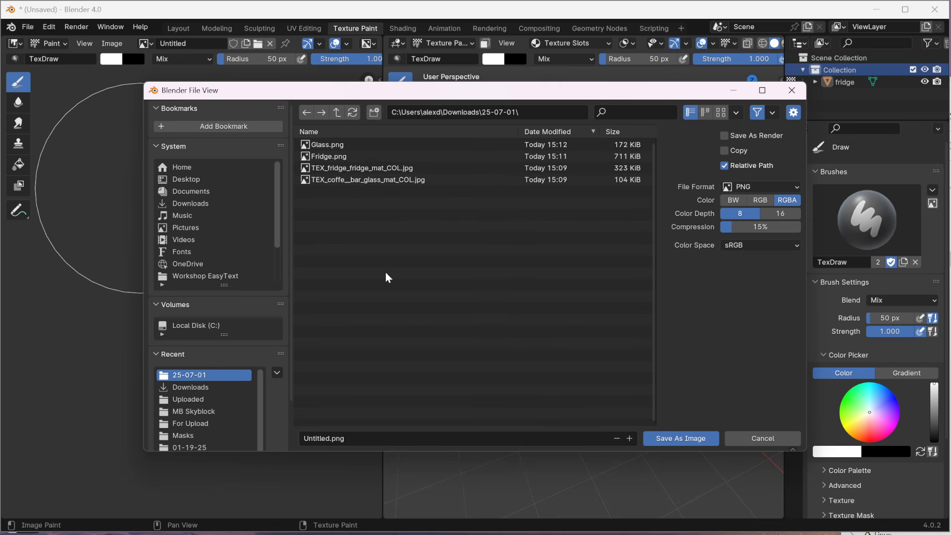
left_click(313, 444)
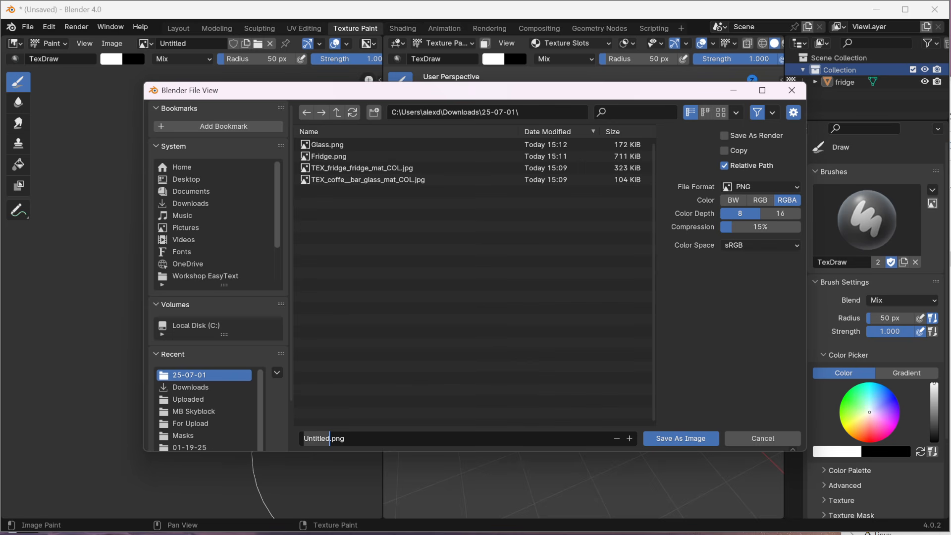
type("Glasss")
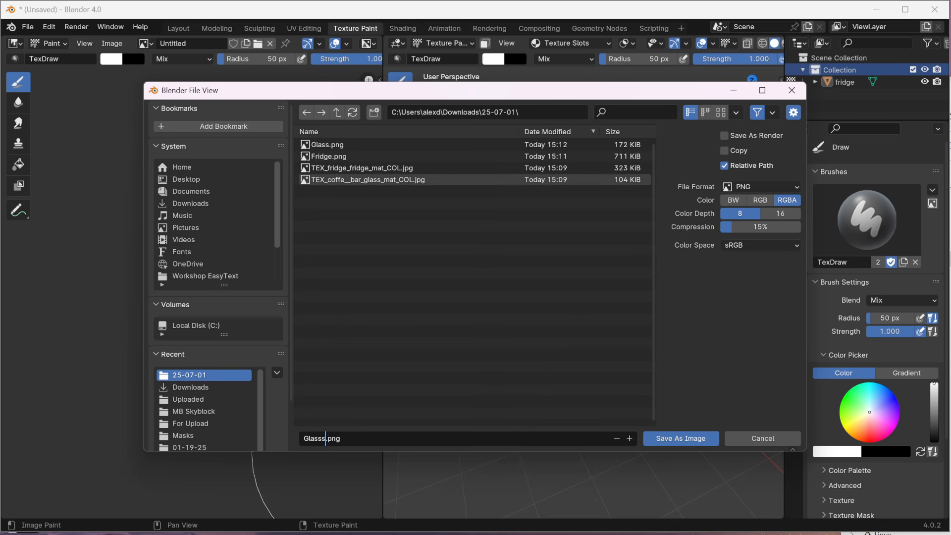
key("BackSpace")
type("_MESA")
left_click(690, 438)
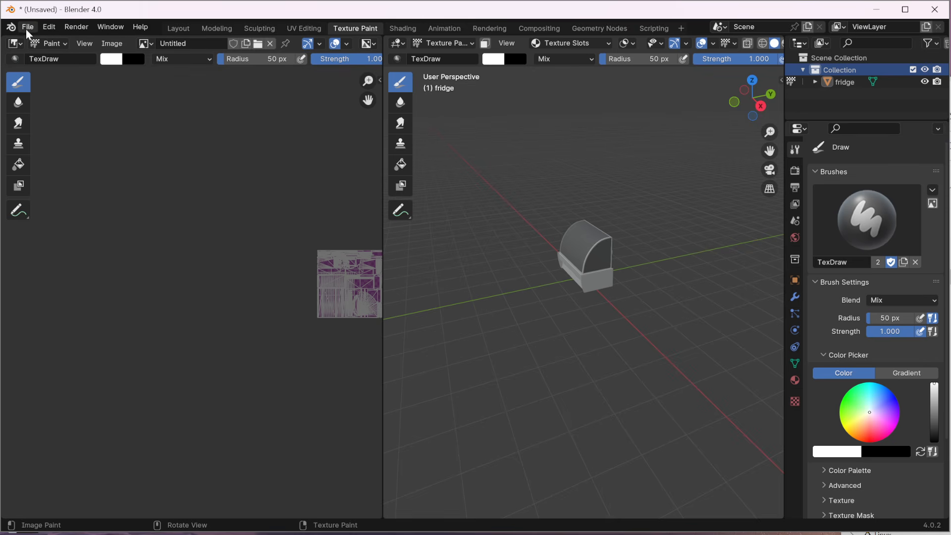
Switch to the Modeling workspace and export the fridge as an FBX file named FridgeWithGlass in the 25-07-01 folder.
left_click(218, 28)
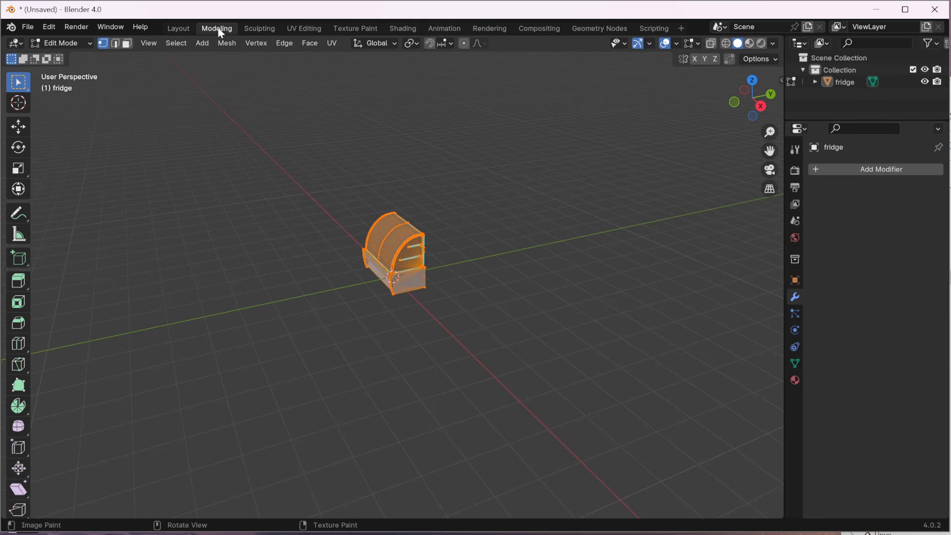
left_click(28, 28)
mouse_move(70, 209)
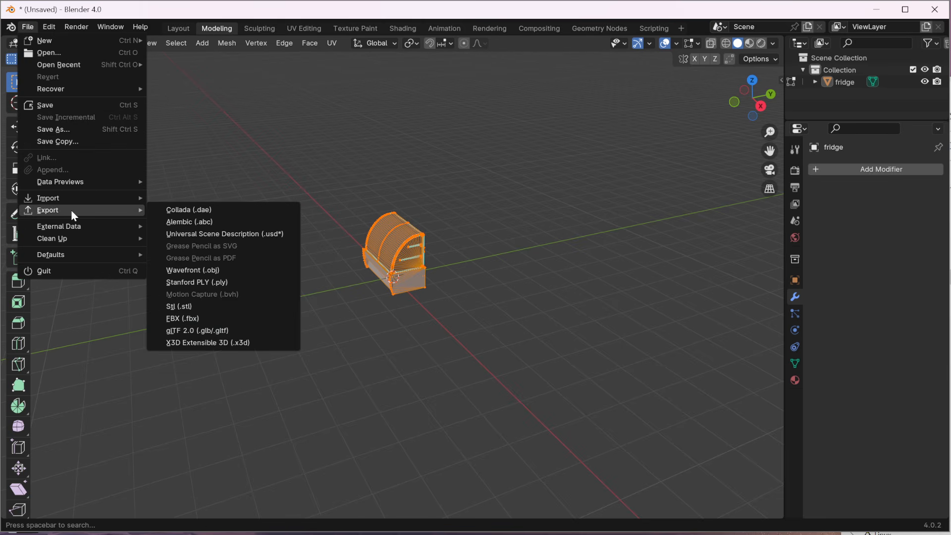
left_click(188, 319)
left_click(211, 376)
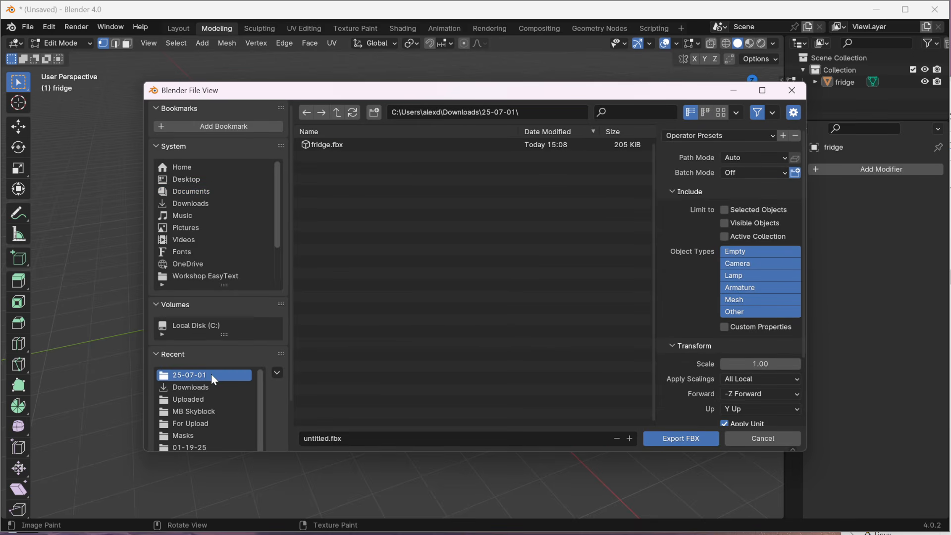
left_click(318, 438)
type("FridgeWithGlass")
left_click(668, 438)
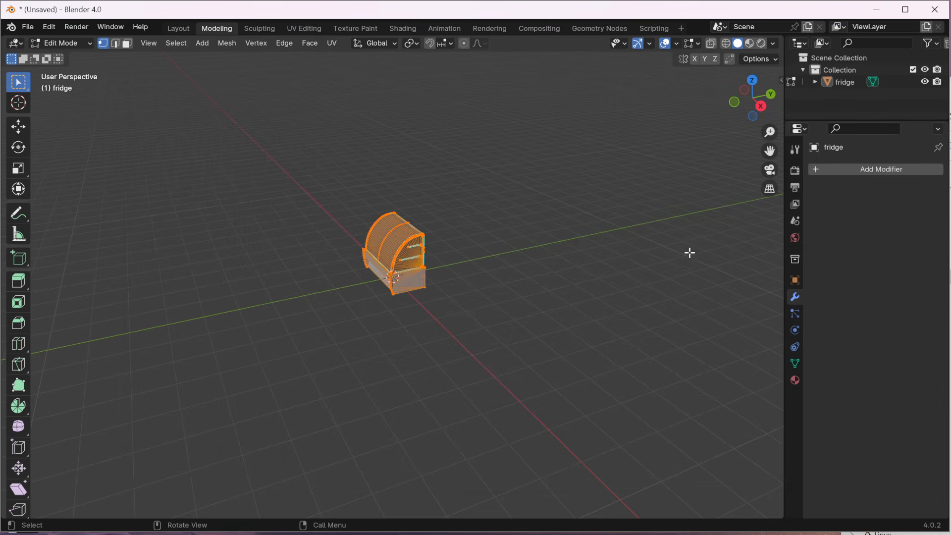
Switch to File Explorer and create a folder named Other Files inside the 25-07-01 folder.
left_click_drag(950, 82, 410, 64)
left_click(249, 181)
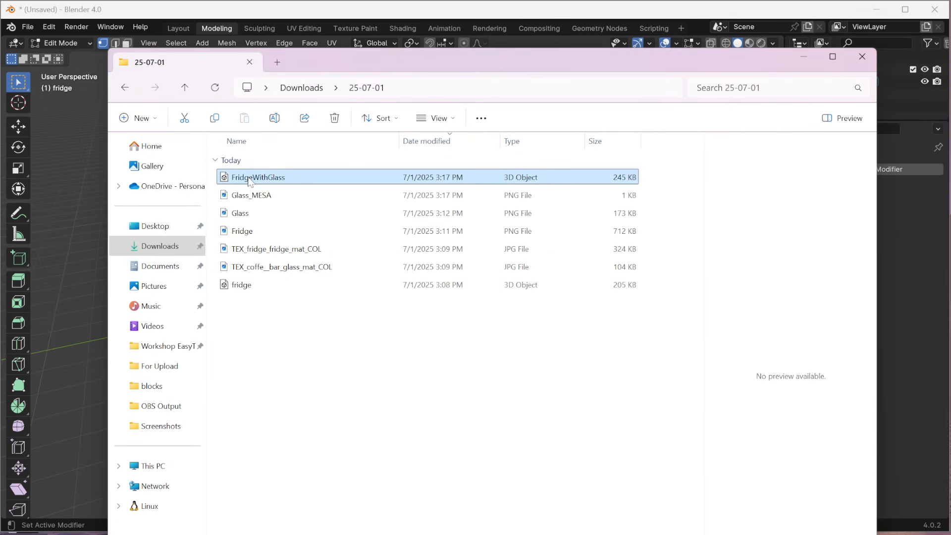
right_click(299, 346)
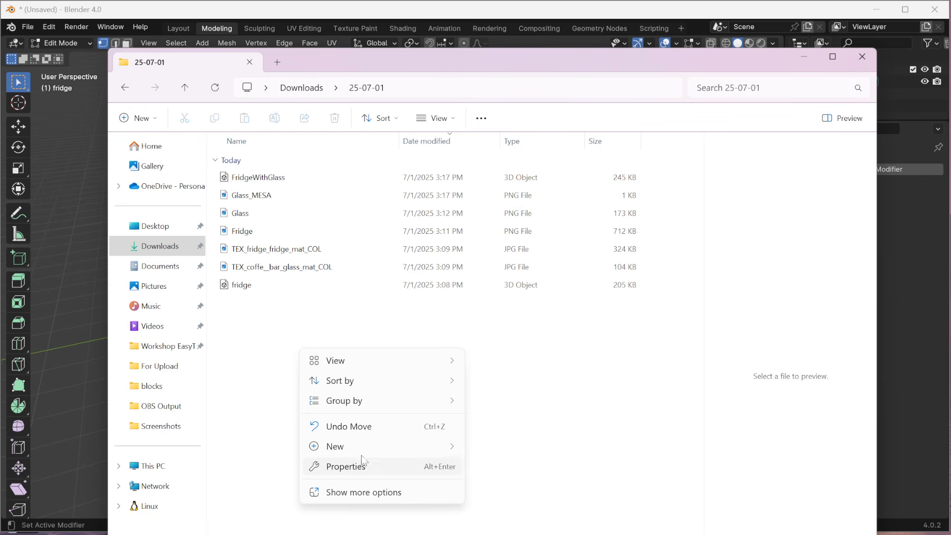
mouse_move(426, 446)
left_click(501, 448)
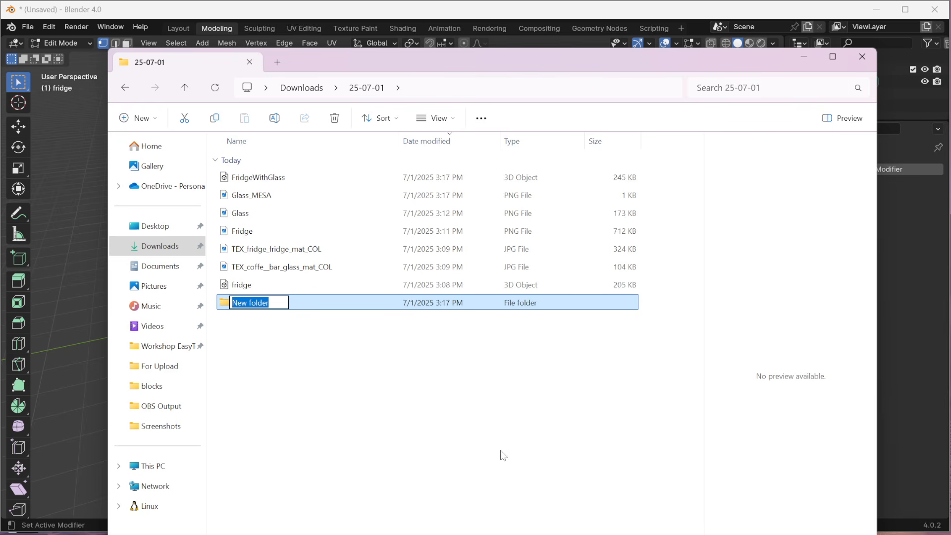
type("Other Files")
key("Return")
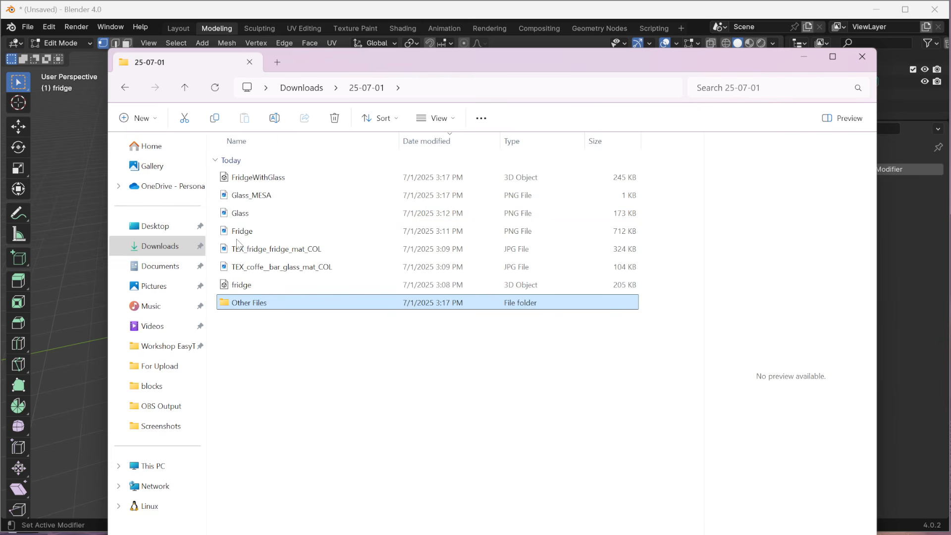
Move the original fridge model and the two TEX JPG textures into the Other Files folder.
left_click_drag(241, 284, 255, 301)
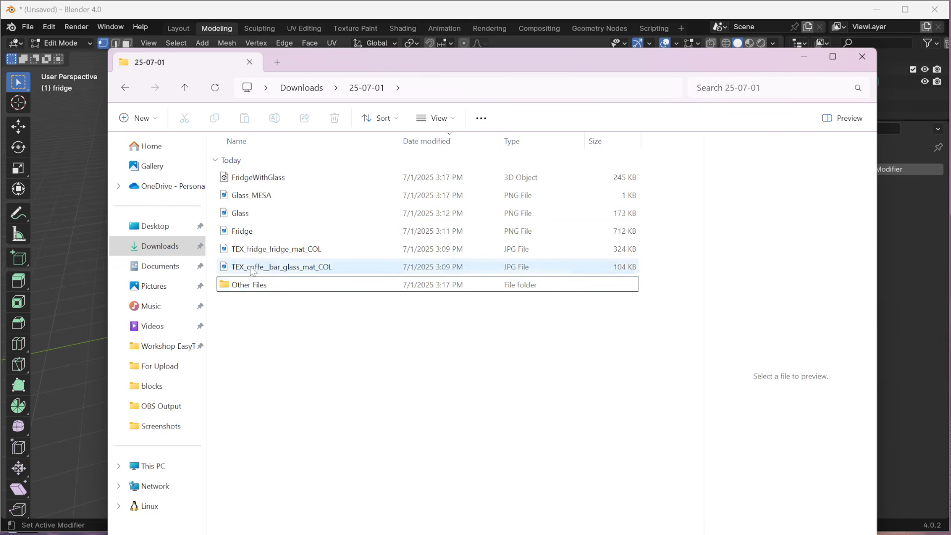
left_click(261, 248)
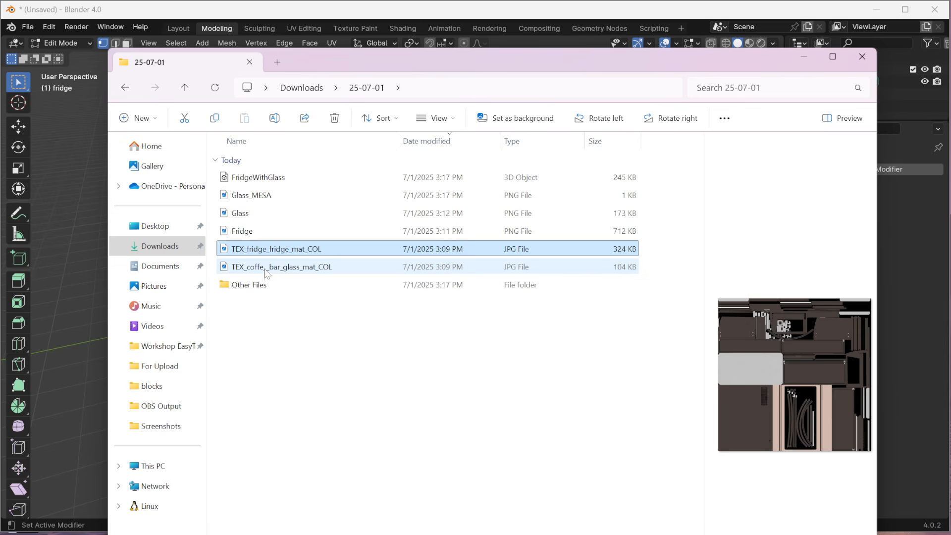
left_click(274, 270, "ctrl")
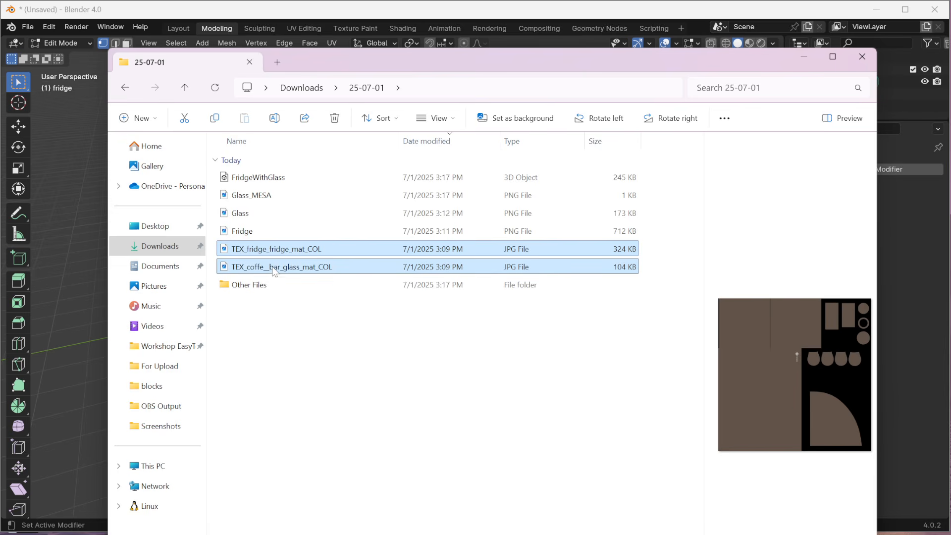
left_click_drag(274, 269, 261, 286)
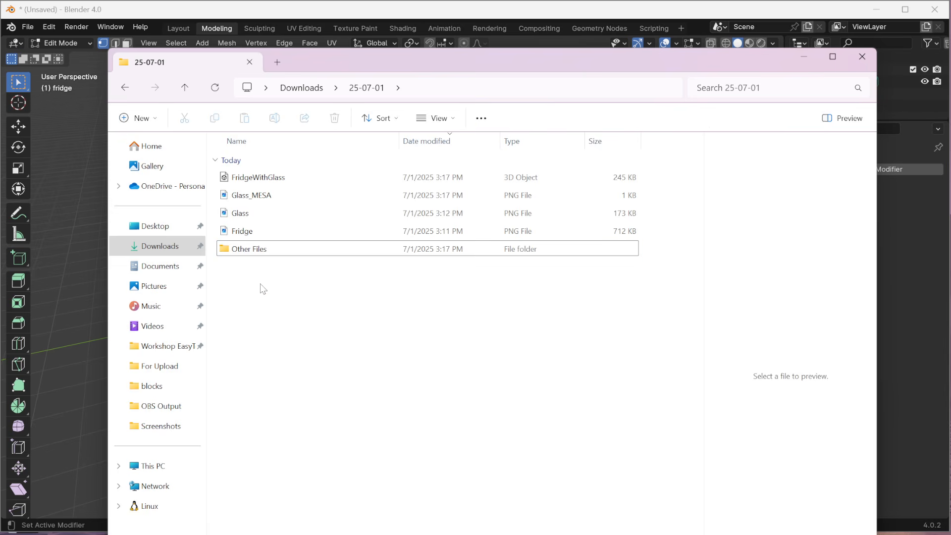
Preview the Glass_MESA texture and rename the Glass texture file to Glass_BR.
left_click(264, 199)
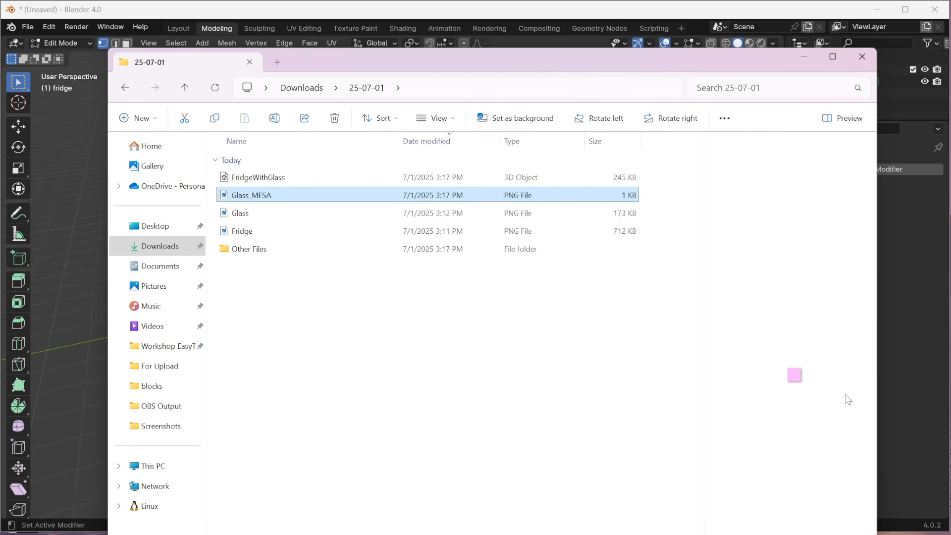
left_click(244, 214)
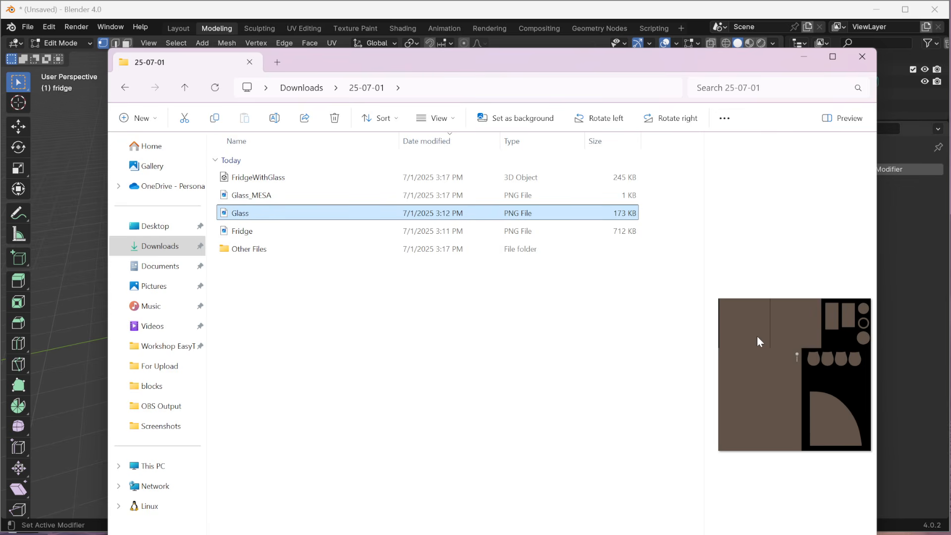
left_click(237, 214)
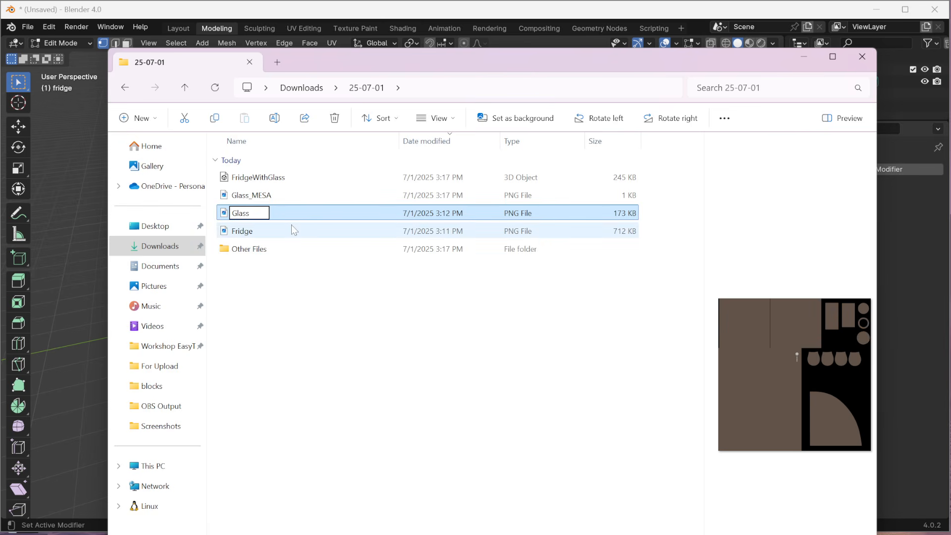
type("_BR")
key("Return")
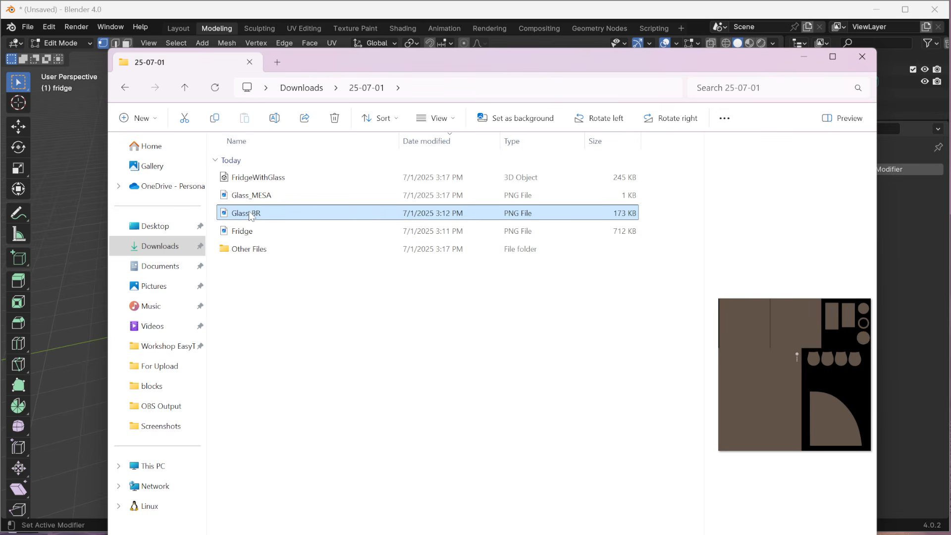
Rename the Fridge texture file in the 25-07-01 folder to Fridge_BR.
left_click(251, 233)
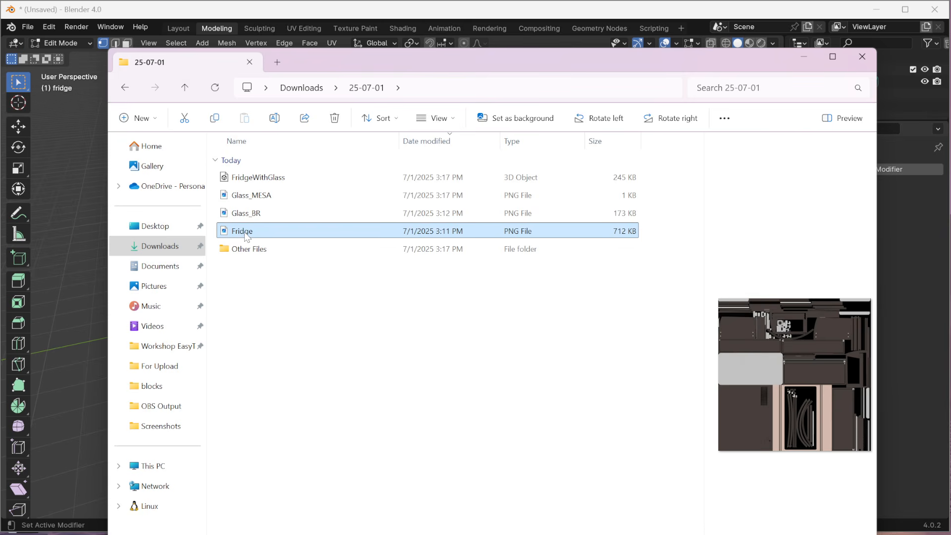
right_click(243, 233)
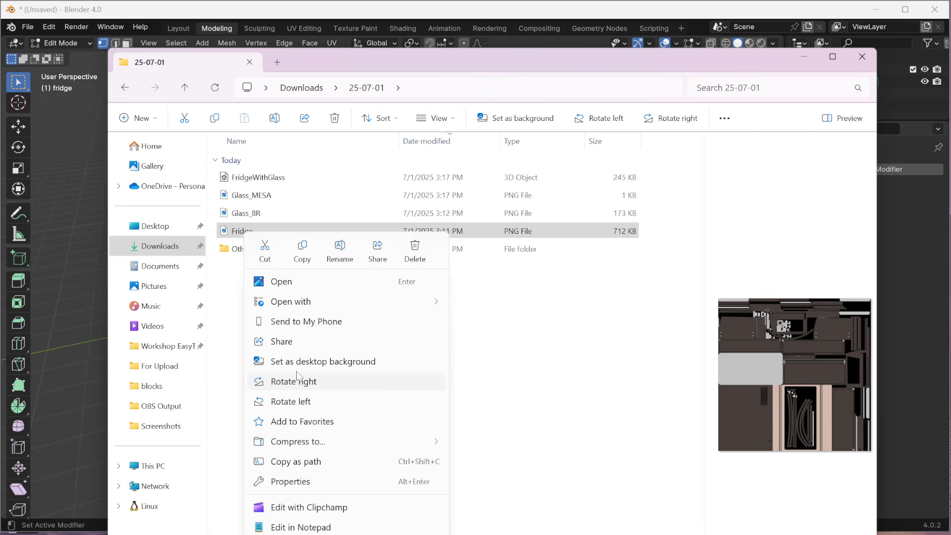
left_click(333, 257)
key("Right")
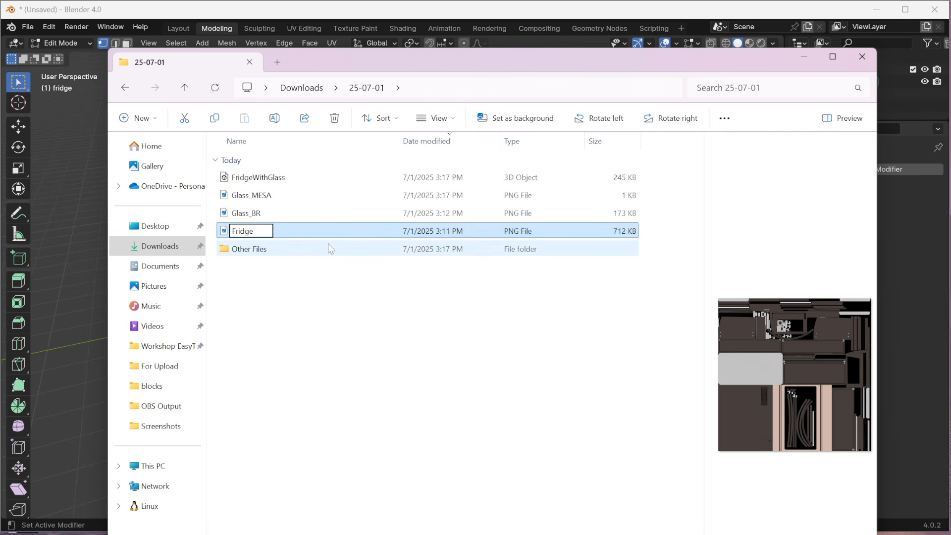
type("_BR")
key("Return")
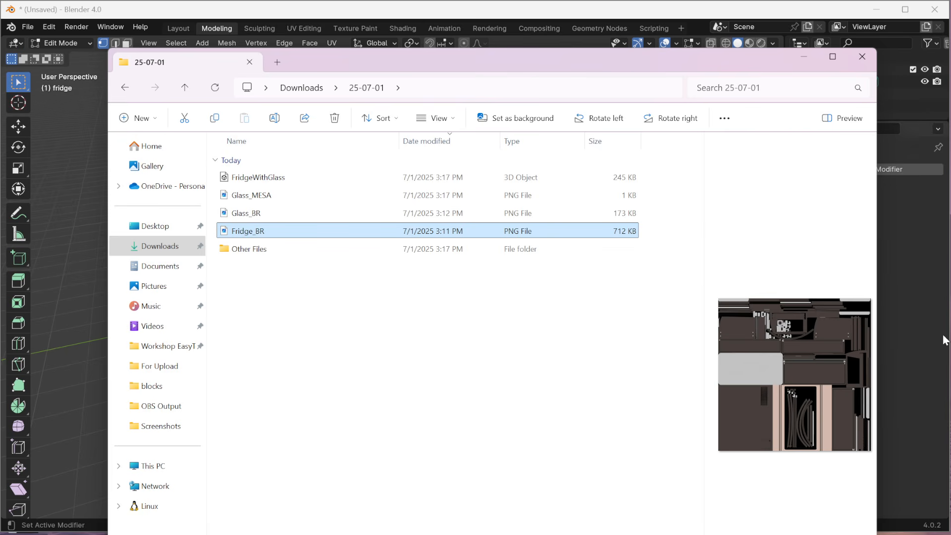
Compare the Fridge and Glass_Transparent material names in Blender with the model and texture file names in the 25-07-01 folder.
left_click(933, 347)
left_click(822, 82)
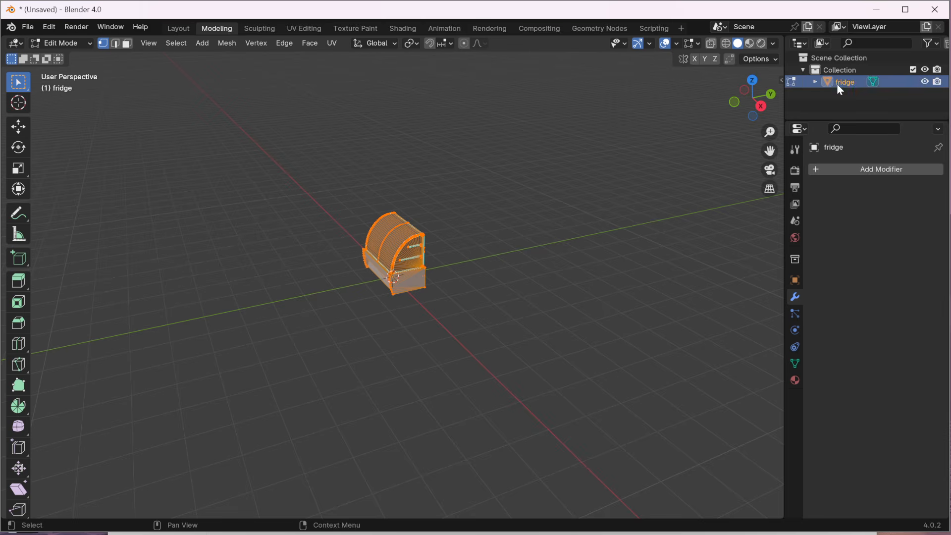
left_click(794, 379)
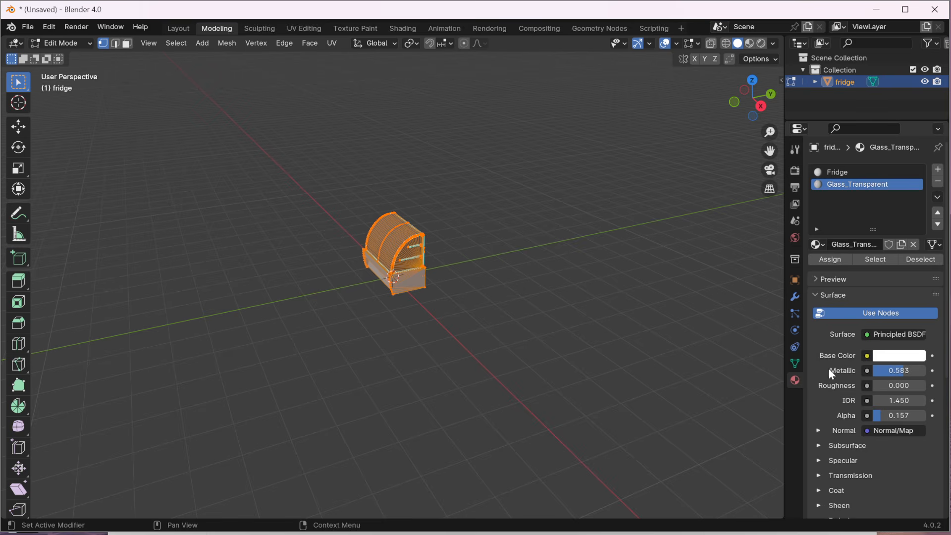
left_click(845, 172)
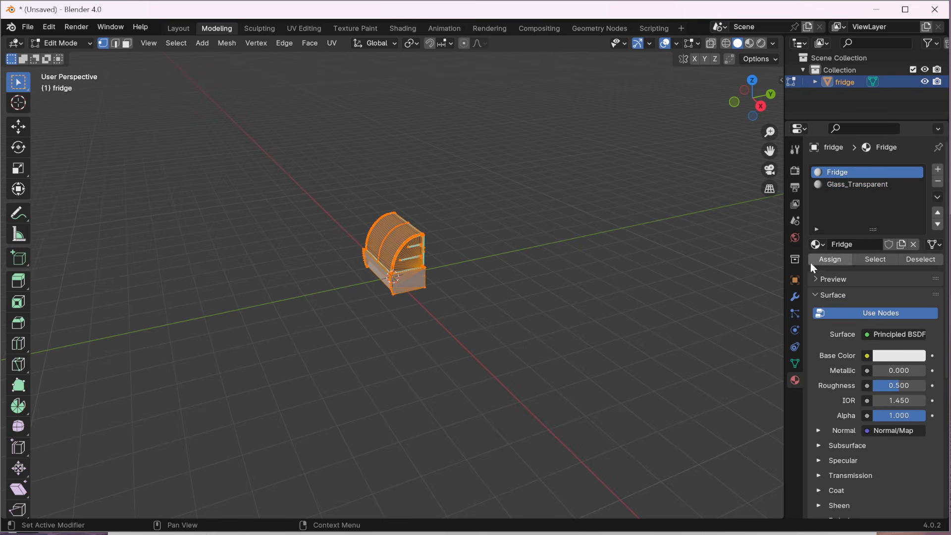
left_click(865, 186)
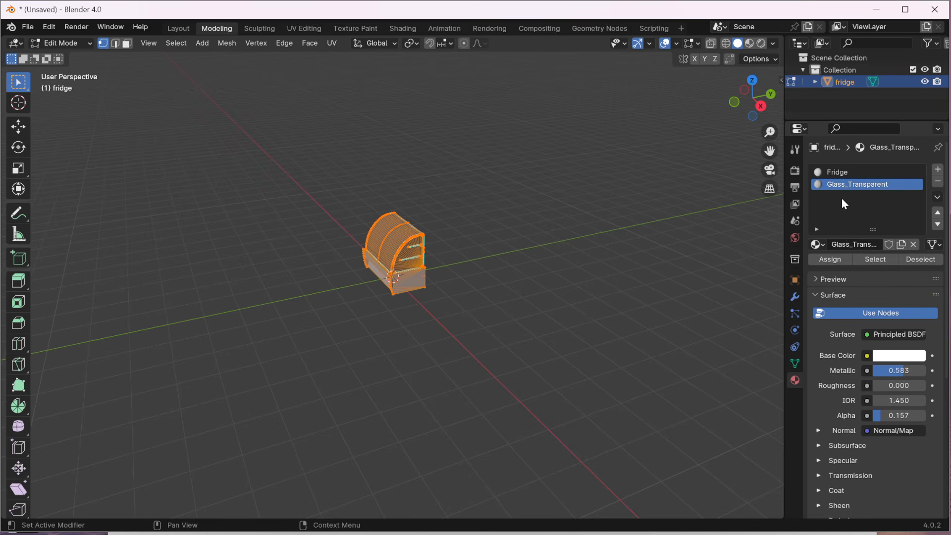
key("alt+Tab")
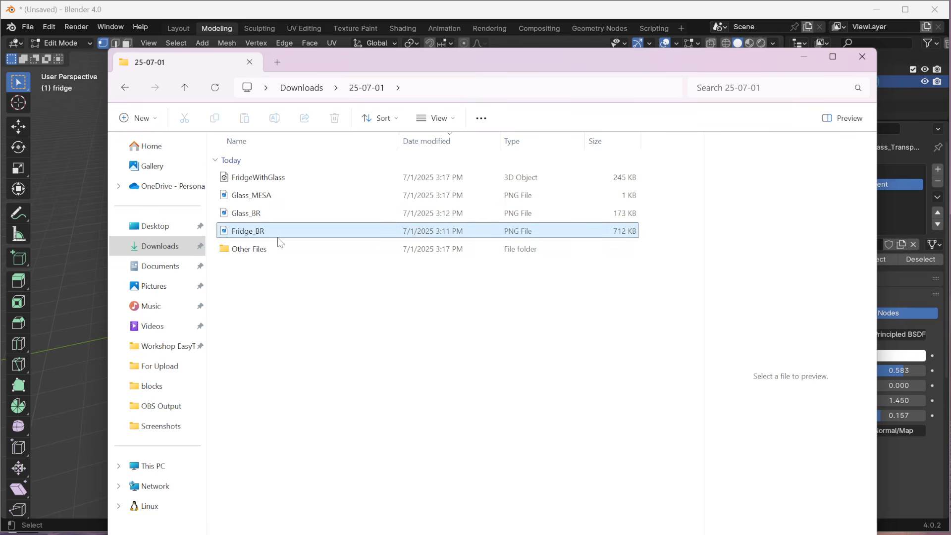
left_click(262, 180)
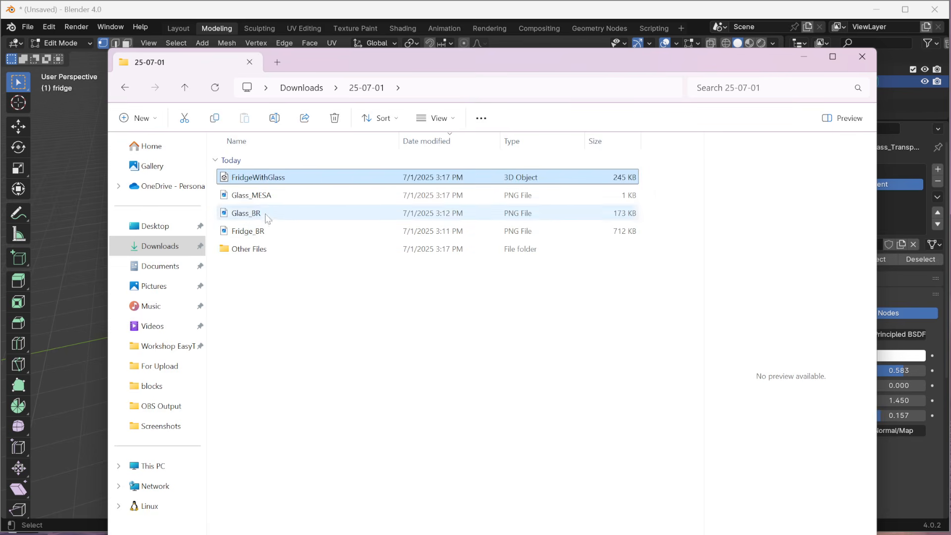
left_click(261, 234)
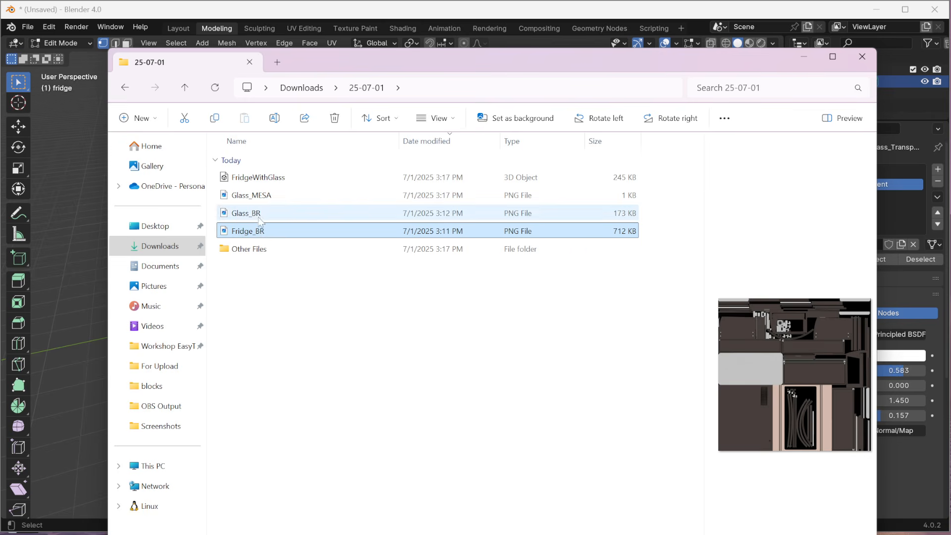
left_click(261, 216)
left_click(267, 197, "ctrl")
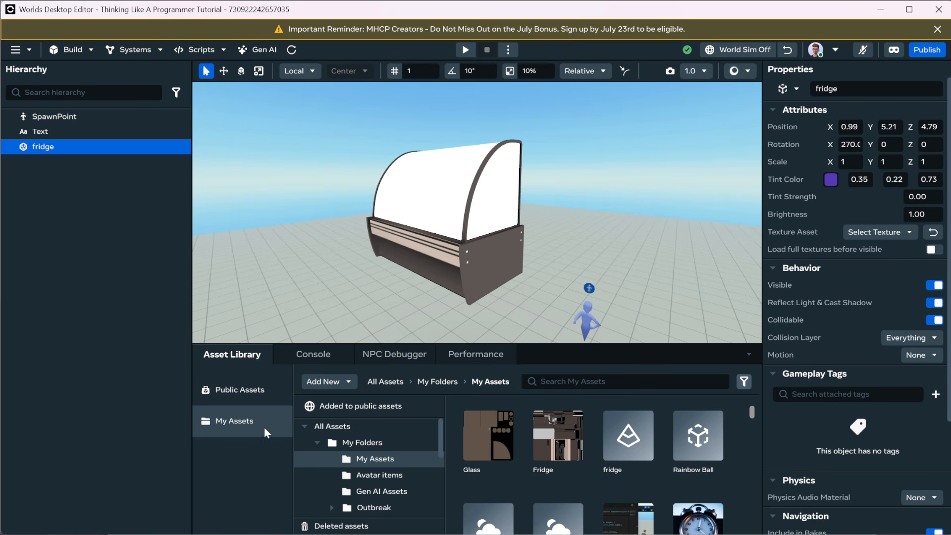
Switch to the Worlds Desktop Editor and import the FridgeWithGlass model together with the Glass_MESA, Glass_BR and Fridge_BR textures.
left_click(335, 384)
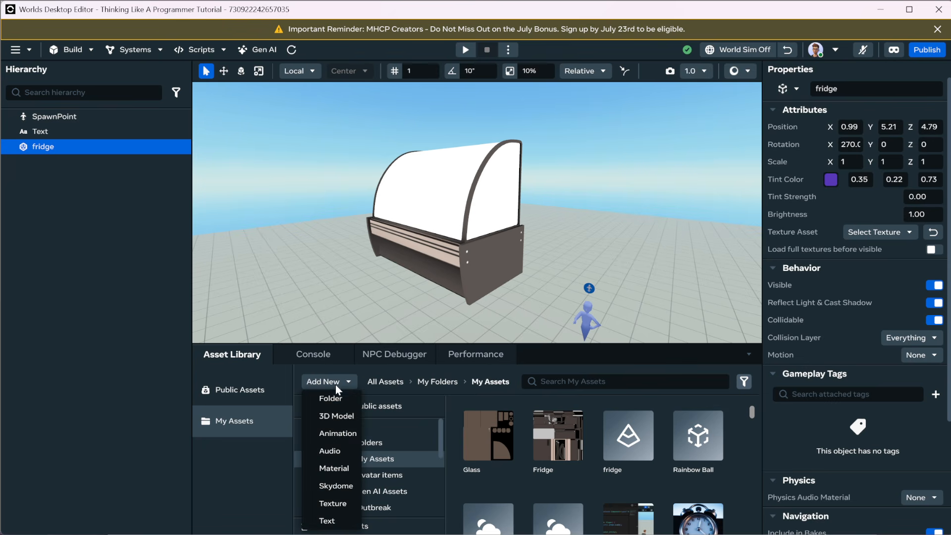
left_click(336, 416)
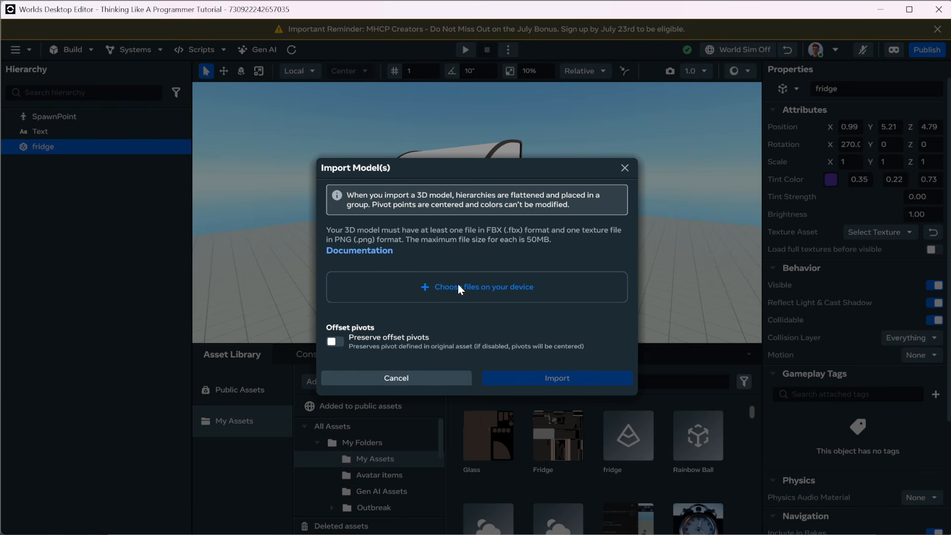
left_click(453, 280)
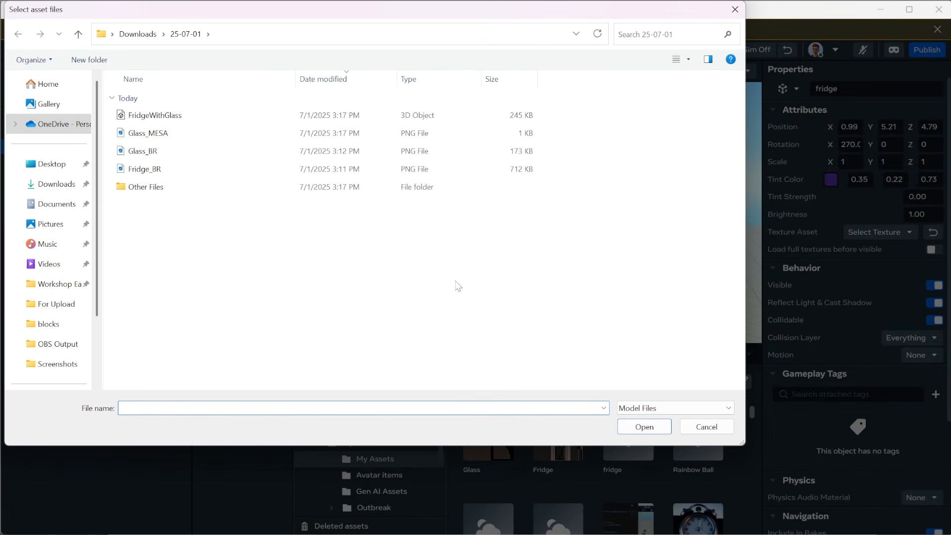
left_click_drag(165, 169, 178, 118)
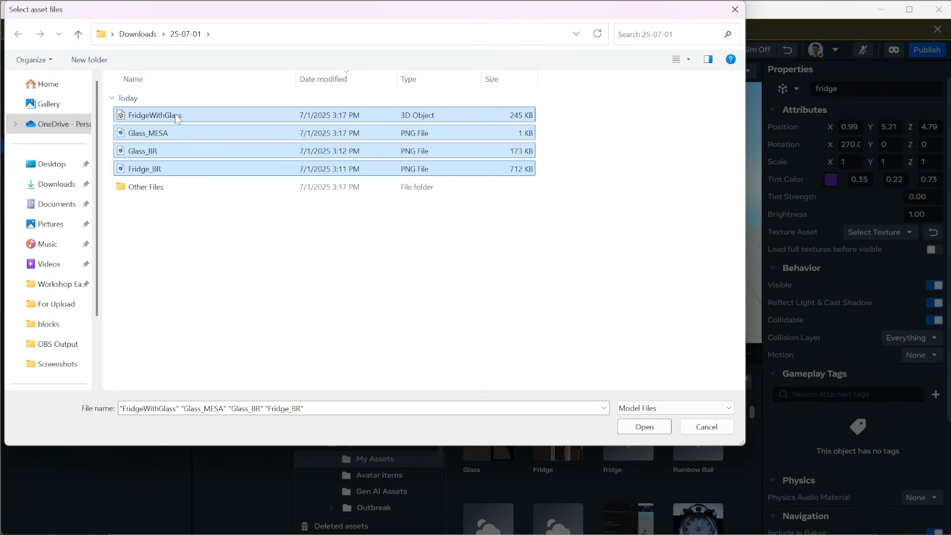
left_click(650, 427)
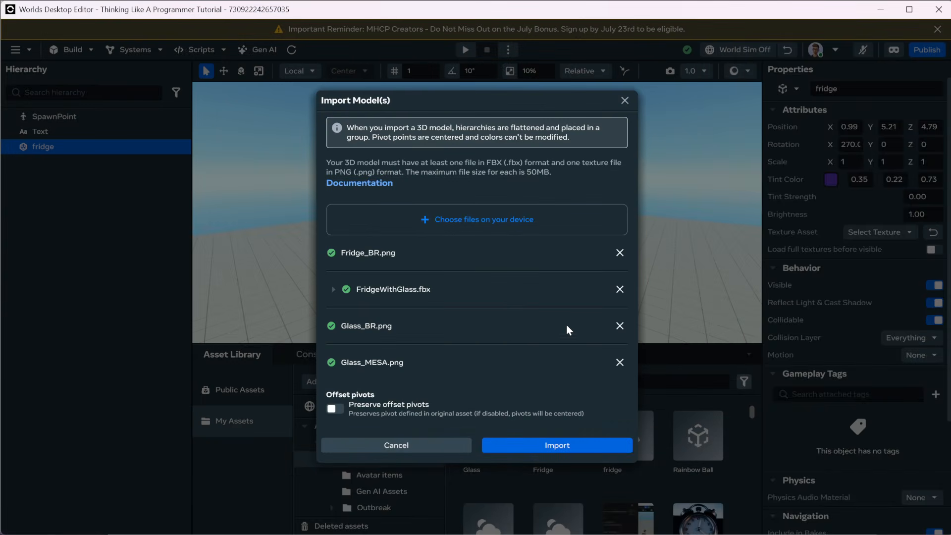
left_click(333, 290)
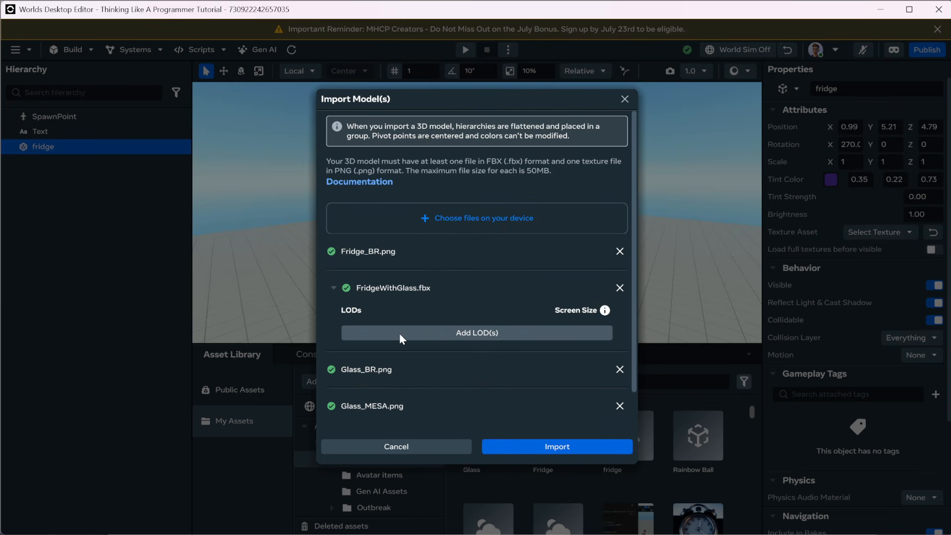
left_click(333, 289)
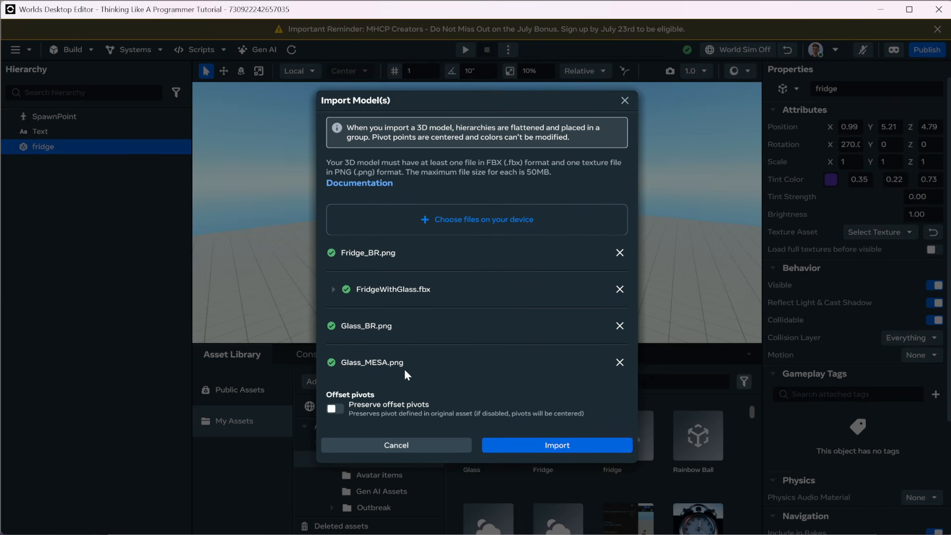
left_click(557, 445)
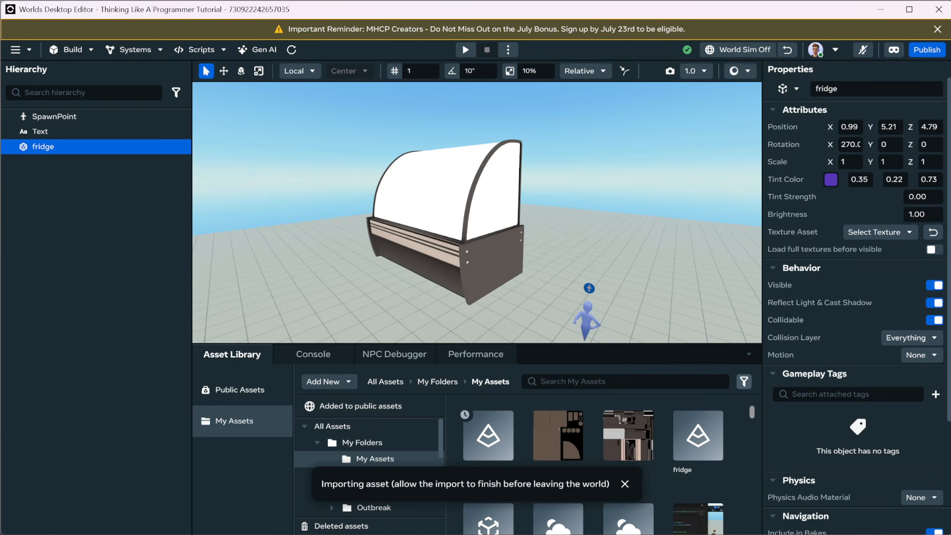
Minimize Blender and reopen the My Assets folder in the Worlds Desktop Editor.
key("alt+Tab")
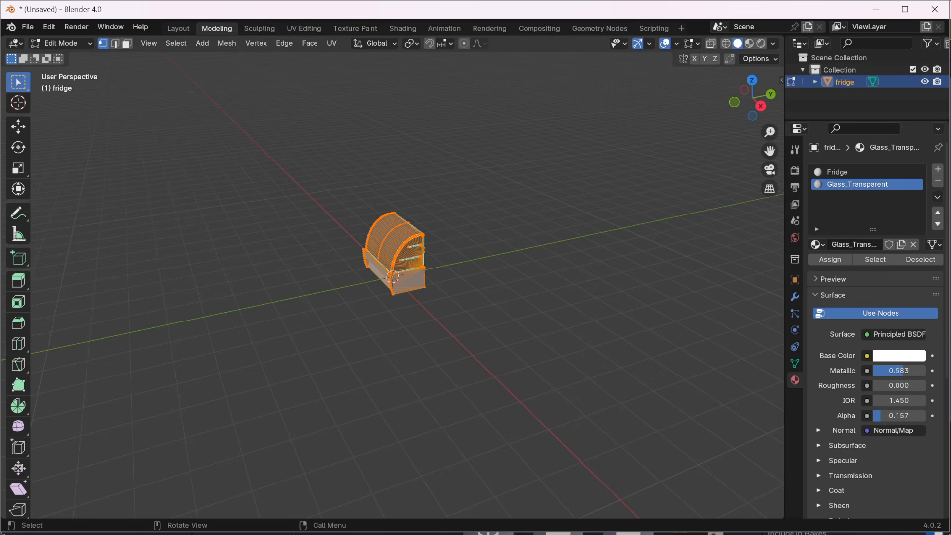
left_click(876, 9)
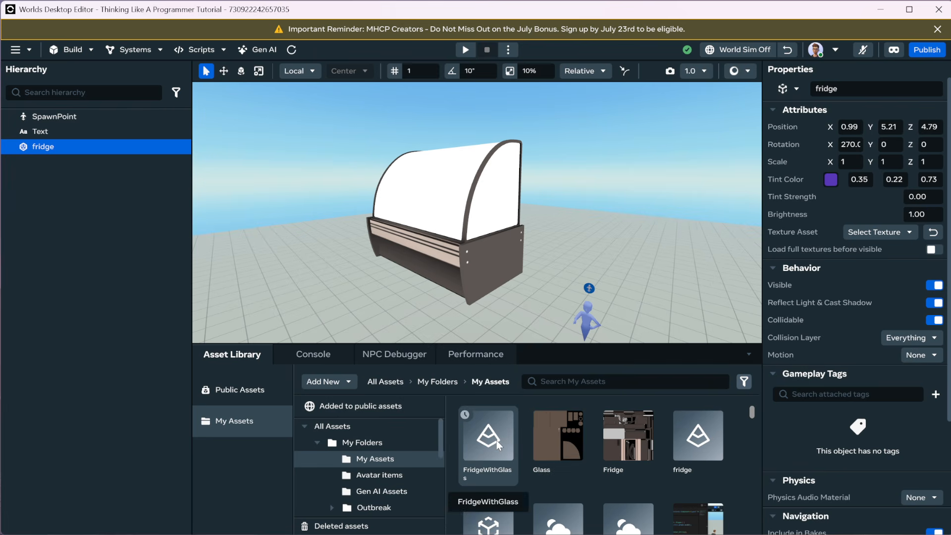
key("s")
mouse_move(466, 251)
right_mouse_down()
mouse_move(479, 248)
mouse_move(479, 261)
right_mouse_up()
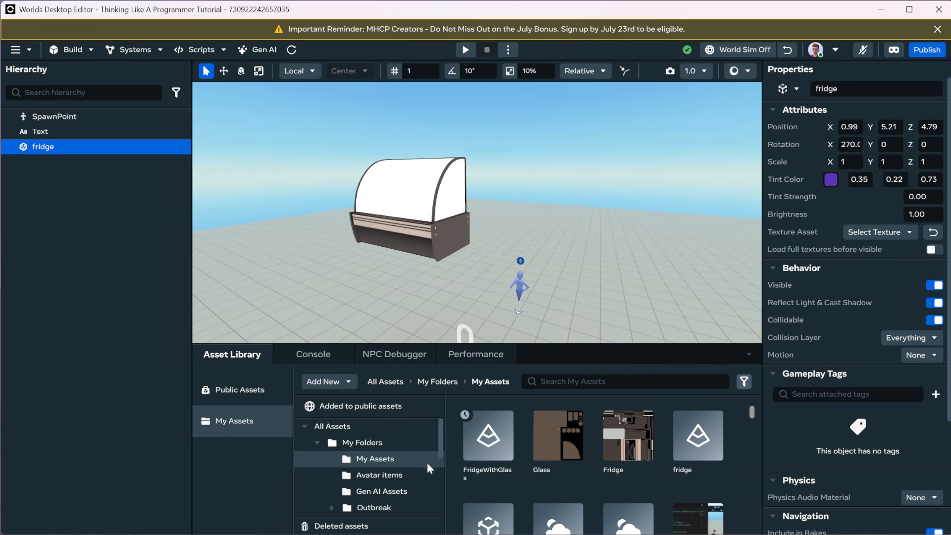
left_click(382, 442)
left_click(382, 459)
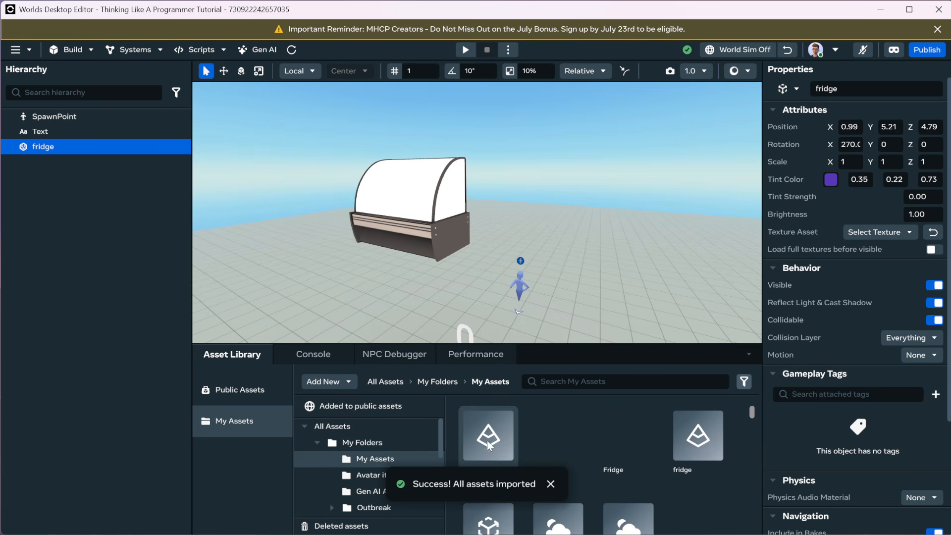
Place the imported FridgeWithGlass model in the world, beside the original fridge and raised to about the same height.
left_click_drag(495, 451, 461, 239)
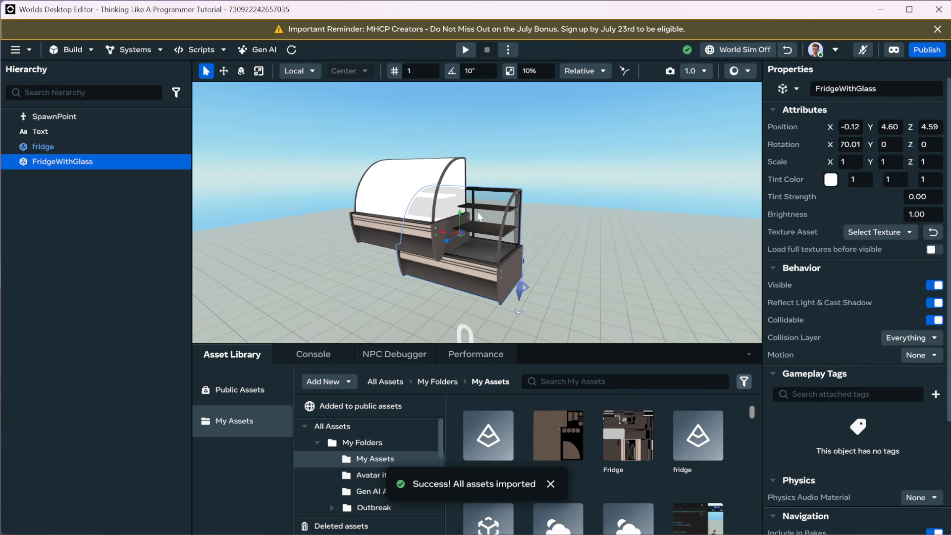
key("w")
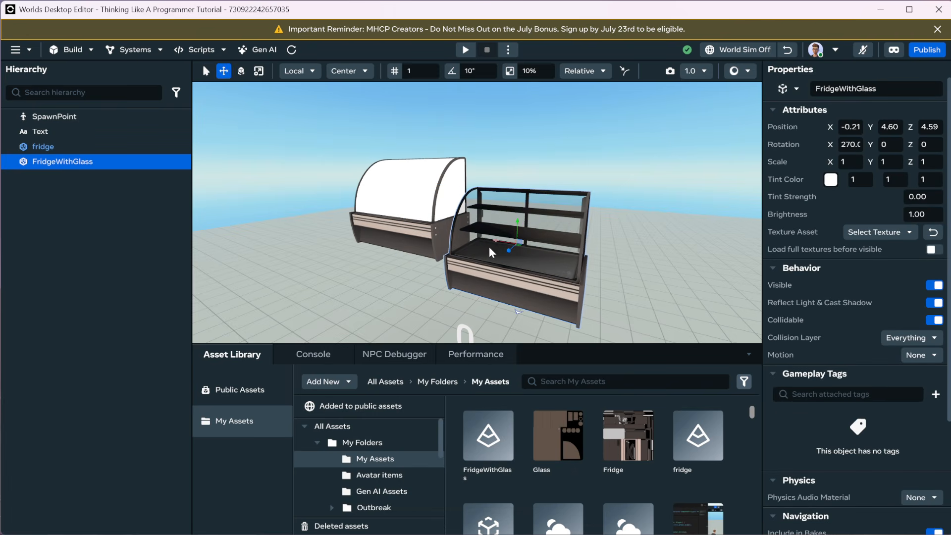
left_click_drag(517, 221, 516, 190)
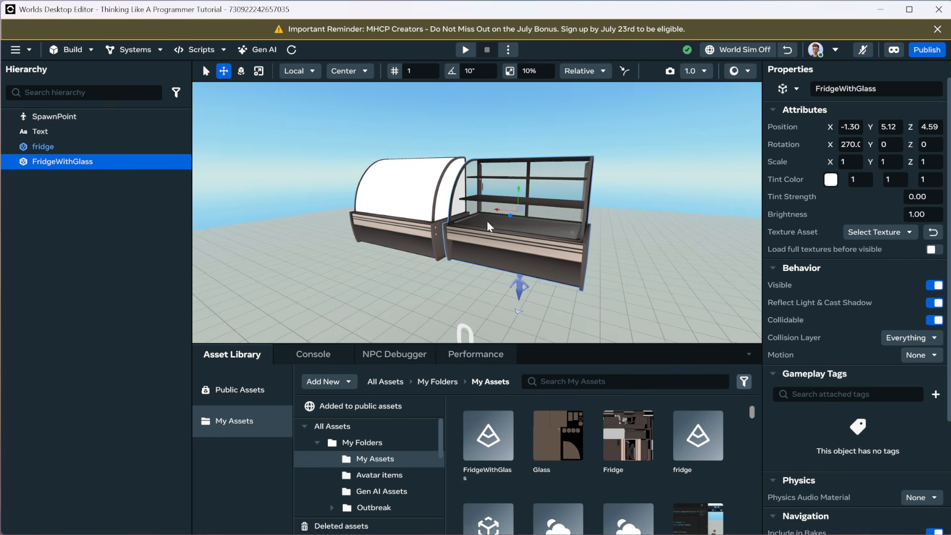
Examine the transparent glass panels and shelves of FridgeWithGlass from several sides and up close.
key("f")
left_click_drag(487, 224, 501, 252, "alt")
scroll(460, 221, "down", 3)
right_click_drag(499, 248, 512, 208)
key("d")
key("a")
key("a")
key("a")
key("w")
key("s")
key("w")
key("e")
key("s")
key("a")
key("w")
key("e")
key("s")
key("w")
key("s")
key("e")
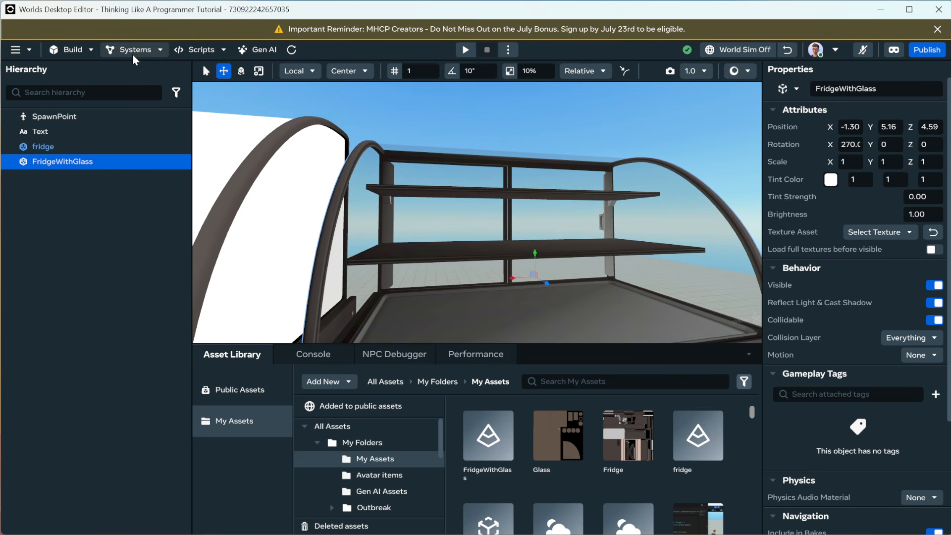
left_click(92, 51)
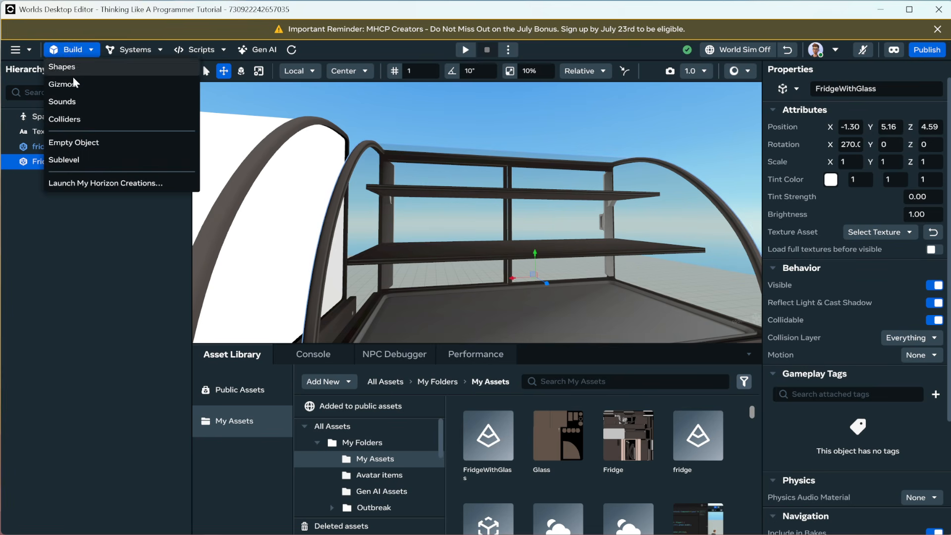
left_click(63, 67)
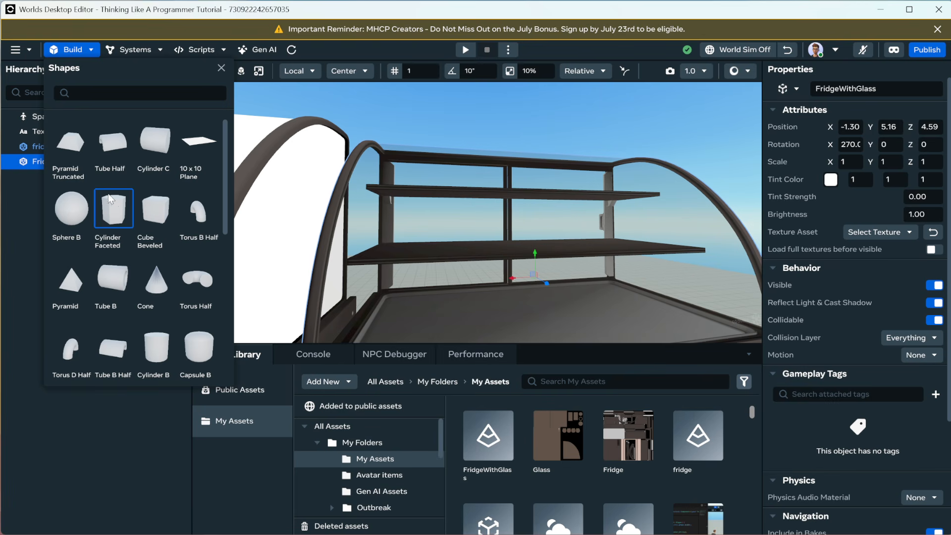
left_click(221, 68)
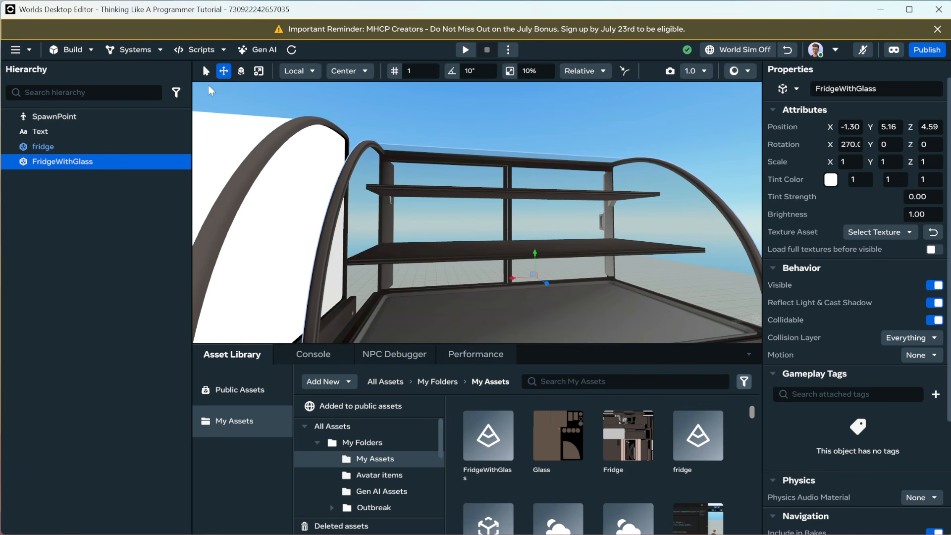
Add a Static Light gizmo to the world in front of the FridgeWithGlass model.
left_click(90, 51)
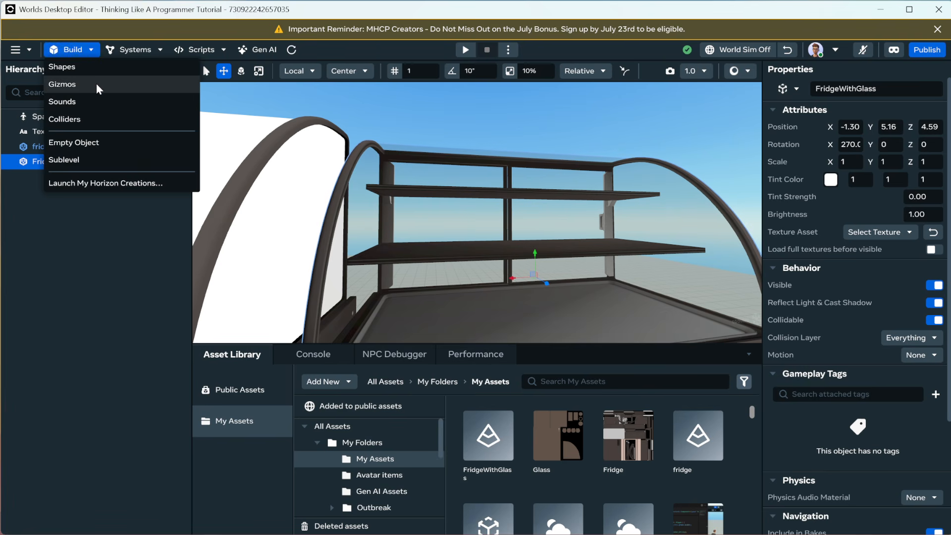
left_click(78, 86)
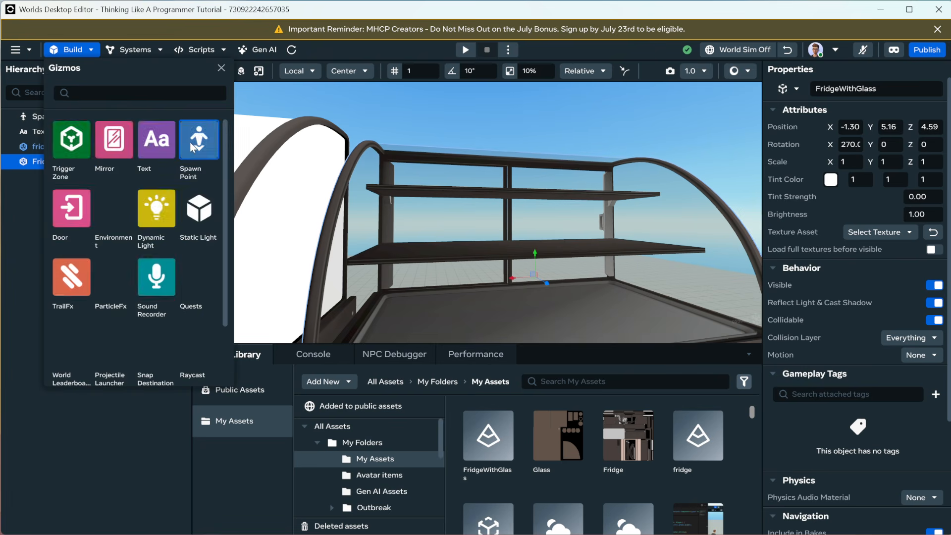
left_click_drag(155, 213, 473, 260)
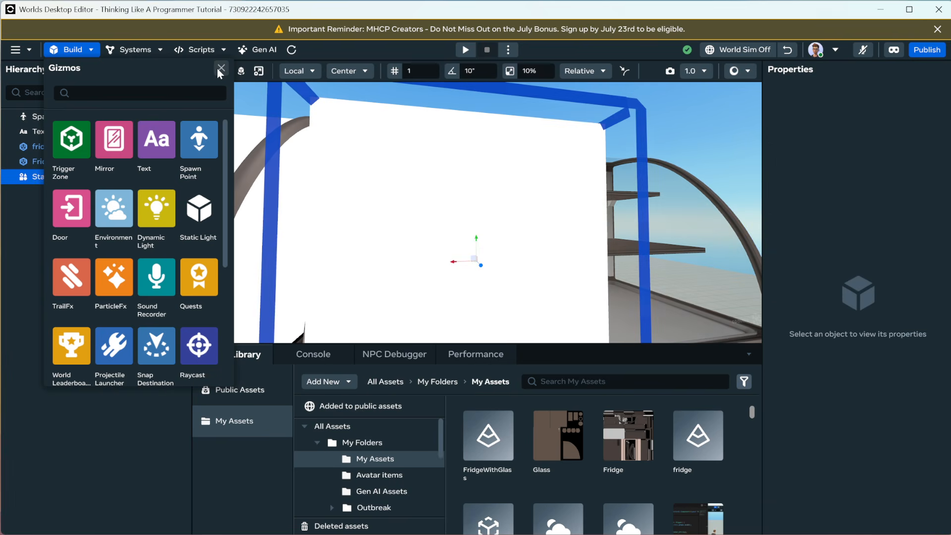
left_click(220, 68)
key("d")
key("w")
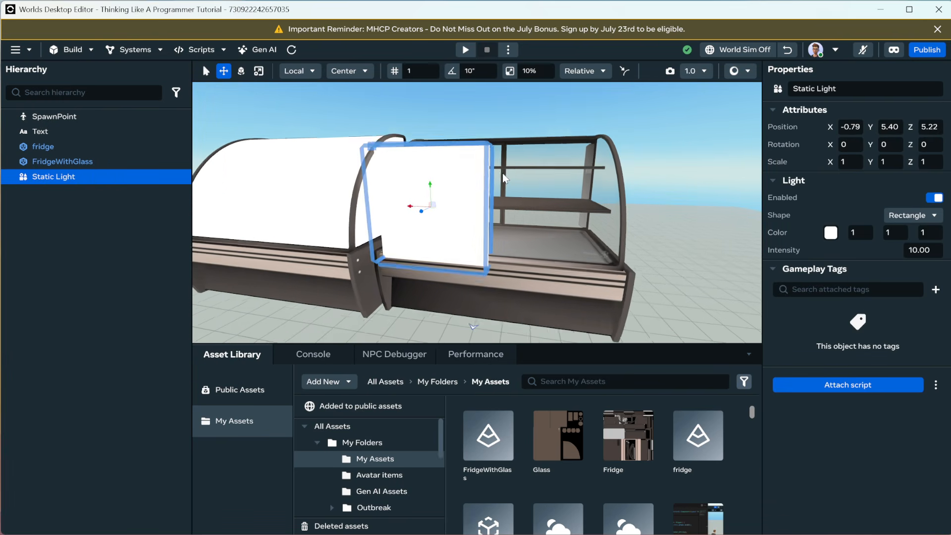
Move the Static Light back into the interior of FridgeWithGlass, to about Z 4.25.
key("d")
right_click_drag(276, 190, 371, 172)
key("d")
key("a")
key("s")
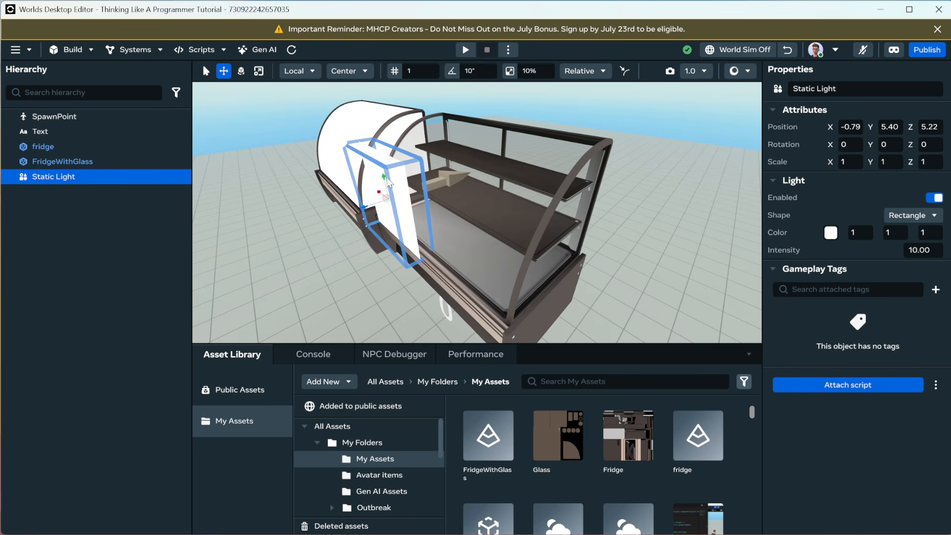
left_click_drag(369, 208, 450, 180)
Flatten the Static Light into a thin strip by scaling its height to about Y 0.02.
key("r")
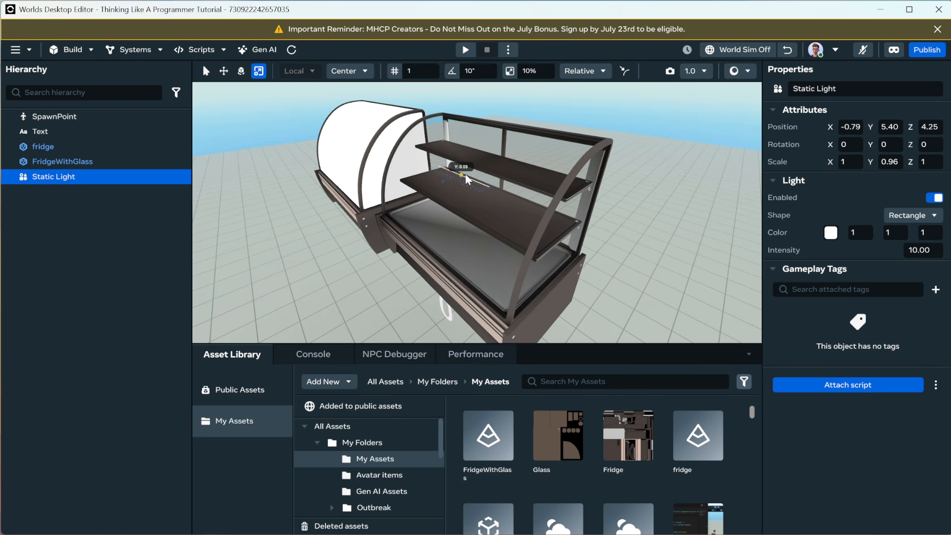
key("w")
right_click_drag(465, 180, 460, 142)
key("e")
Raise the flattened Static Light inside FridgeWithGlass to about Y 5.70.
left_click(223, 71)
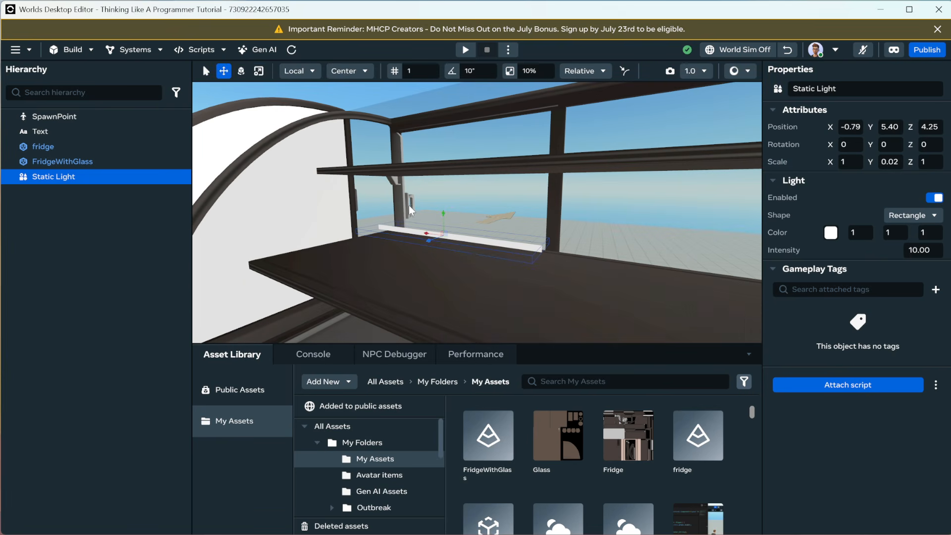
left_click_drag(447, 221, 449, 155)
key("a")
right_click_drag(434, 192, 468, 211)
key("s")
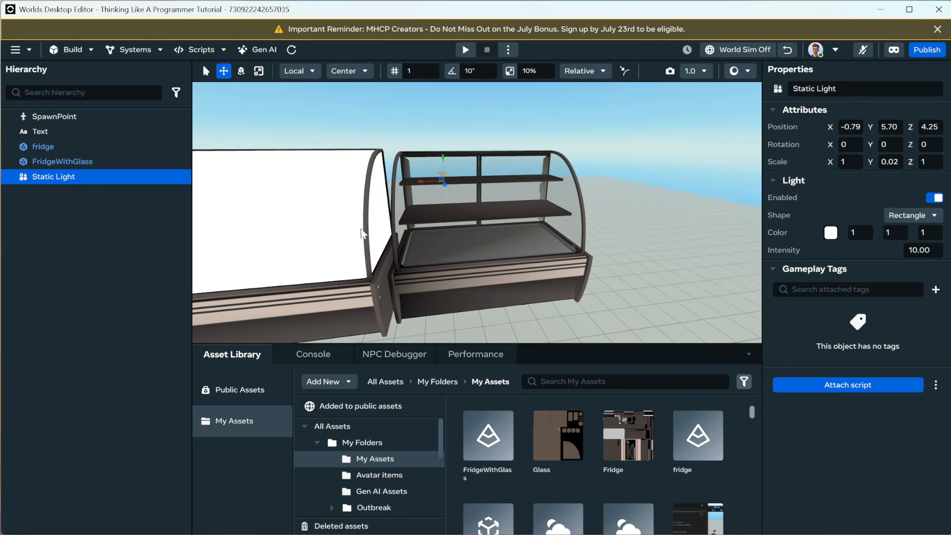
Delete the original opaque fridge and lower FridgeWithGlass together with the Static Light towards the ground, the light at about Y 1.24.
left_click(371, 225)
key("Delete")
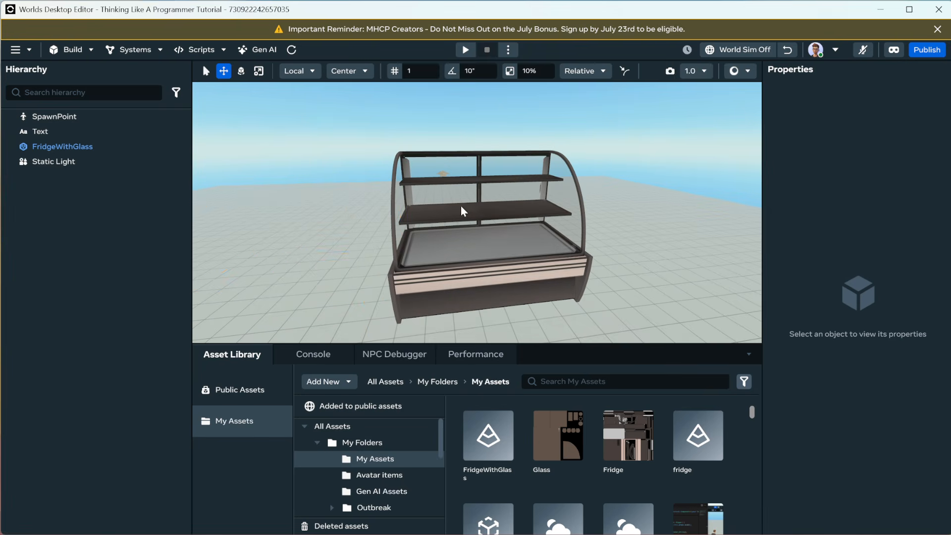
left_click(472, 222)
left_click(109, 162, "ctrl")
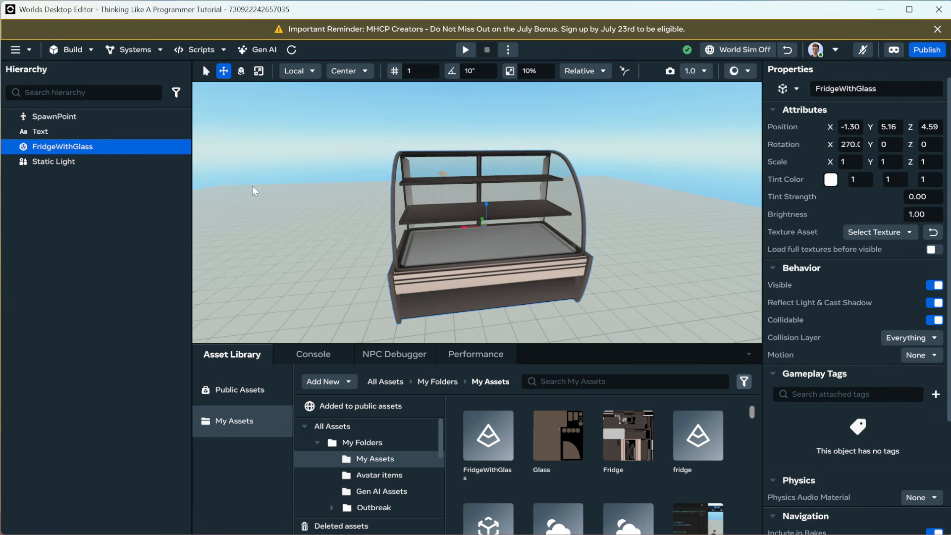
key("f")
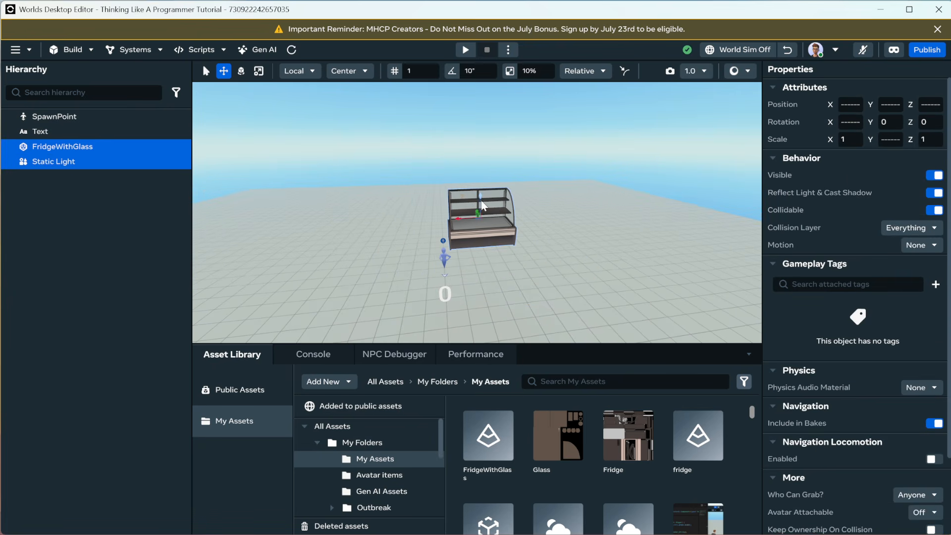
left_click_drag(478, 198, 480, 301)
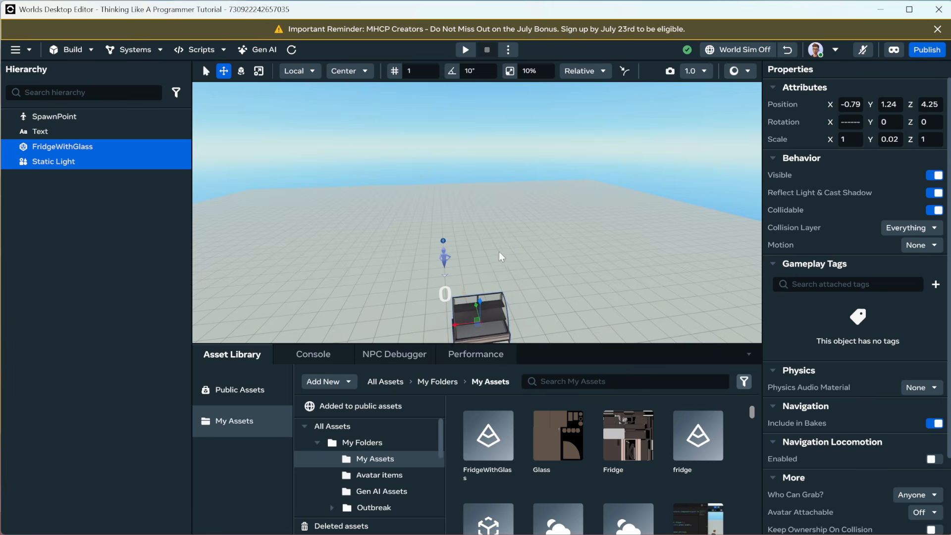
Preview the world from a spot near the lit fridge and walk the avatar around to examine it.
right_click_drag(501, 257, 508, 285)
right_click(505, 281)
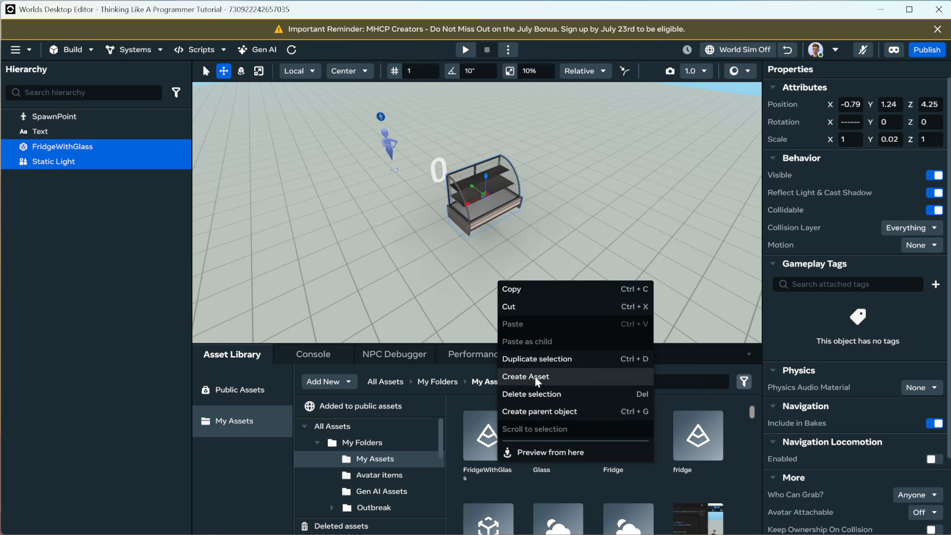
left_click(515, 452)
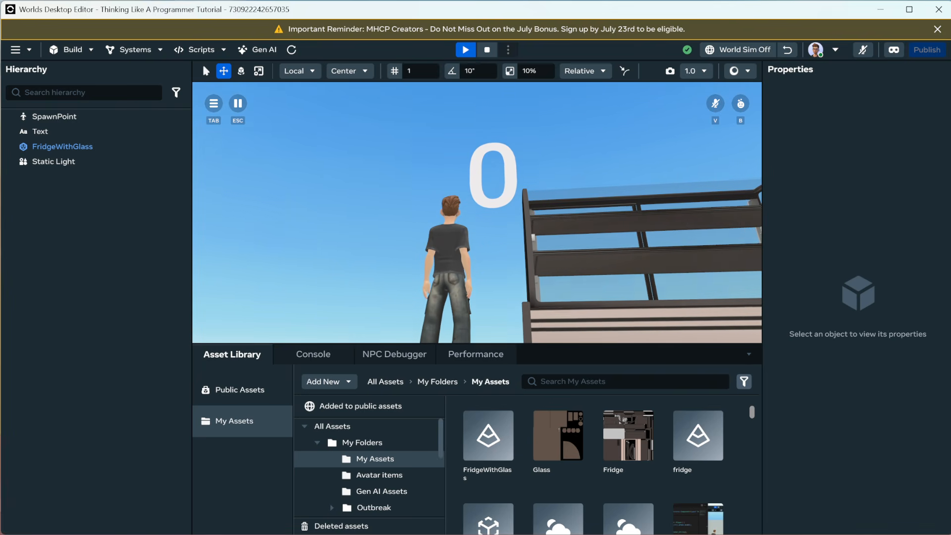
key("s")
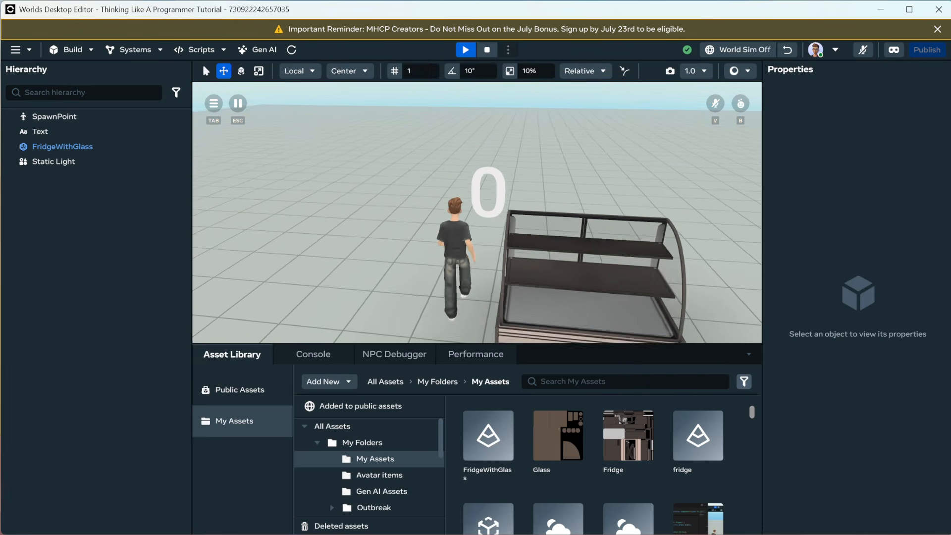
key("a")
key("w")
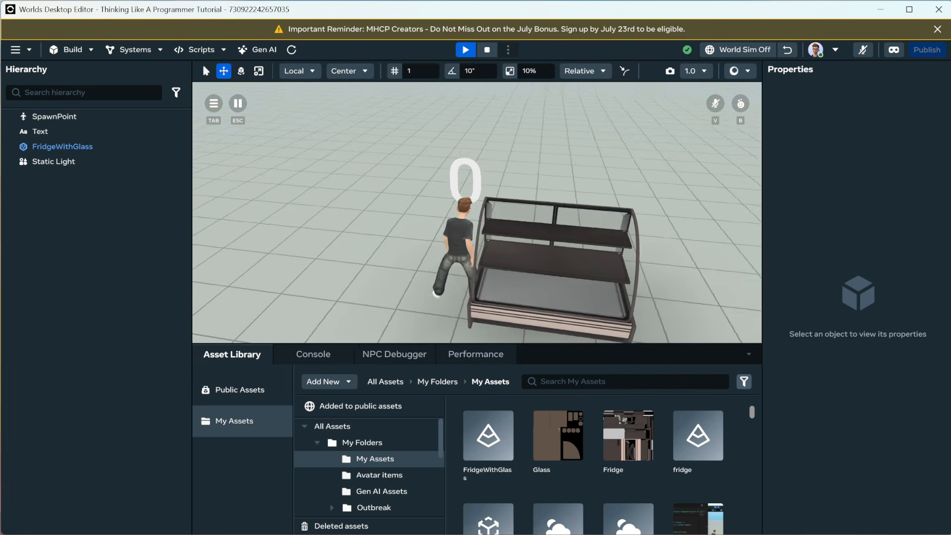
key("s")
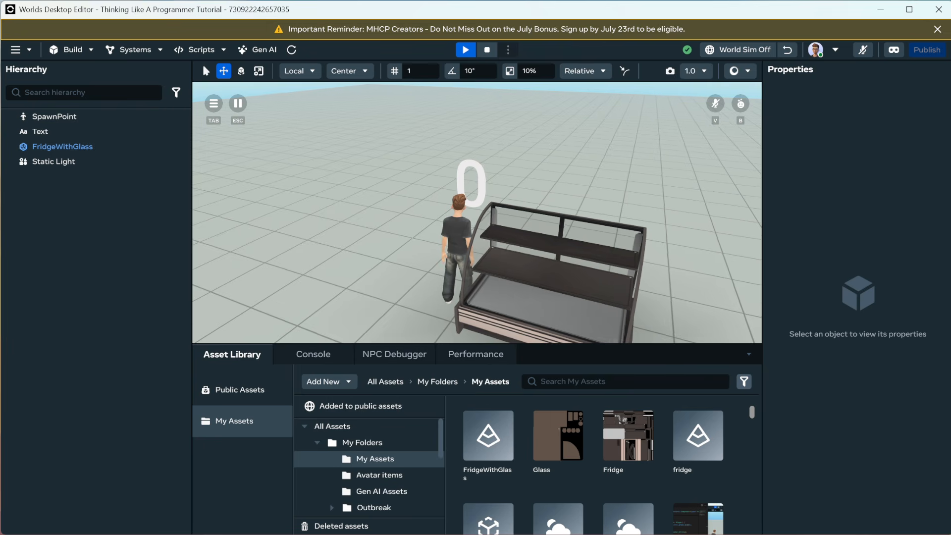
key("d")
key("Escape")
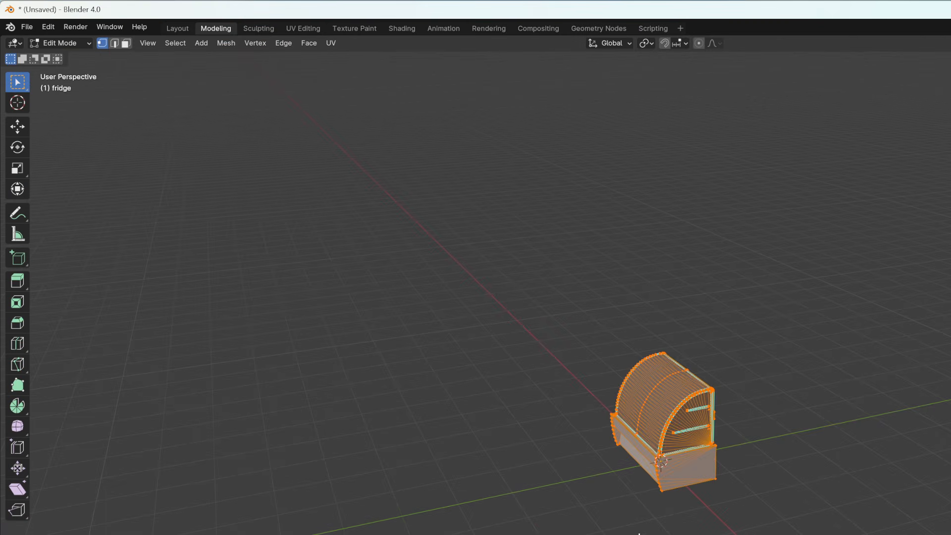
Switch to Blender, deselect the whole fridge mesh and display it in Material Preview shading.
scroll(660, 461, "up", 3)
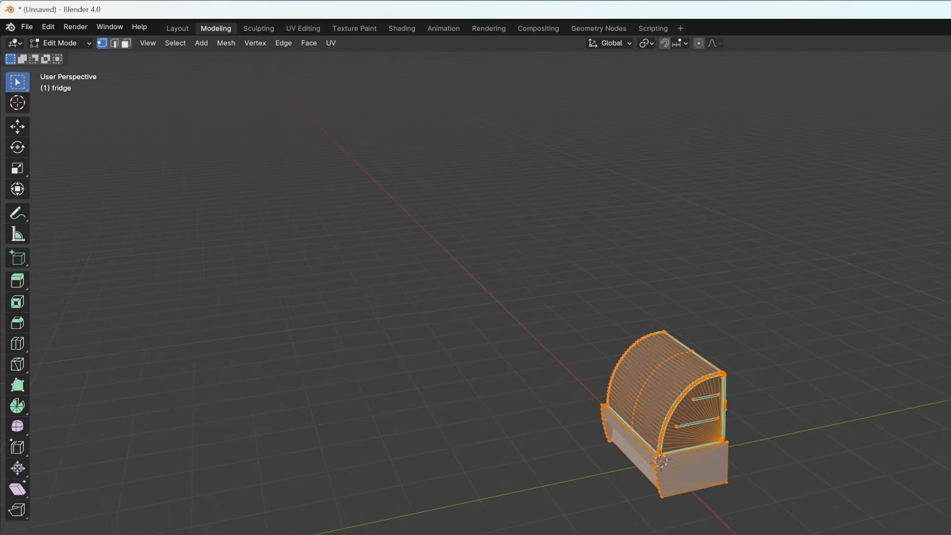
key("alt+a")
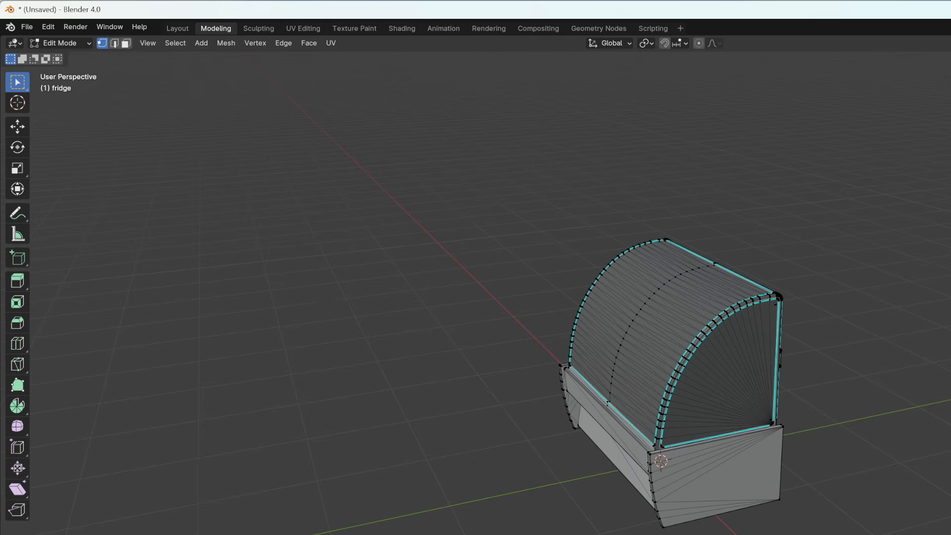
scroll(785, 408, "up", 4)
scroll(785, 408, "down", 4)
scroll(780, 414, "up", 2)
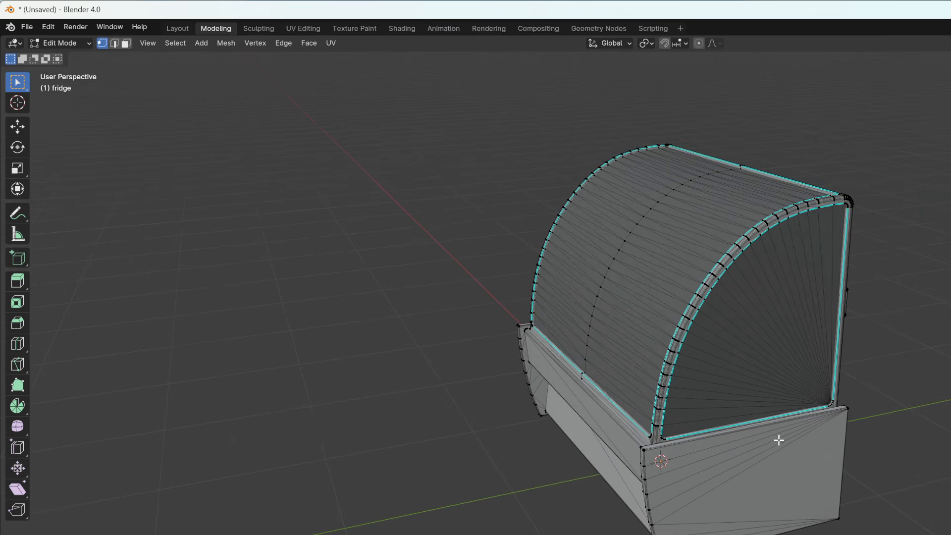
right_click(742, 472)
key("Escape")
key("z")
key("2")
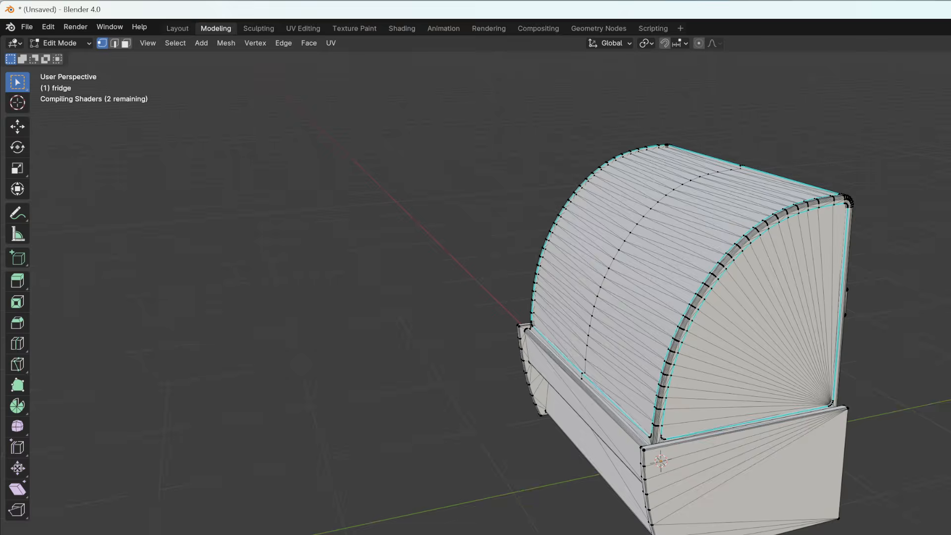
middle_click_drag(580, 332, 683, 345)
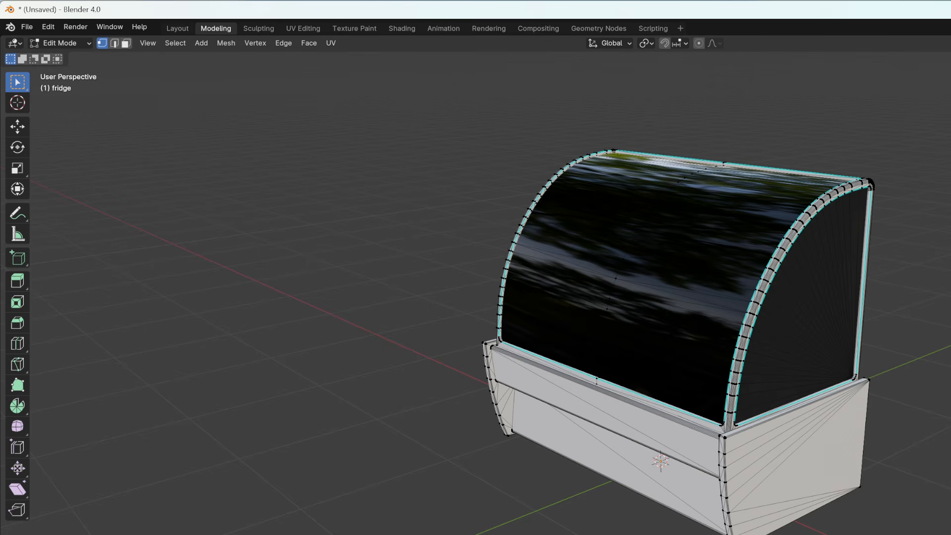
Load Glass_BR.png from the 25-07-01 folder in Downloads as the image texture of the glass material.
key("ctrl+o")
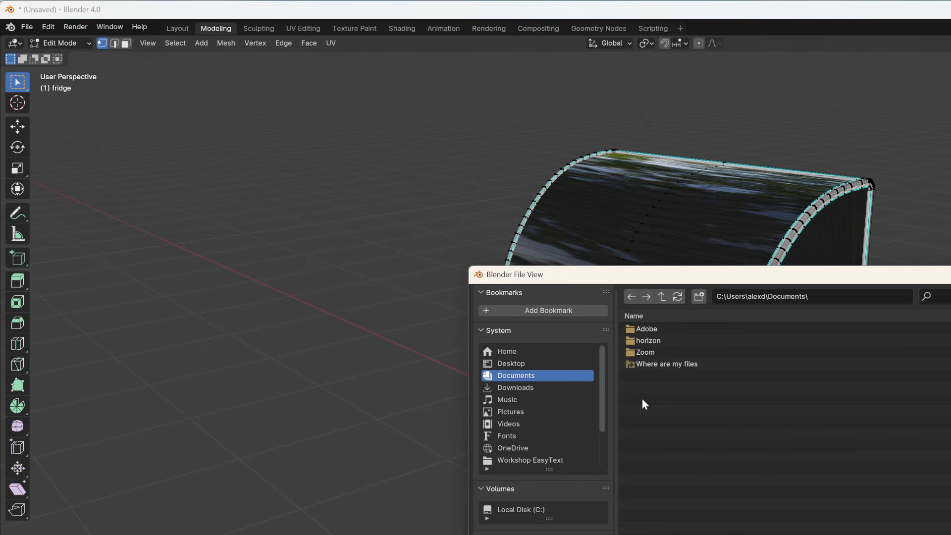
left_click(531, 388)
left_click(670, 330)
double_click(670, 331)
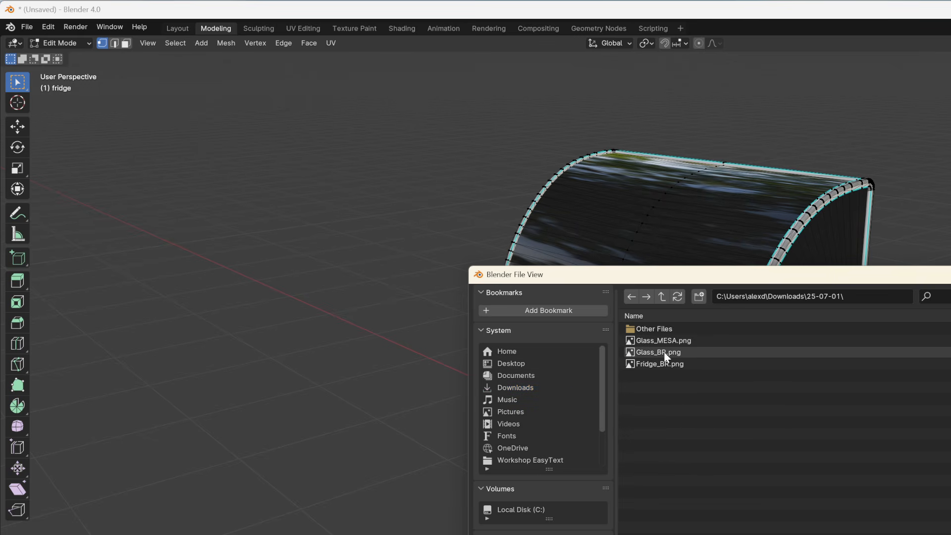
left_click(664, 353)
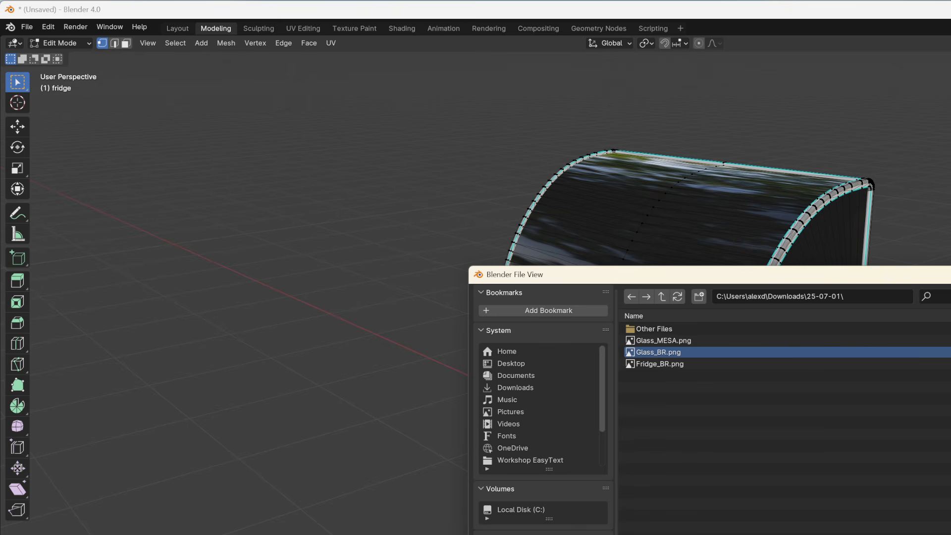
key("Return")
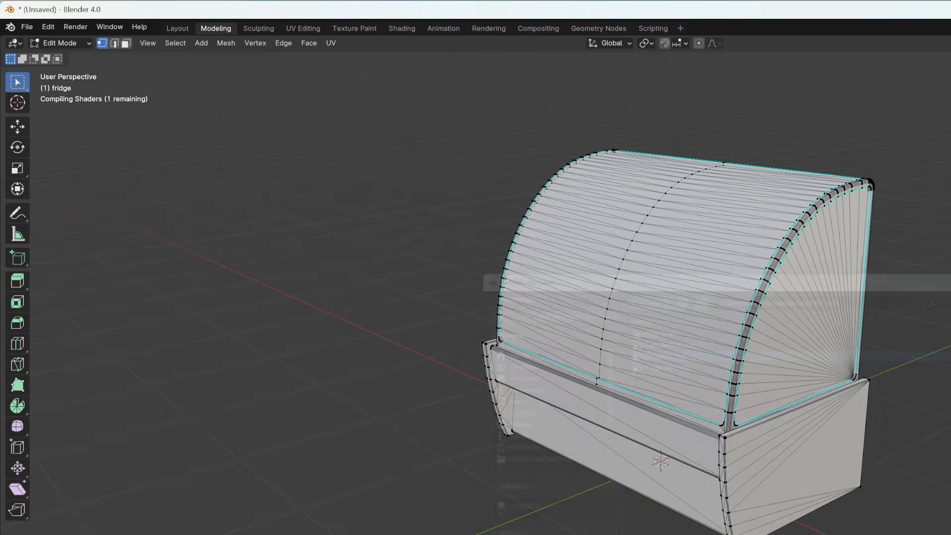
Examine the textured glass and its cooling logo up close and from several sides.
middle_click_drag(496, 297, 634, 302)
middle_click_drag(940, 533, 856, 533)
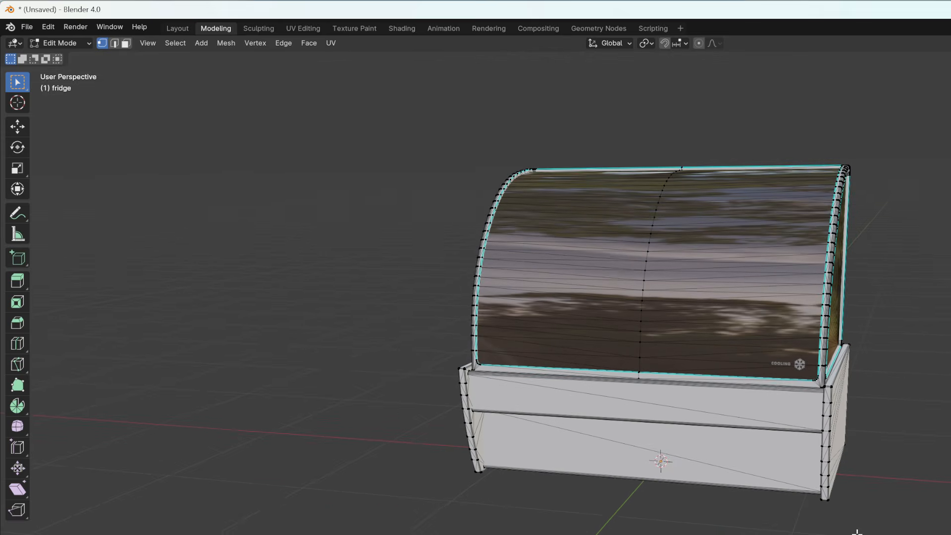
scroll(844, 390, "up", 3)
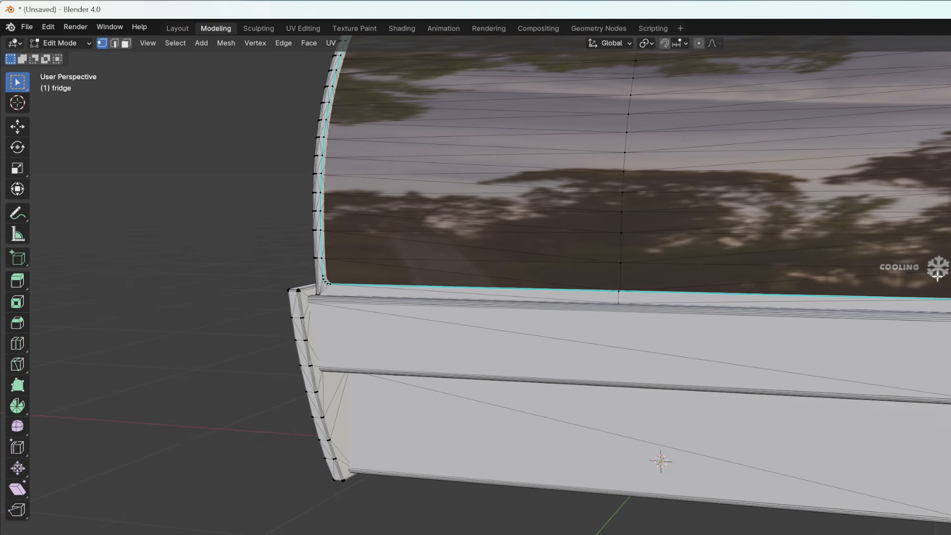
scroll(936, 276, "down", 5)
mouse_move(942, 291)
middle_mouse_down()
mouse_move(930, 280)
mouse_move(843, 308)
mouse_move(930, 290)
mouse_move(934, 276)
middle_mouse_up()
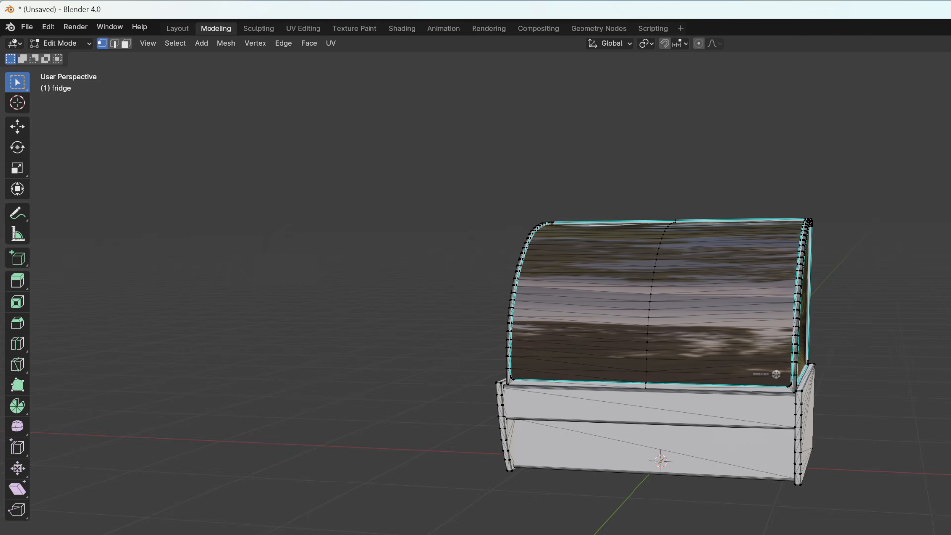
middle_click_drag(948, 463, 823, 502)
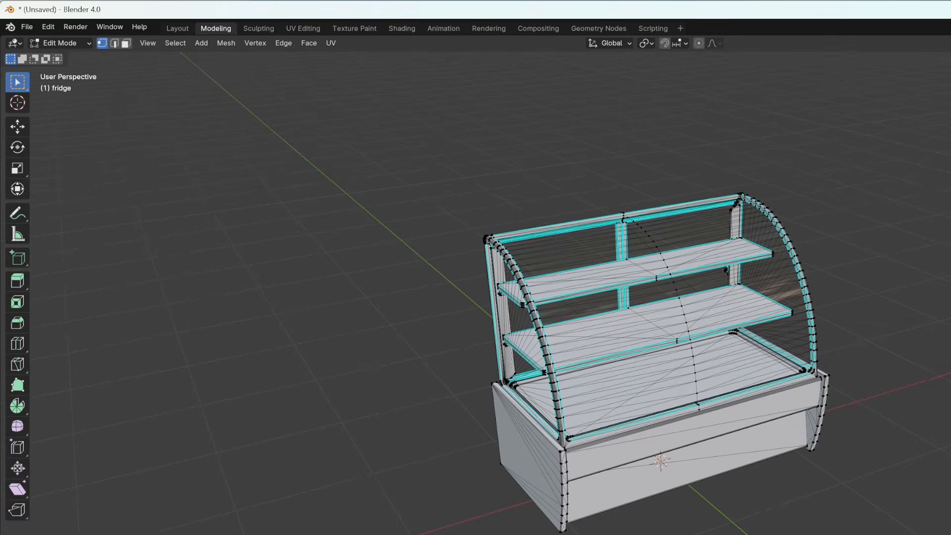
Switch the fridge to Object Mode and load Fridge_BR.png as the image texture of its body material.
left_click(88, 44)
left_click(87, 59)
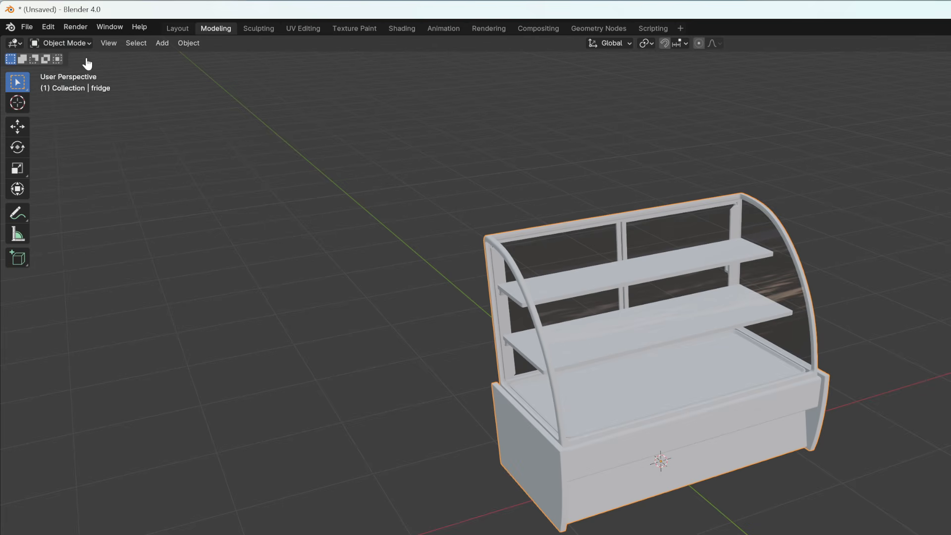
middle_click_drag(851, 316, 824, 308)
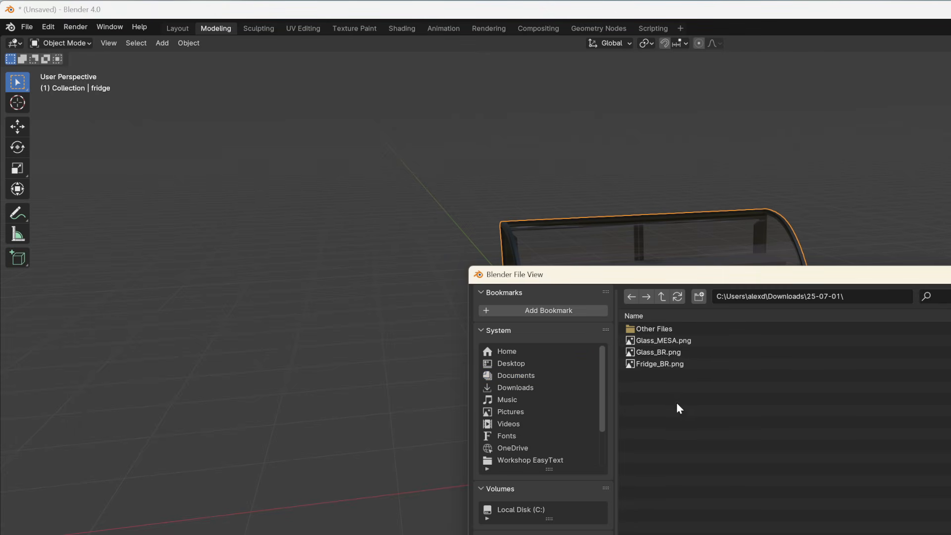
left_click(655, 364)
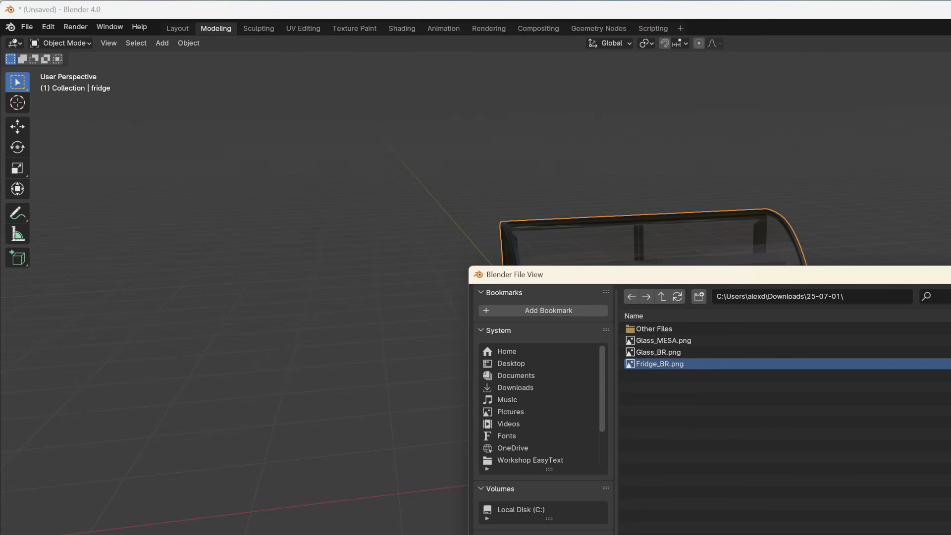
key("Return")
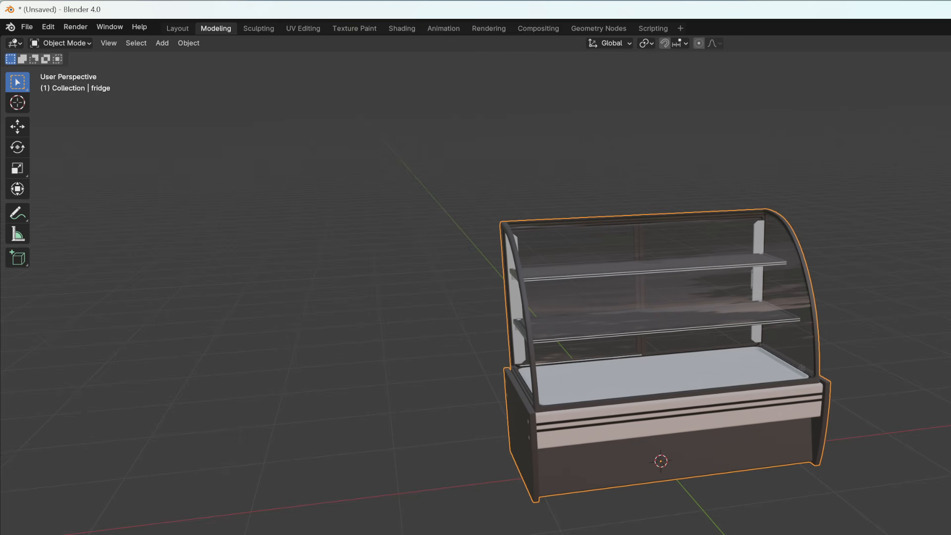
Examine the textured fridge body and transparent glass from several sides and distances.
middle_click_drag(948, 456, 940, 435)
scroll(611, 450, "down", 4)
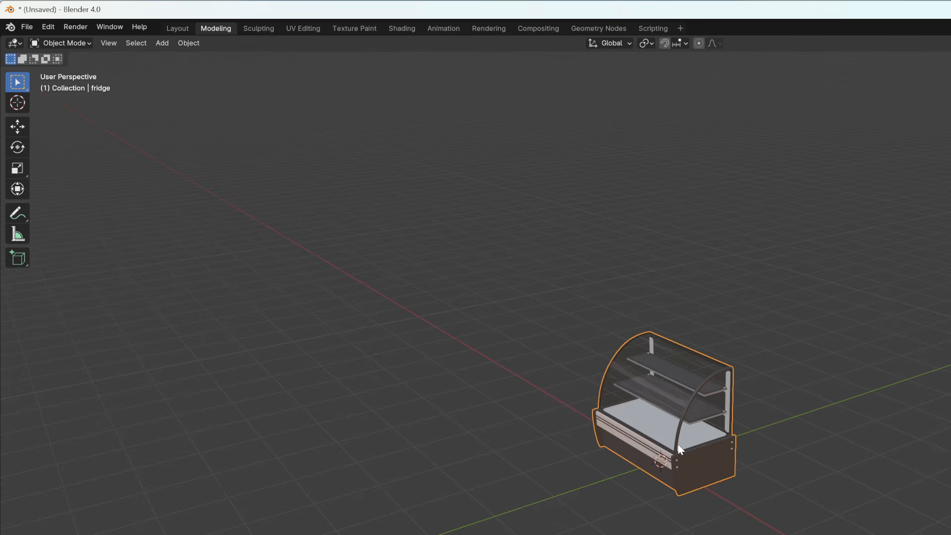
scroll(676, 443, "up", 5)
scroll(668, 461, "down", 4)
middle_click_drag(669, 461, 632, 516)
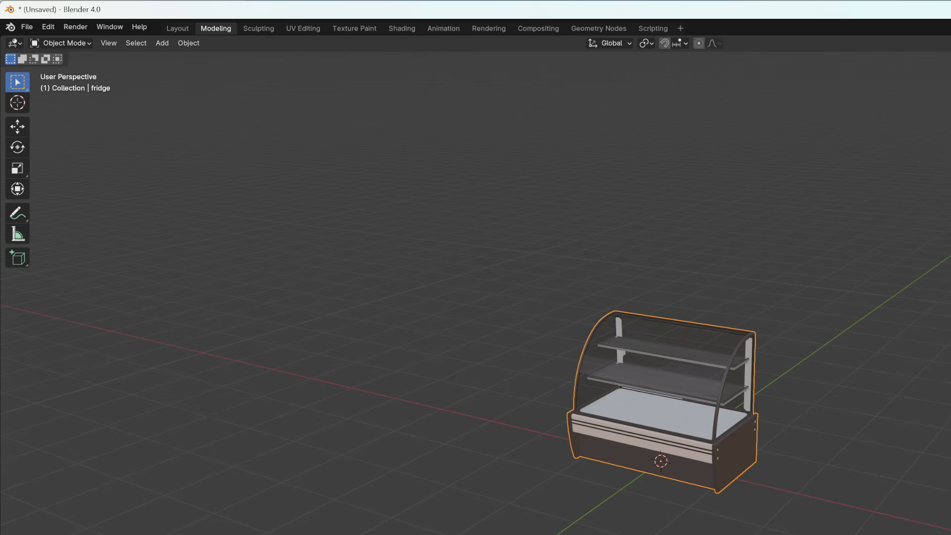
Delete the textured fridge and add a cube mesh in its place.
key("Delete")
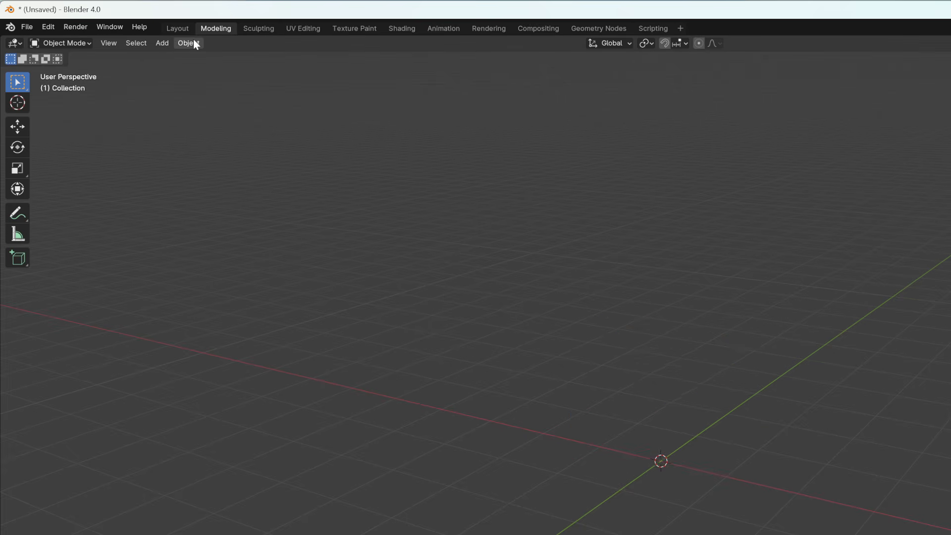
left_click(160, 45)
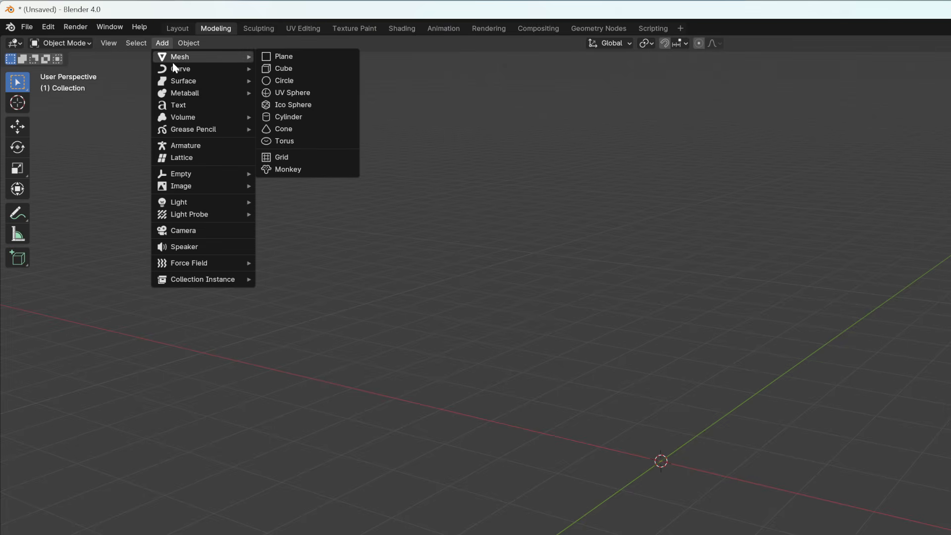
mouse_move(189, 57)
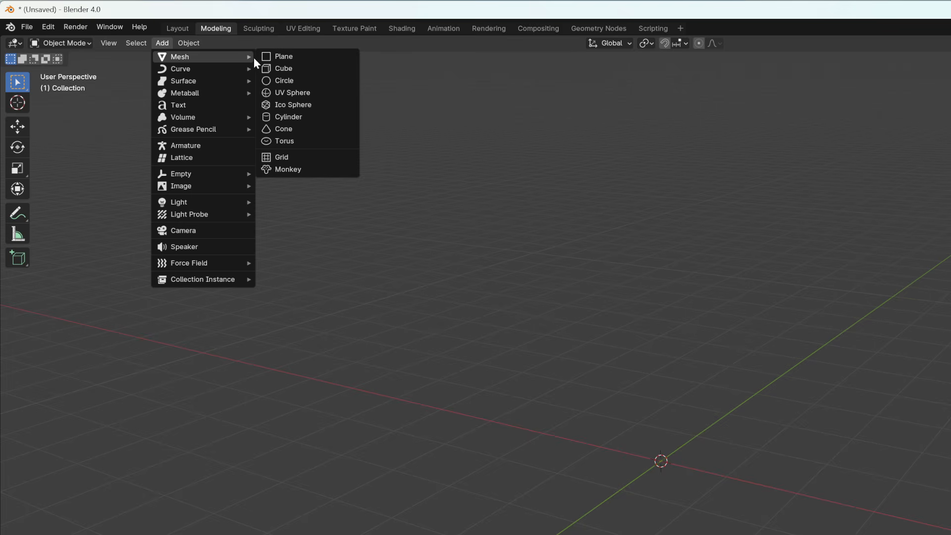
left_click(284, 72)
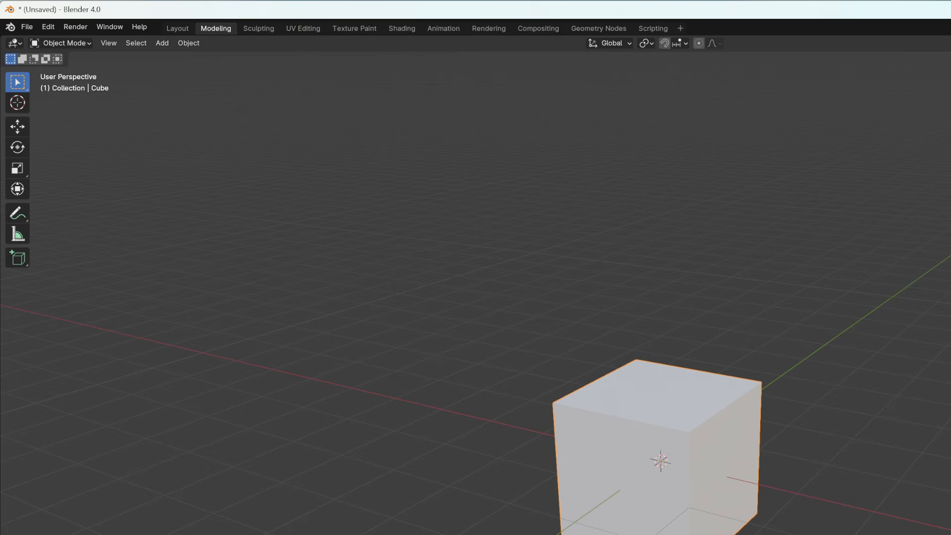
Move and enlarge the Blender window so the outliner and material properties fit on screen beside the viewport.
left_click_drag(765, 6, 2, 10)
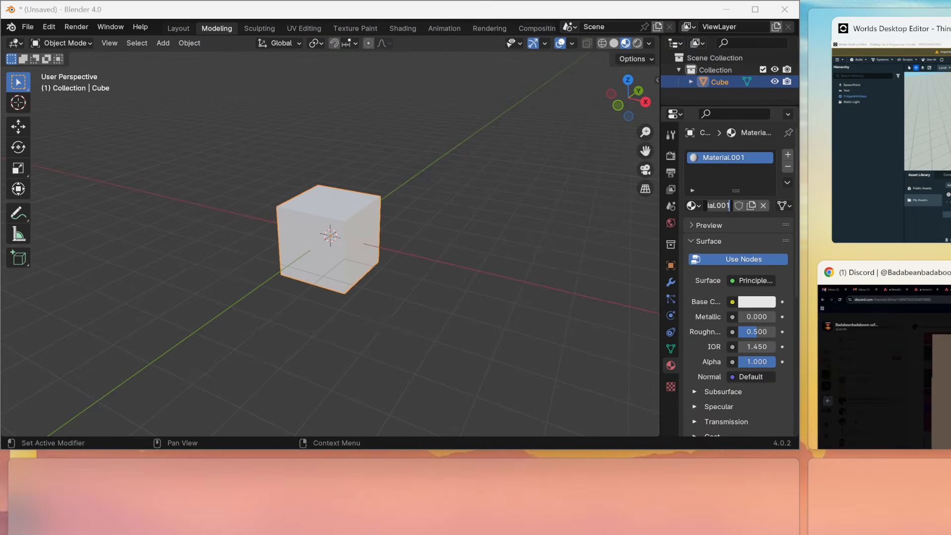
left_click(390, 134)
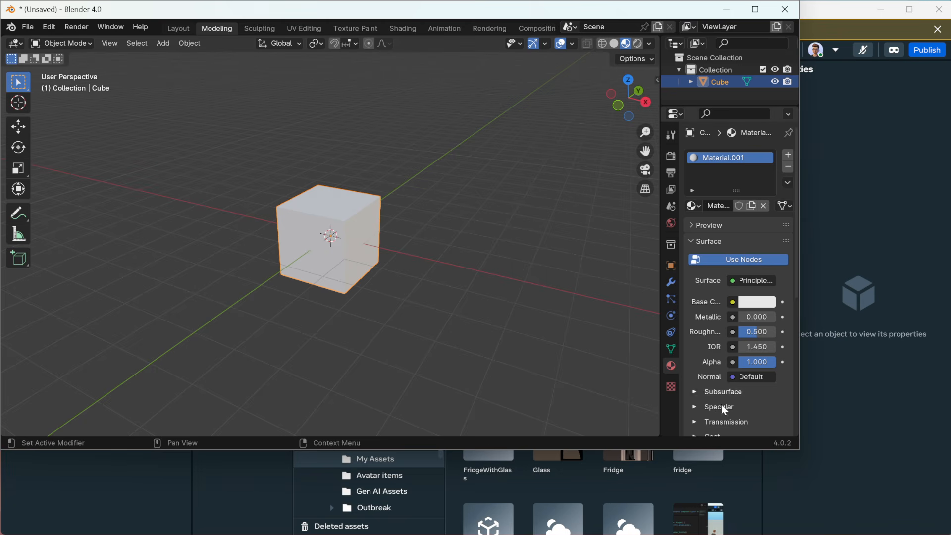
left_click_drag(796, 452, 950, 533)
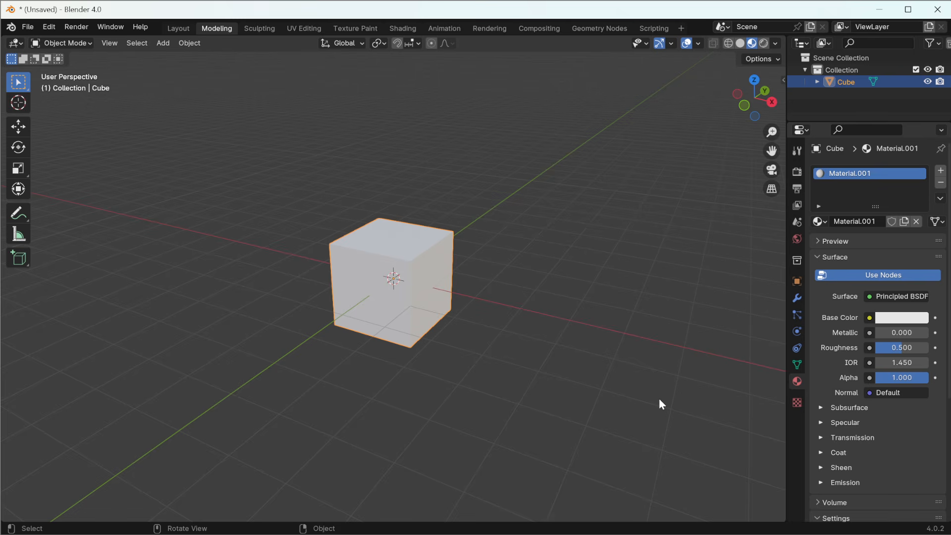
Undo the cube addition and fridge deletion, and review the fridge's Glass_Transparent and Fridge materials.
key("ctrl+z")
key("ctrl+z")
key("ctrl+z")
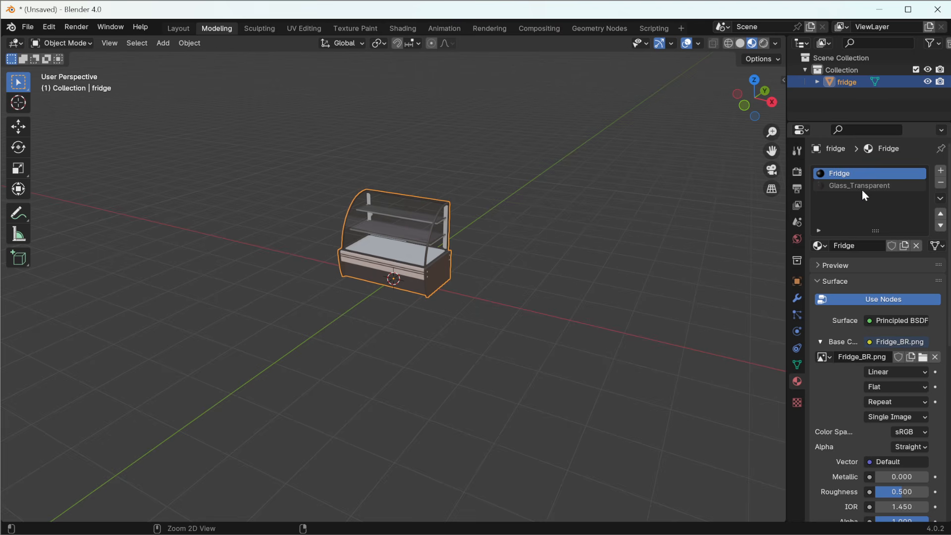
left_click(862, 188)
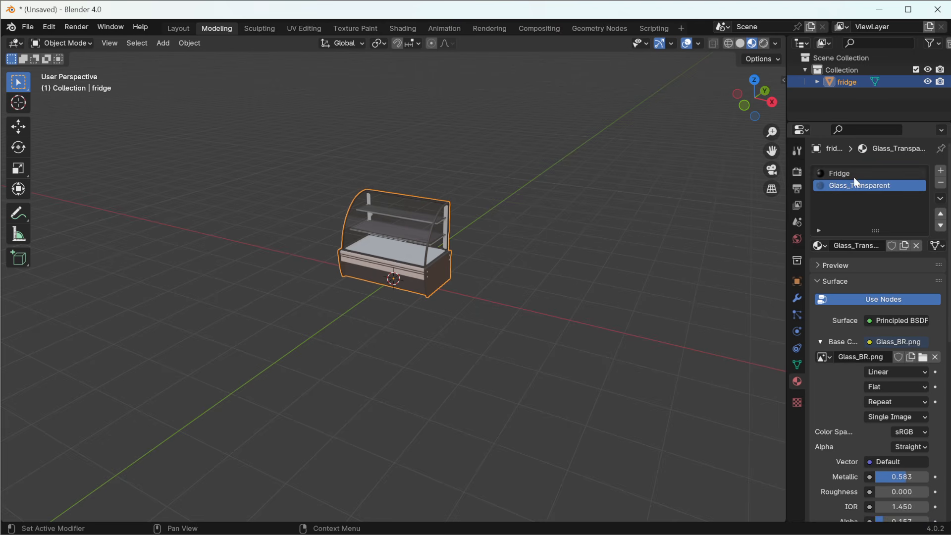
left_click(857, 173)
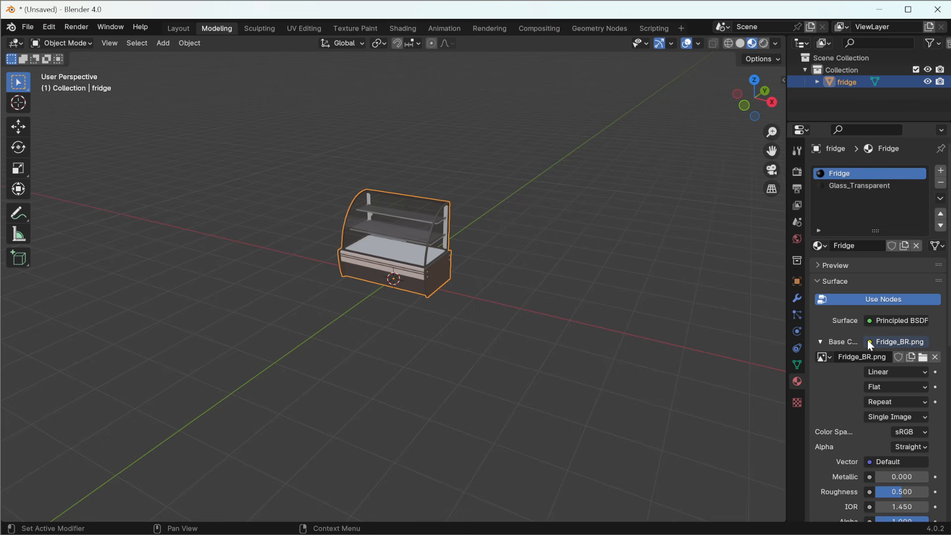
Undo the body and glass texture assignments on the fridge and return it to Object Mode.
key("ctrl+z")
key("ctrl+z")
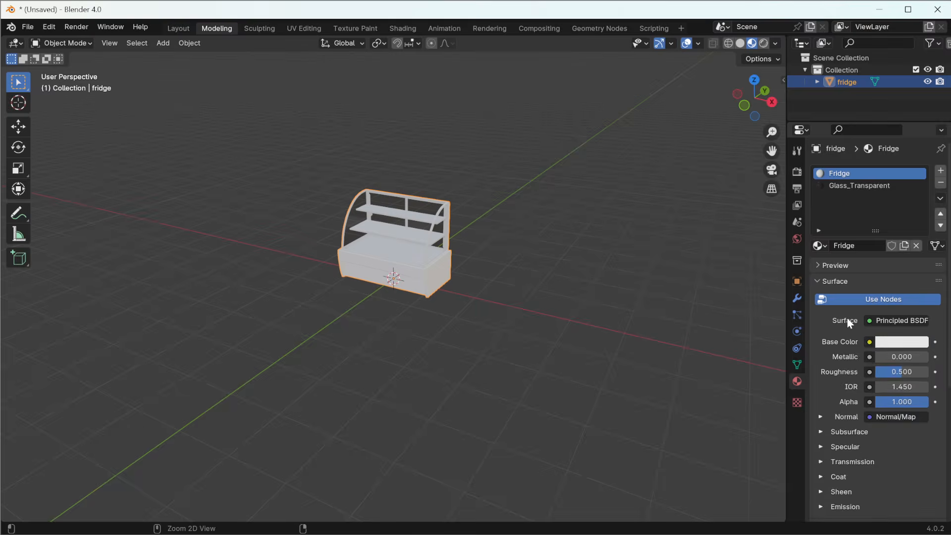
key("ctrl+z")
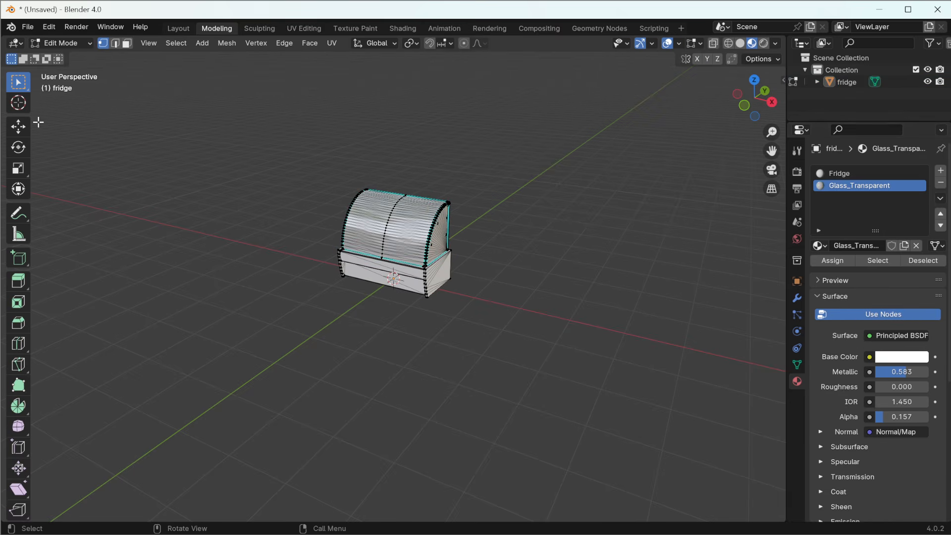
left_click(80, 45)
left_click(74, 56)
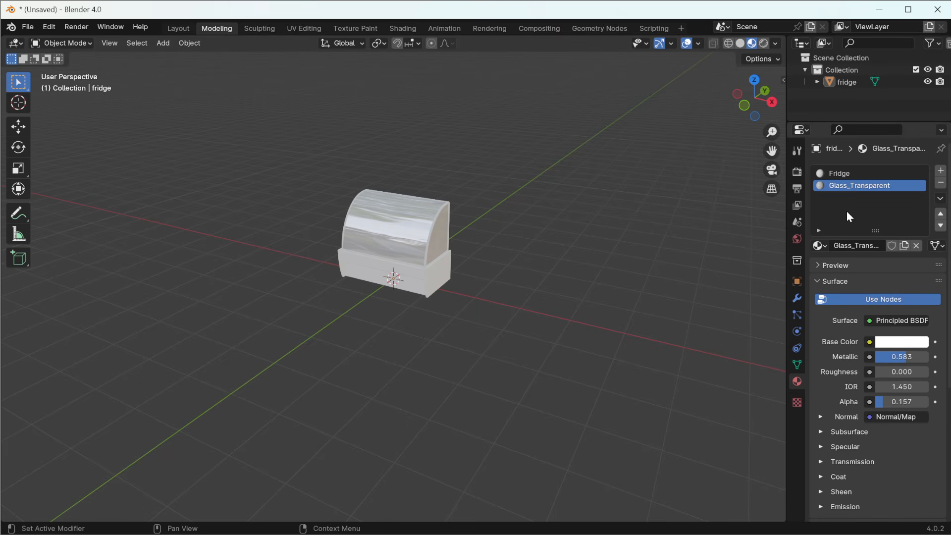
Load Glass_BR.png from the 25-07-01 folder as an image texture for the Glass_Transparent material's base color.
left_click(869, 342)
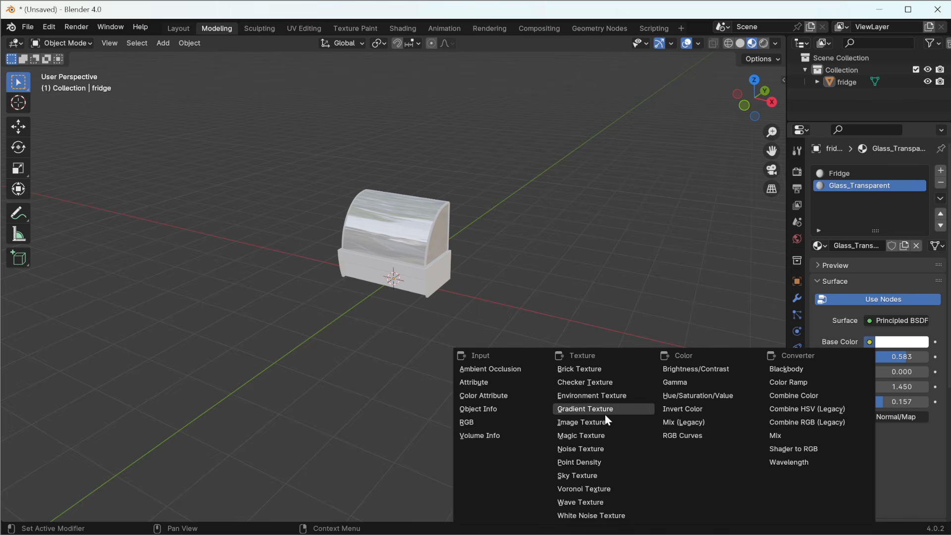
left_click(594, 421)
left_click(902, 356)
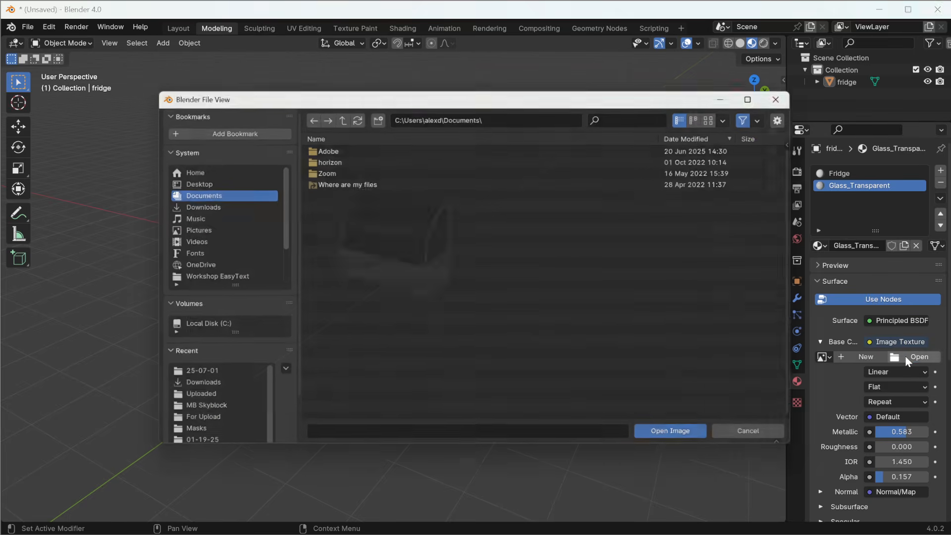
left_click(206, 377)
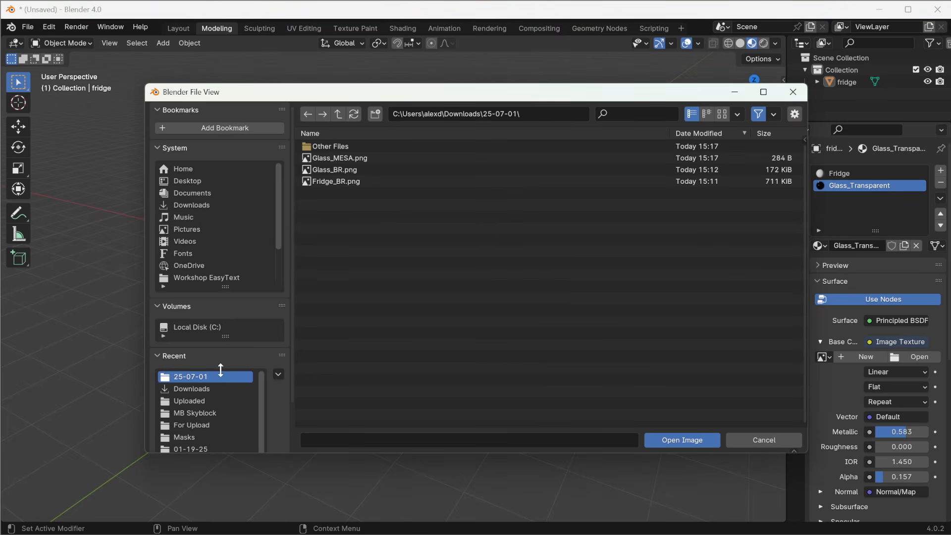
left_click(335, 169)
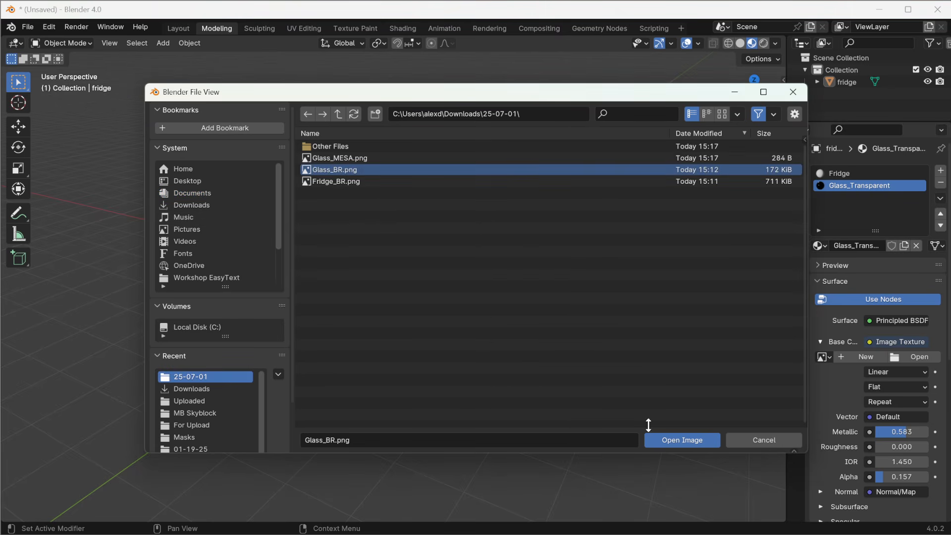
left_click(690, 439)
Set the blend mode of the Glass_Transparent material to Alpha Blend.
scroll(816, 380, "down", 5)
scroll(815, 381, "down", 5)
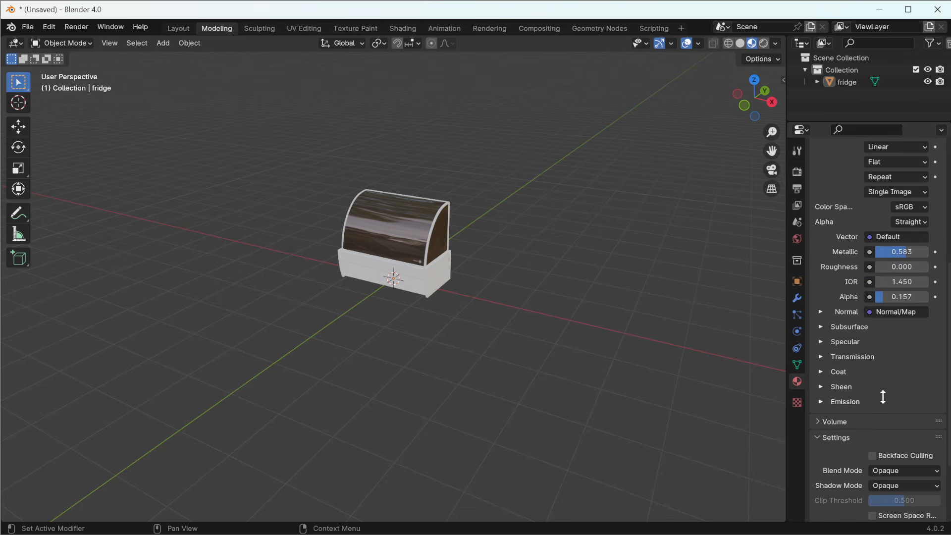
scroll(884, 396, "down", 3)
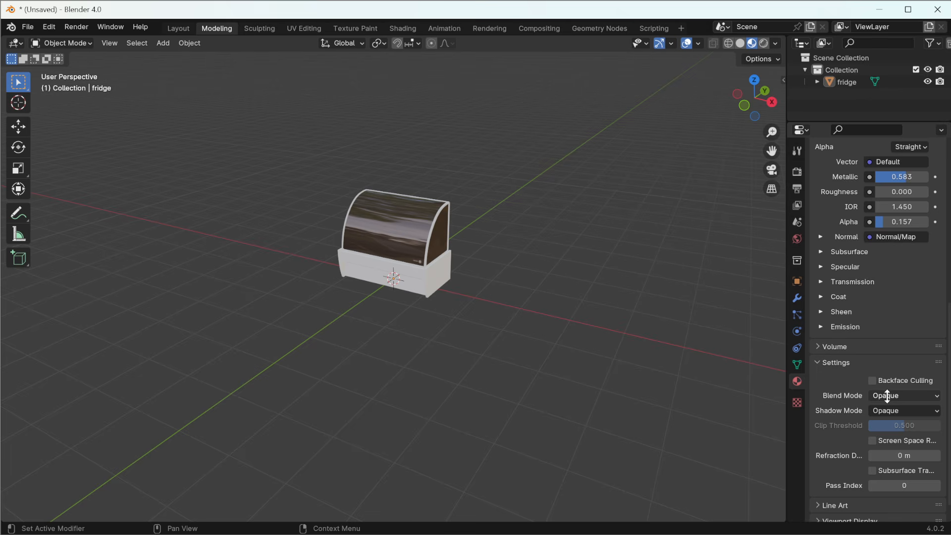
left_click(887, 395)
left_click(880, 449)
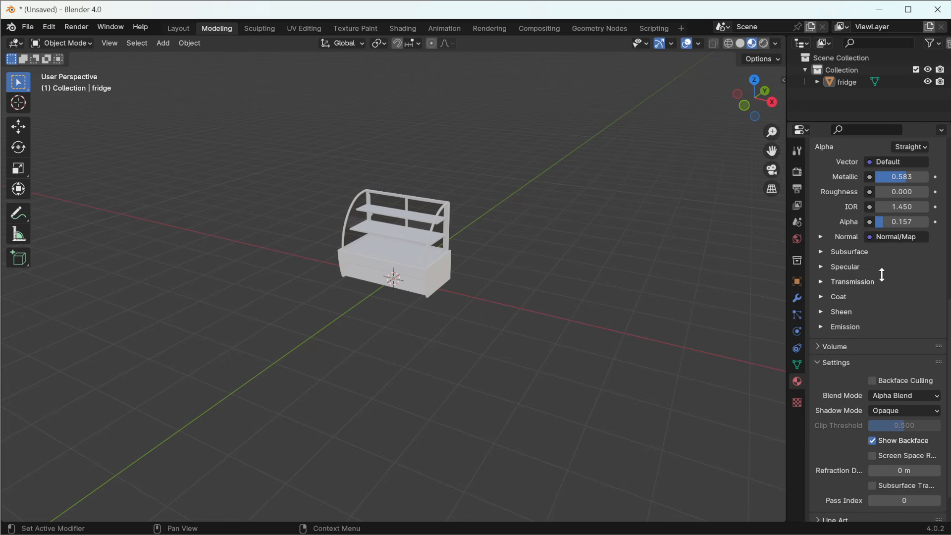
Load Fridge_BR.png from the 25-07-01 folder as an image texture for the Fridge material's base color.
scroll(838, 365, "up", 15)
left_click(837, 149)
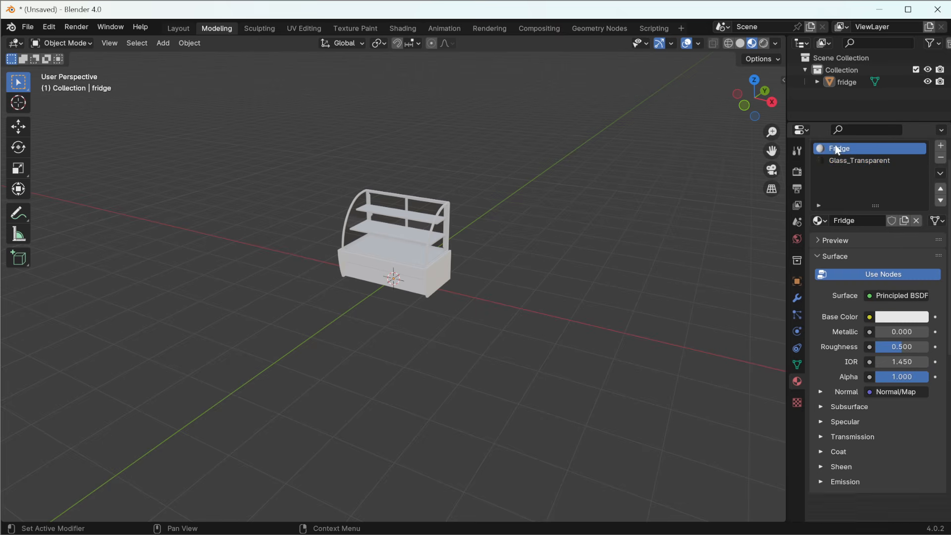
left_click(869, 317)
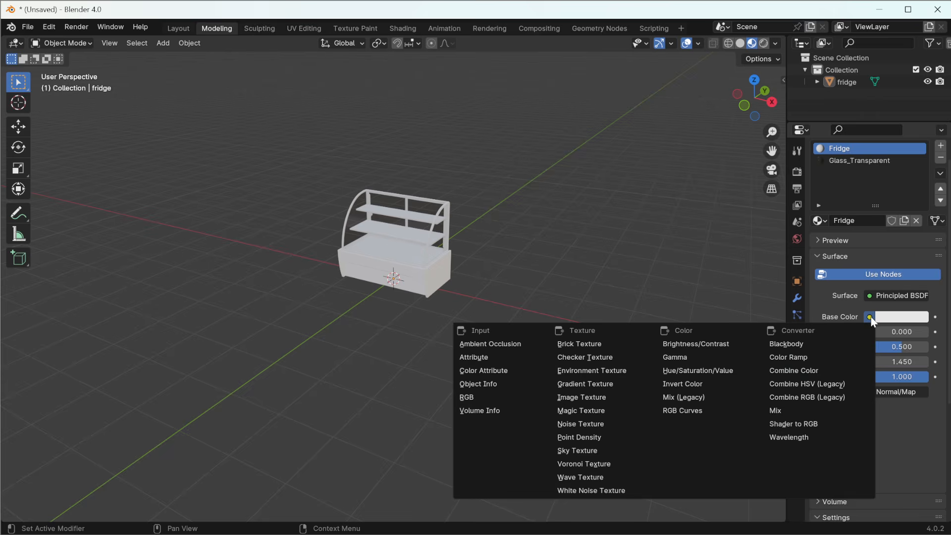
left_click(612, 399)
left_click(906, 332)
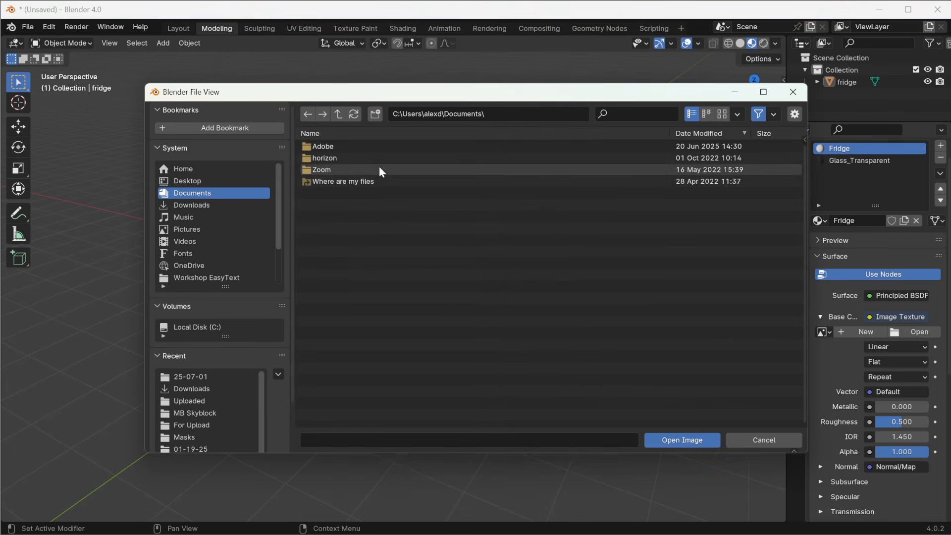
left_click(204, 377)
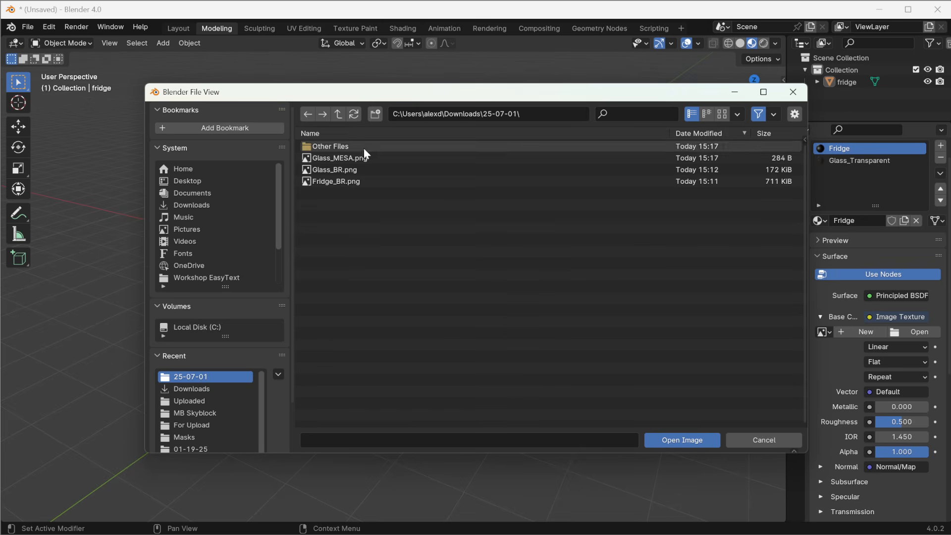
left_click(329, 181)
left_click(658, 441)
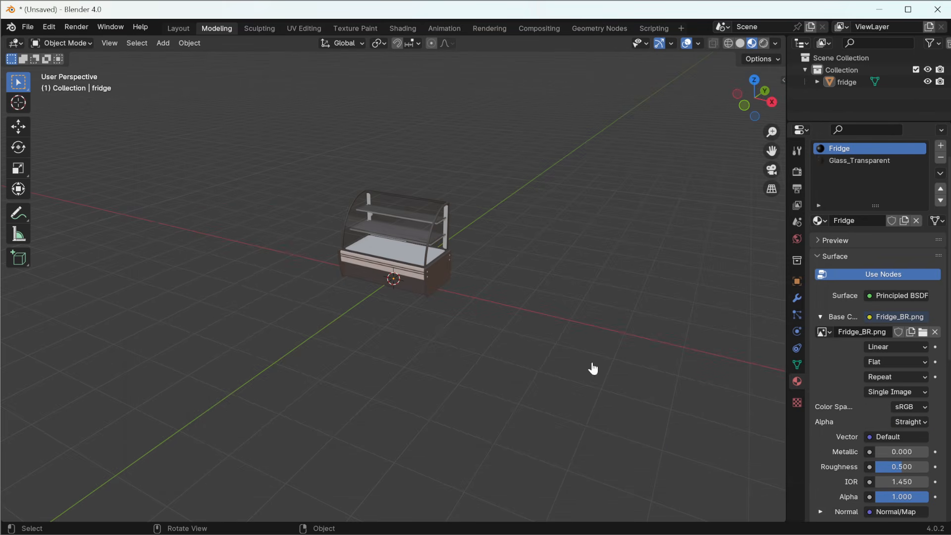
Examine the textured fridge up close and compare its Fridge and Glass_Transparent materials.
middle_click_drag(535, 320, 314, 299)
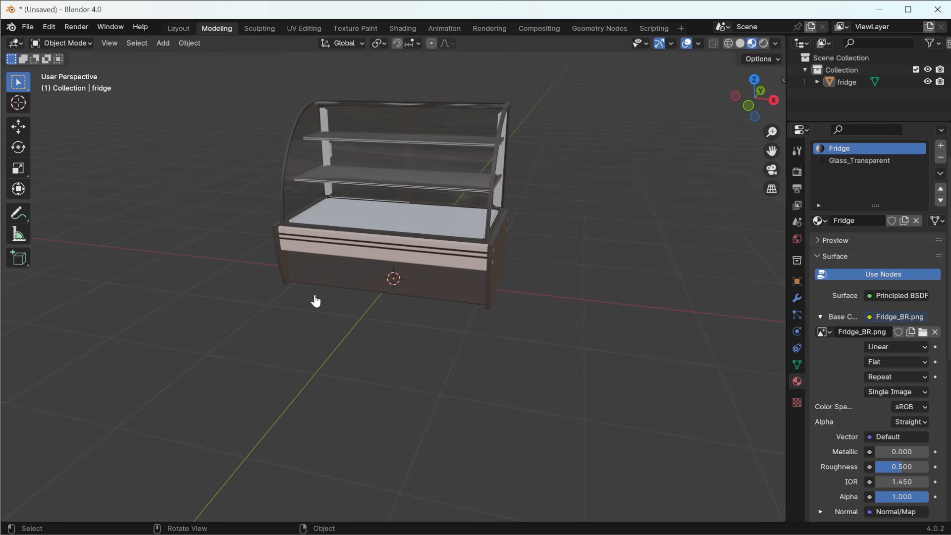
left_click(856, 161)
left_click(848, 148)
left_click(855, 161)
left_click(847, 149)
right_click(847, 149)
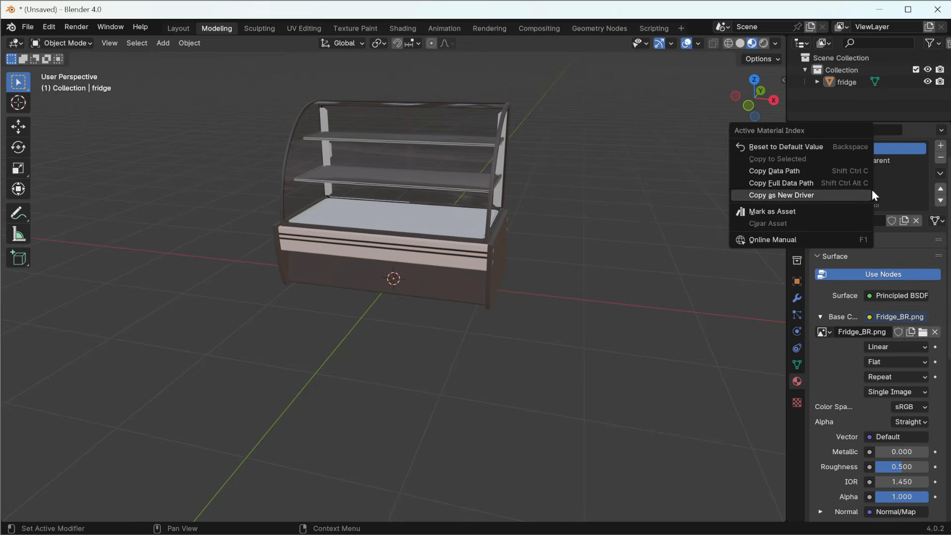
left_click(841, 69)
Delete the fridge together with its hierarchy and add a cube mesh to the empty scene.
right_click(841, 80)
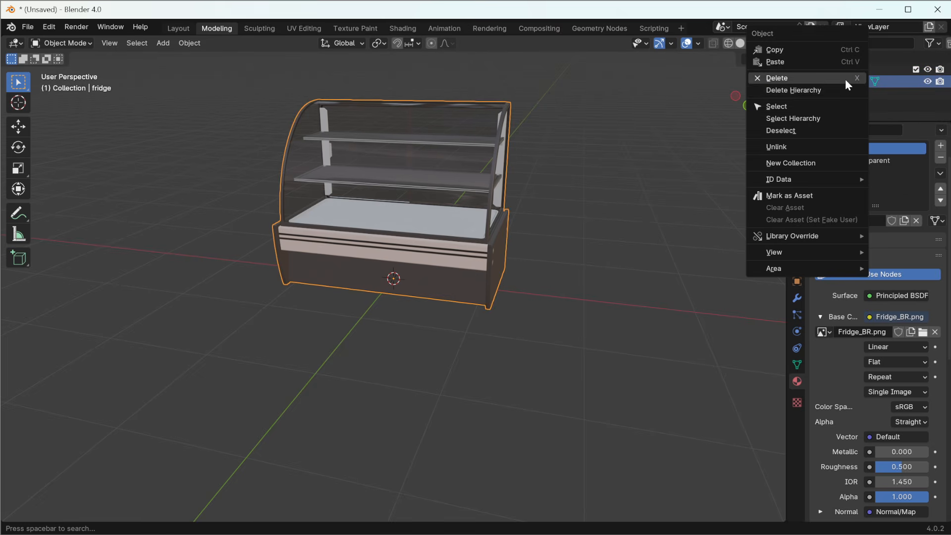
left_click(798, 92)
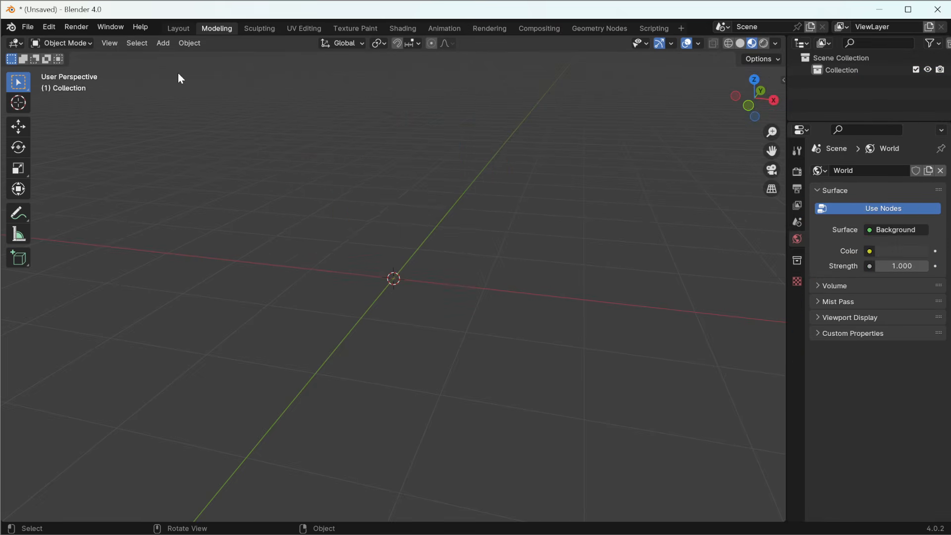
left_click(162, 44)
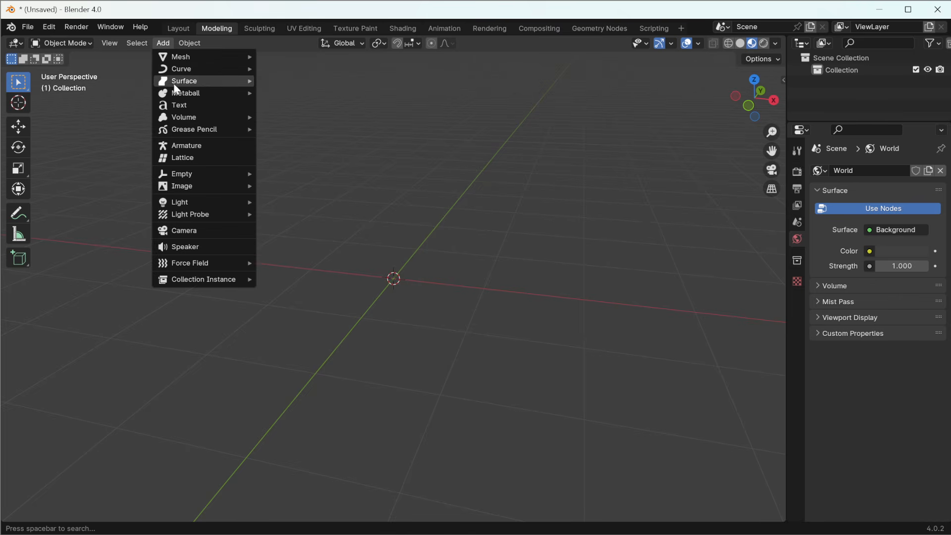
mouse_move(198, 57)
left_click(281, 69)
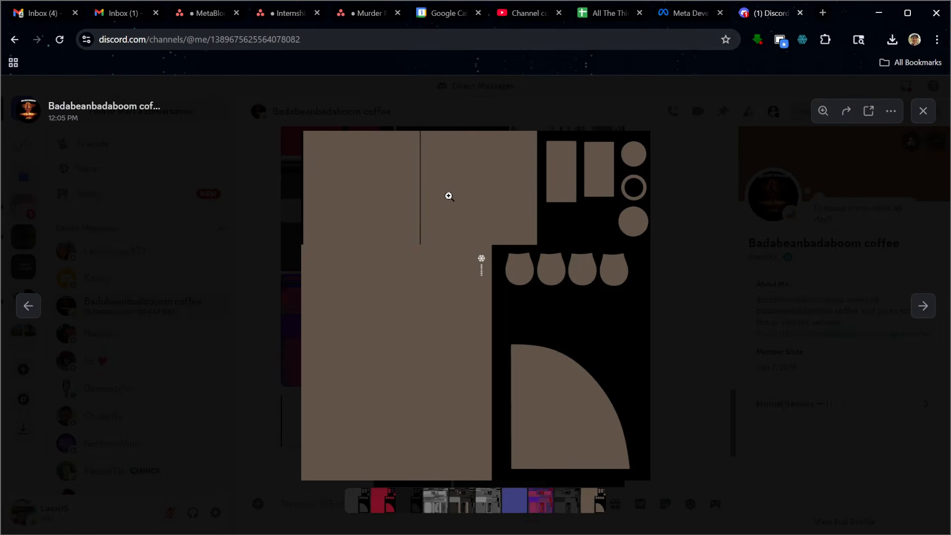
Examine the Image Importing Cheat Sheet in the Meta Horizon documentation for the unlit, unlit blend and metal naming rules.
left_click(659, 13)
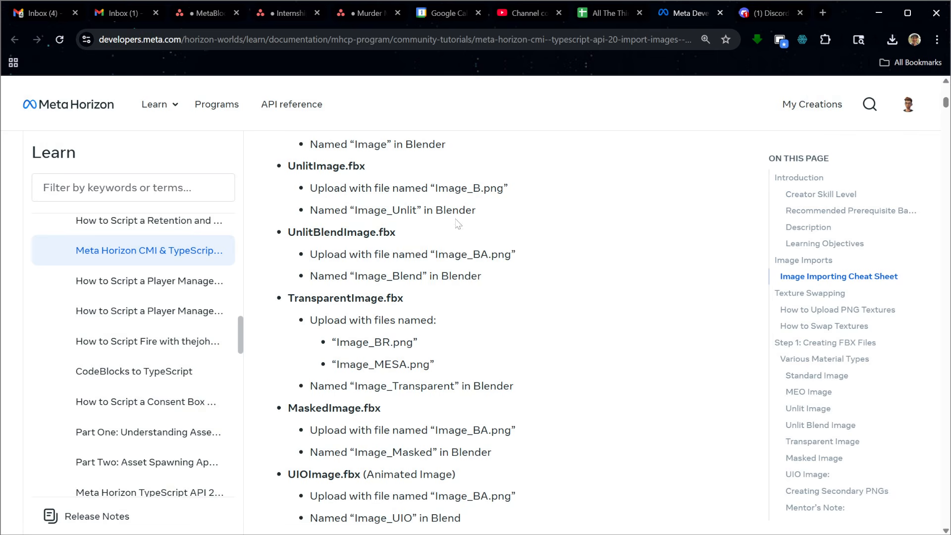
scroll(345, 207, "up", 5)
scroll(345, 207, "down", 3)
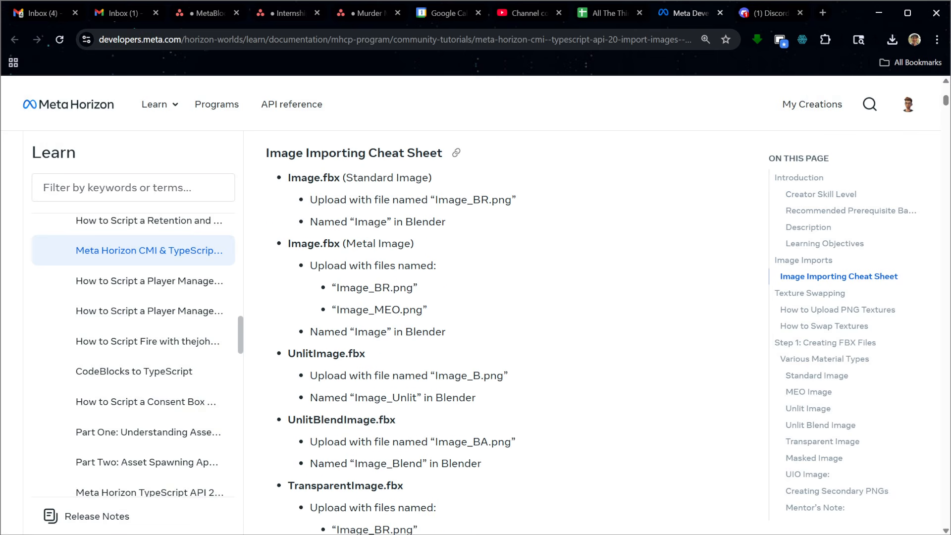
double_click(317, 291)
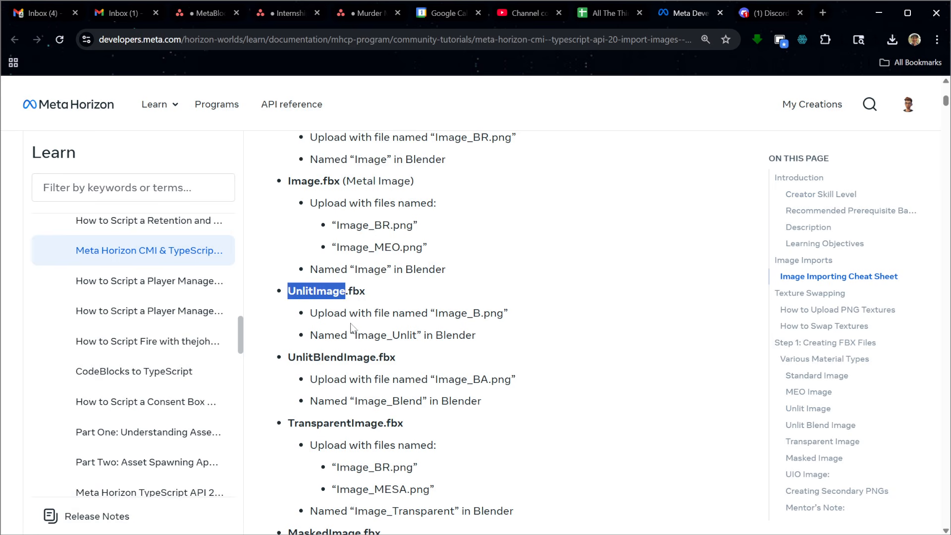
double_click(339, 357)
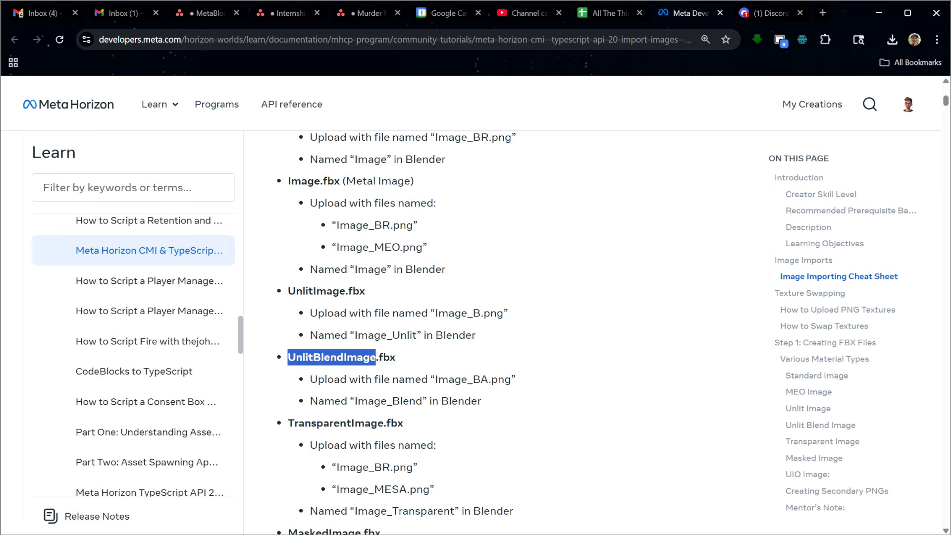
double_click(328, 292)
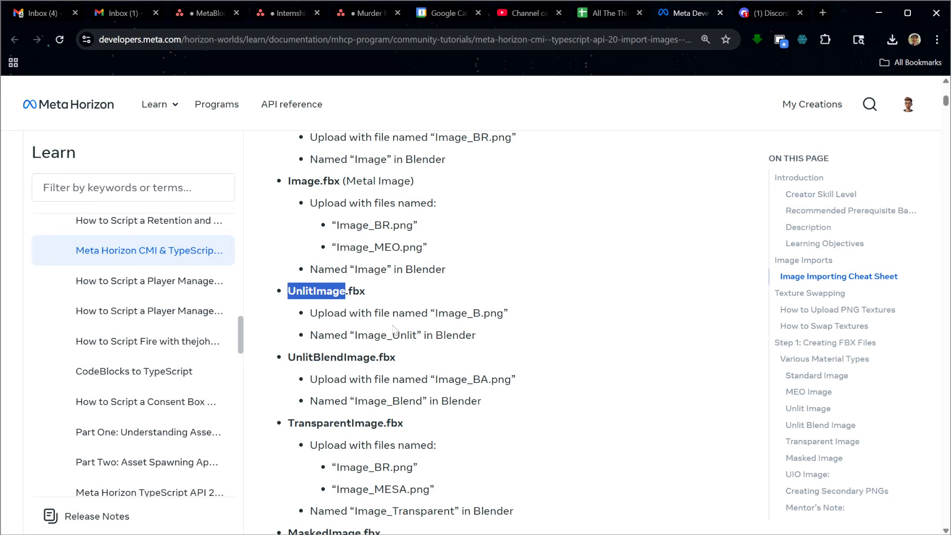
double_click(367, 247)
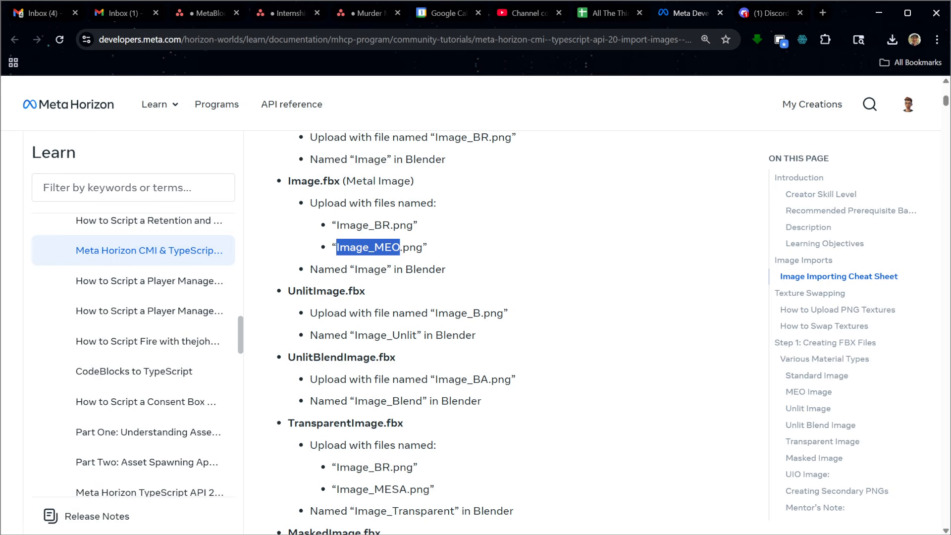
double_click(396, 335)
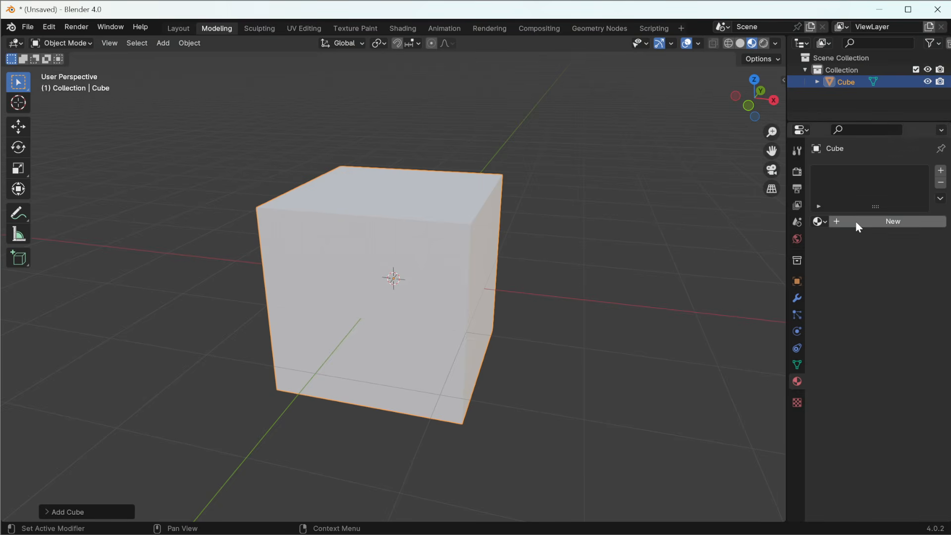
Create a new material on the cube and name it Texture_Unlit.
left_click(854, 220)
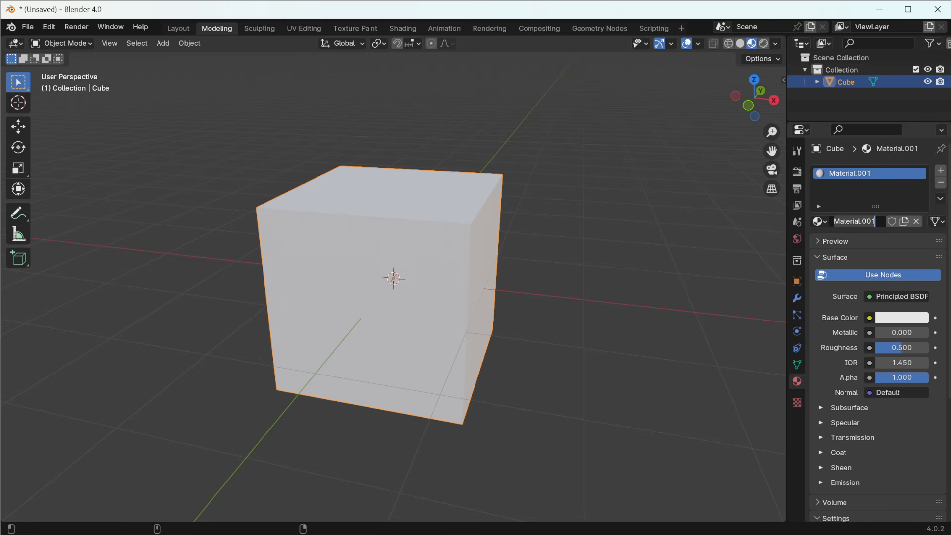
type("Col")
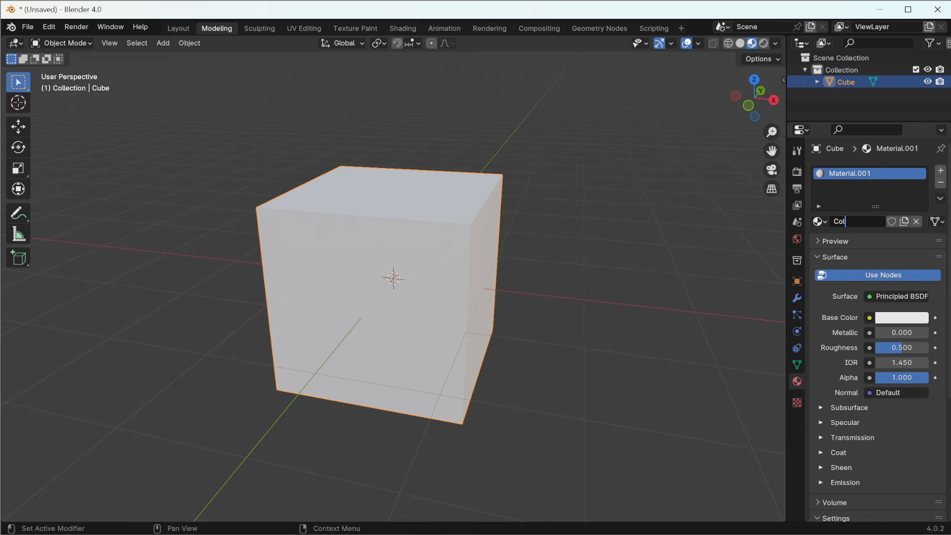
key("BackSpace")
key("BackSpace")
type("Texture_U")
key("Return")
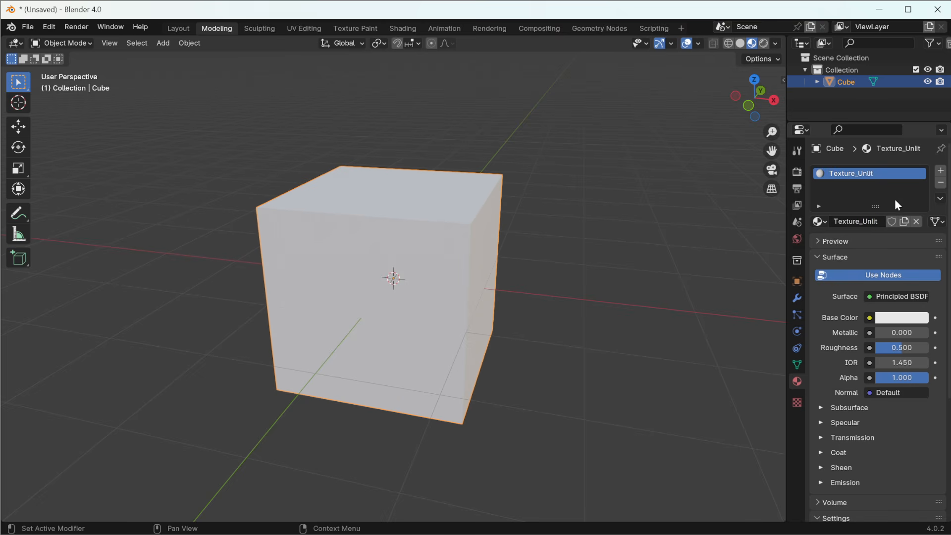
Export the cube in FBX format to the 25-07-01 folder as LightUnlit.fbx.
left_click(28, 27)
mouse_move(72, 210)
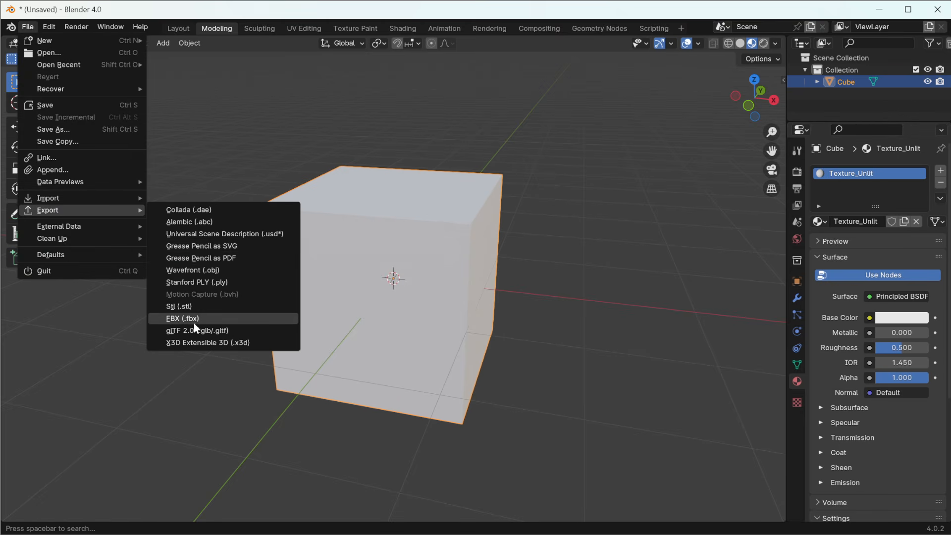
left_click(193, 321)
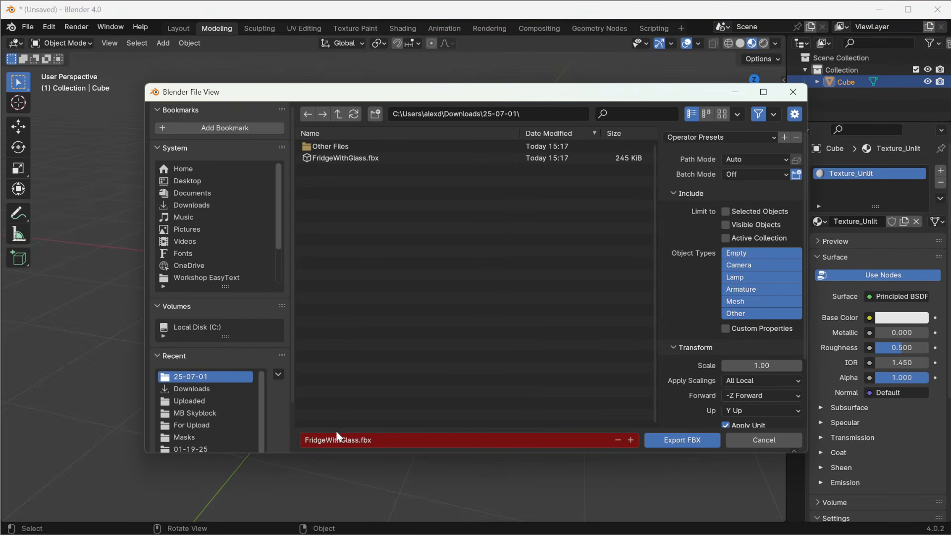
left_click(338, 438)
left_click(305, 440)
left_click_drag(313, 440, 351, 439)
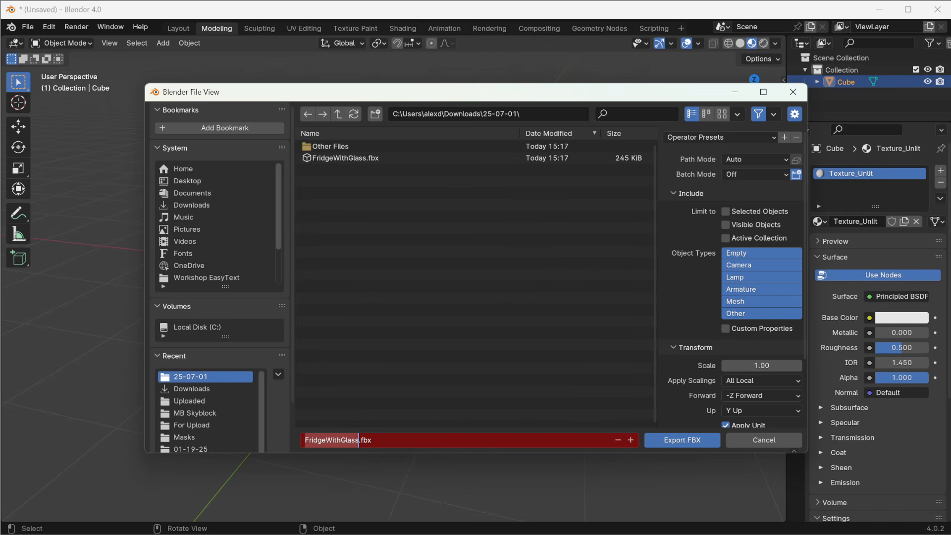
type("LightUnlit")
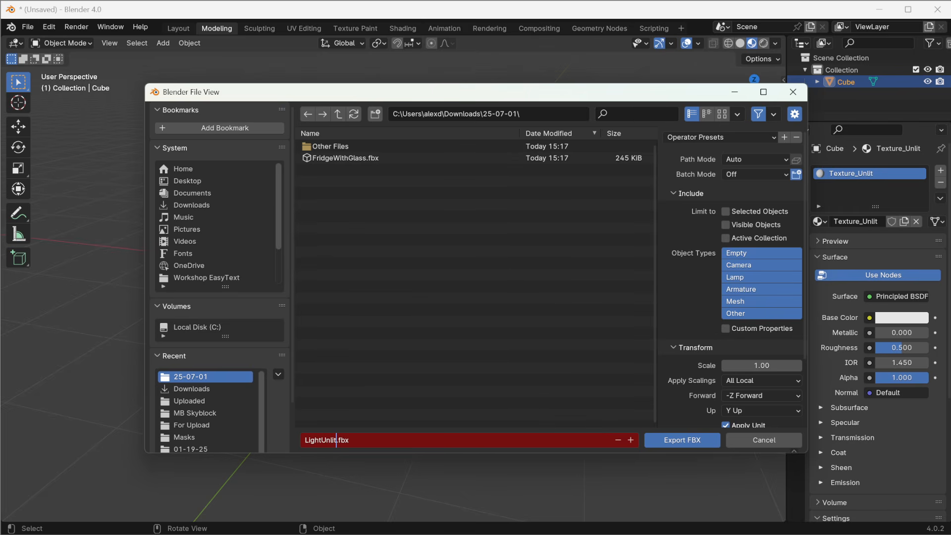
left_click(684, 445)
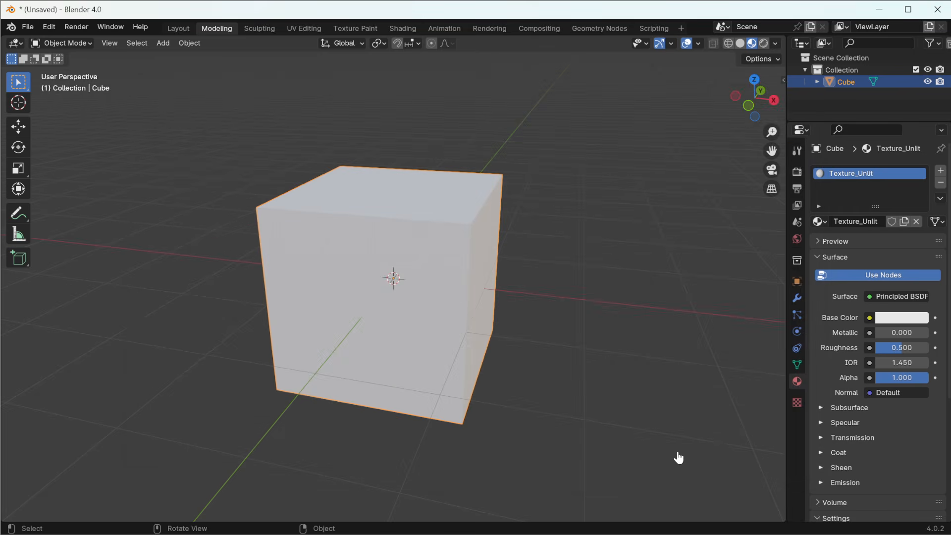
Close Blender without saving the changes and switch to the Worlds Desktop Editor.
left_click(937, 14)
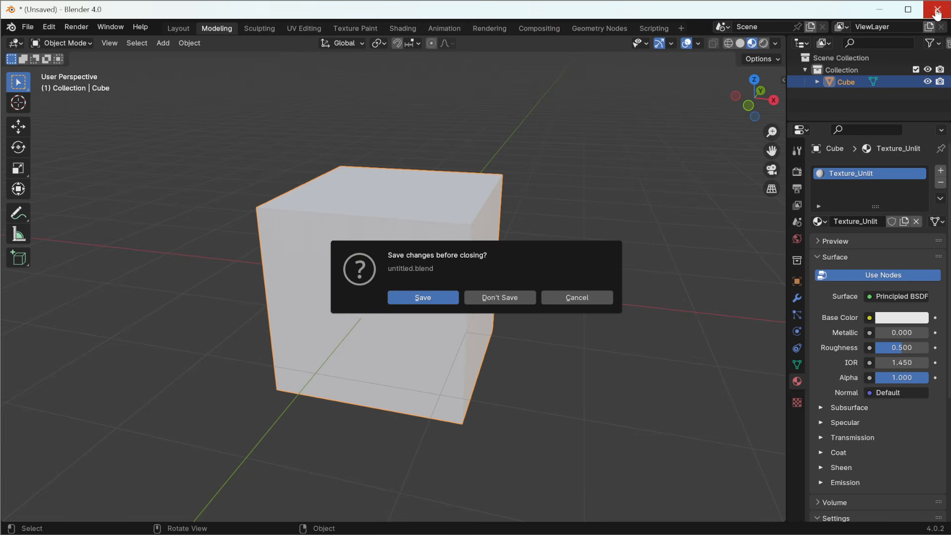
left_click(510, 302)
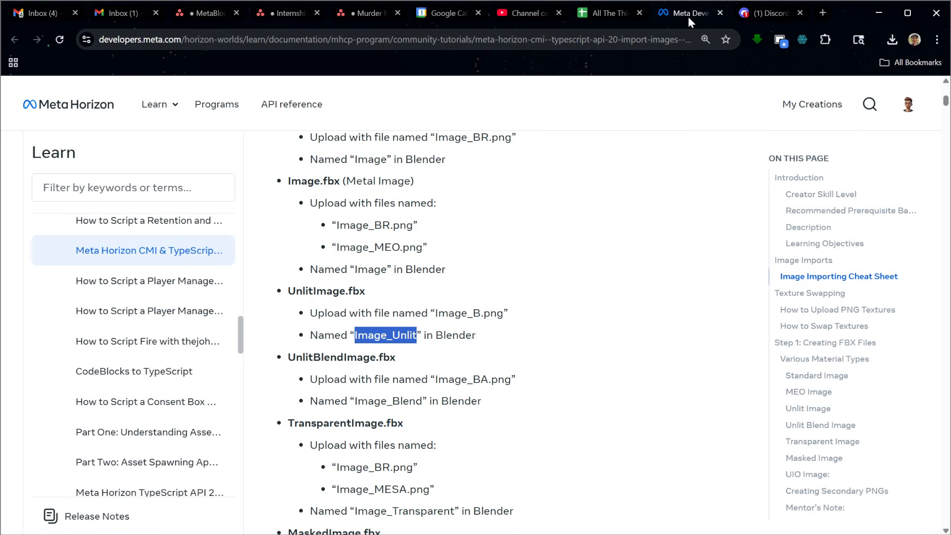
left_click(879, 13)
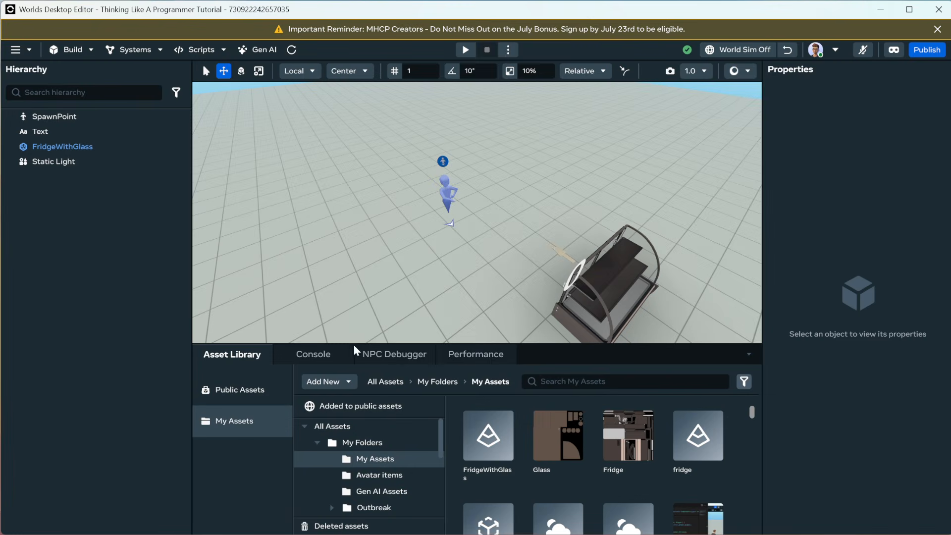
Import the LightUnlit model from the 25-07-01 folder into My Assets and place it in the world beside the fridge.
left_click(331, 384)
left_click(334, 415)
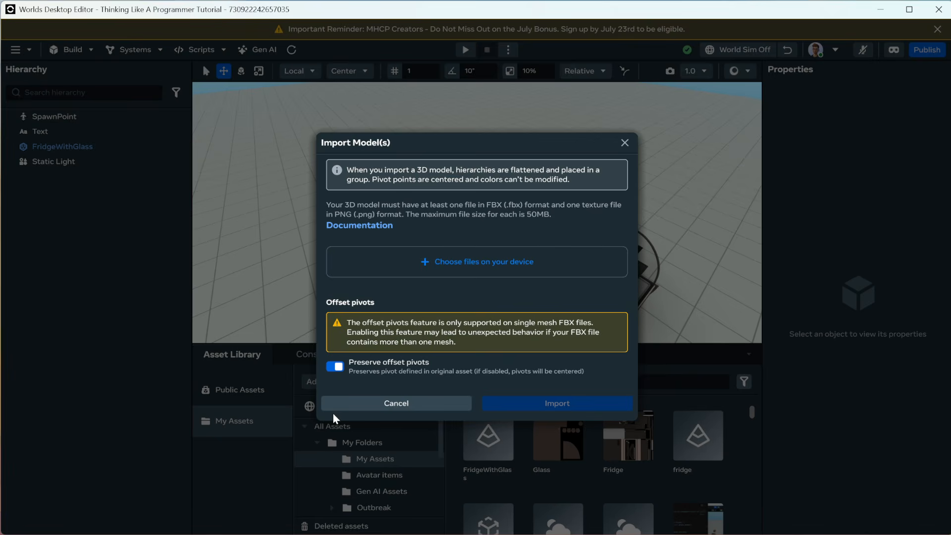
left_click(460, 288)
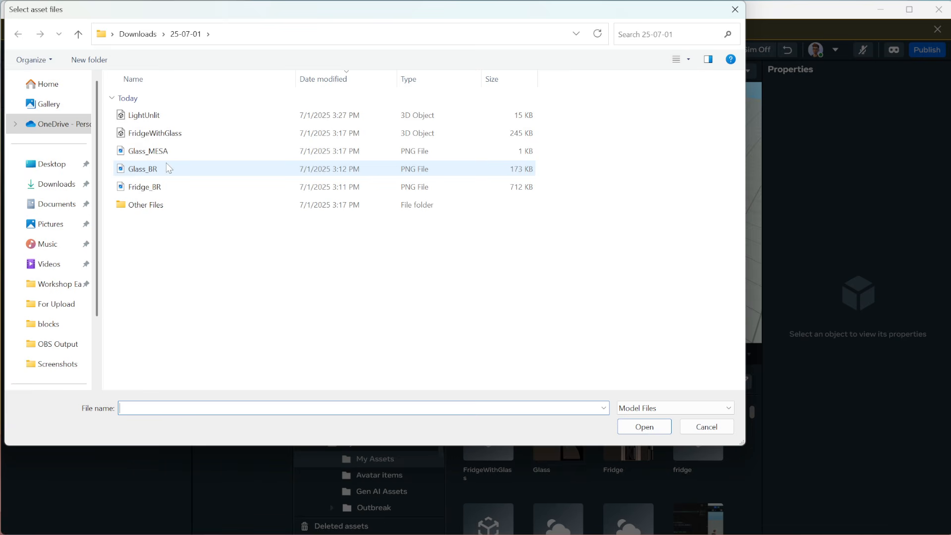
left_click(161, 114)
left_click(636, 425)
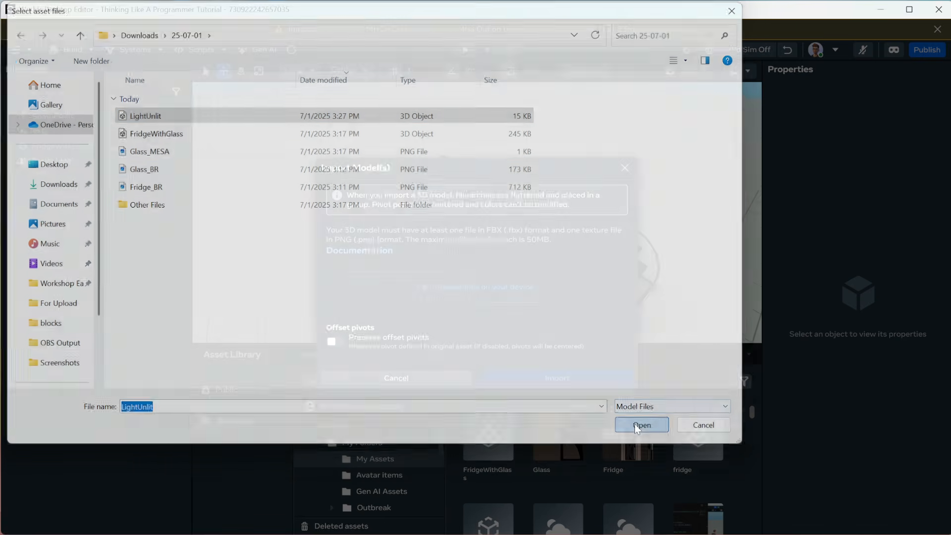
left_click(599, 391)
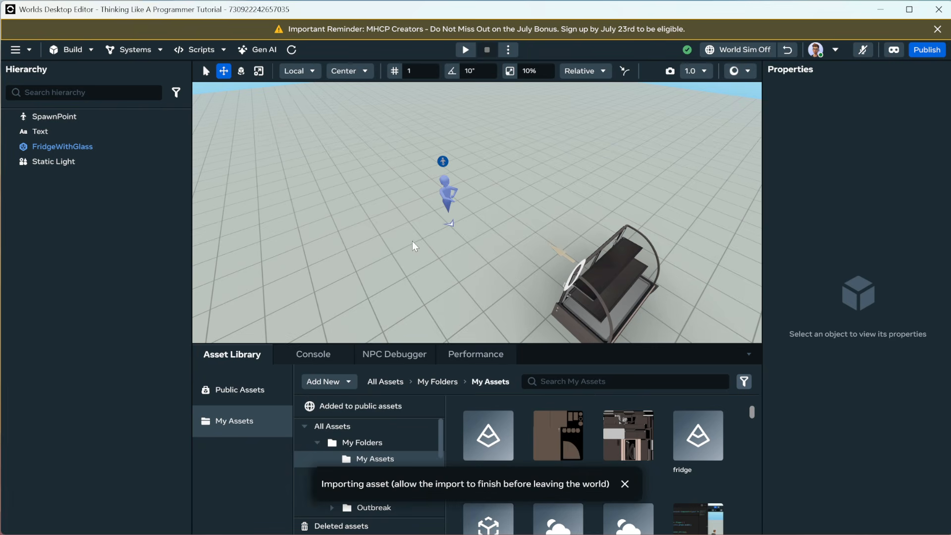
middle_click_drag(412, 269, 440, 258)
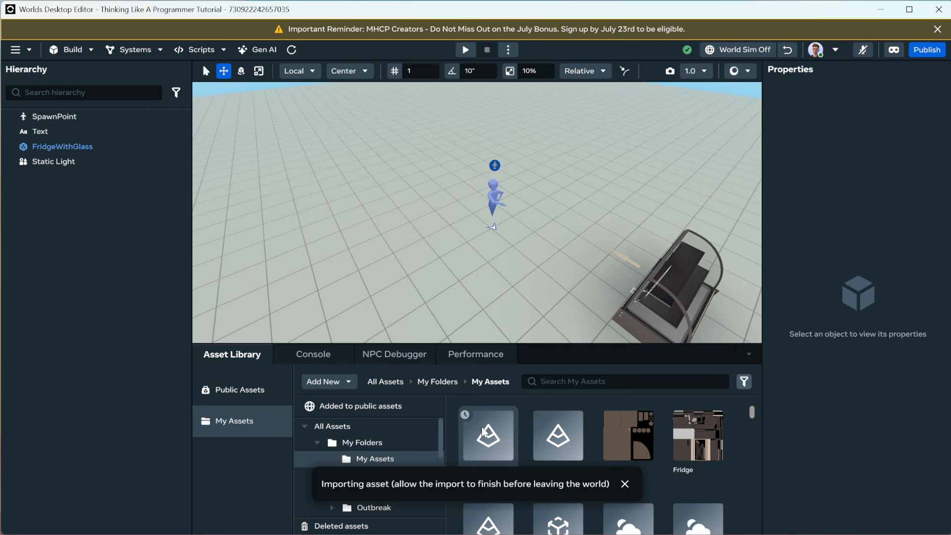
left_click_drag(483, 416, 582, 268)
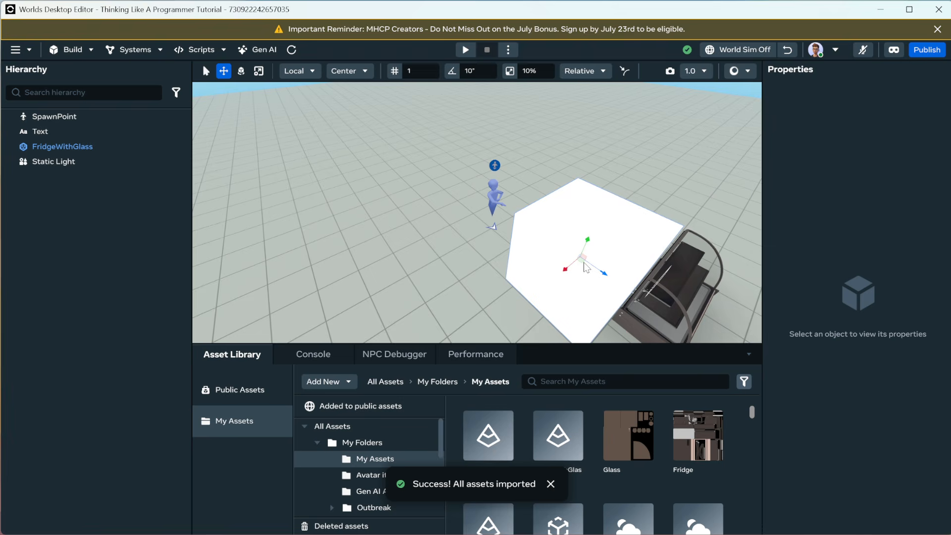
Examine the placed LightUnlit cube from several angles and distances, comparing its shading with the fridge beside it.
middle_click_drag(588, 282, 489, 240)
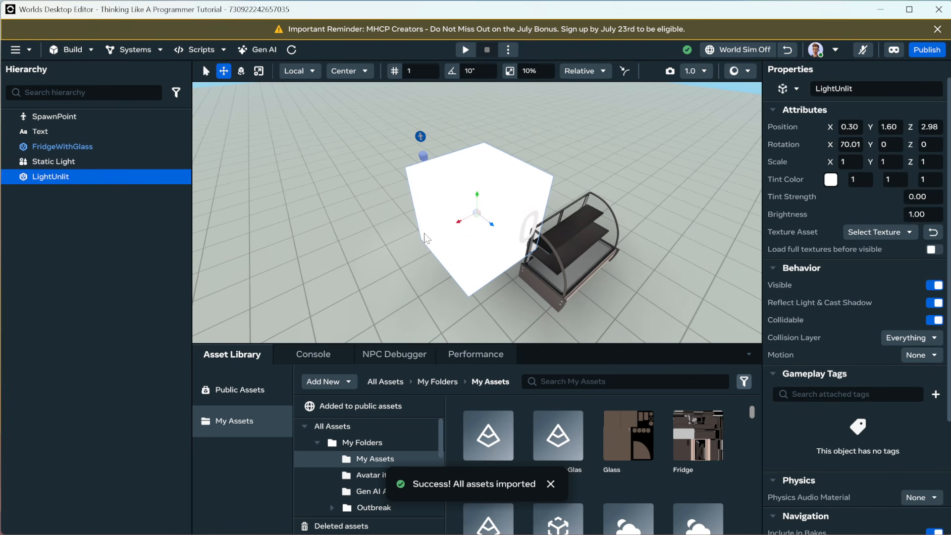
middle_click_drag(404, 231, 500, 218)
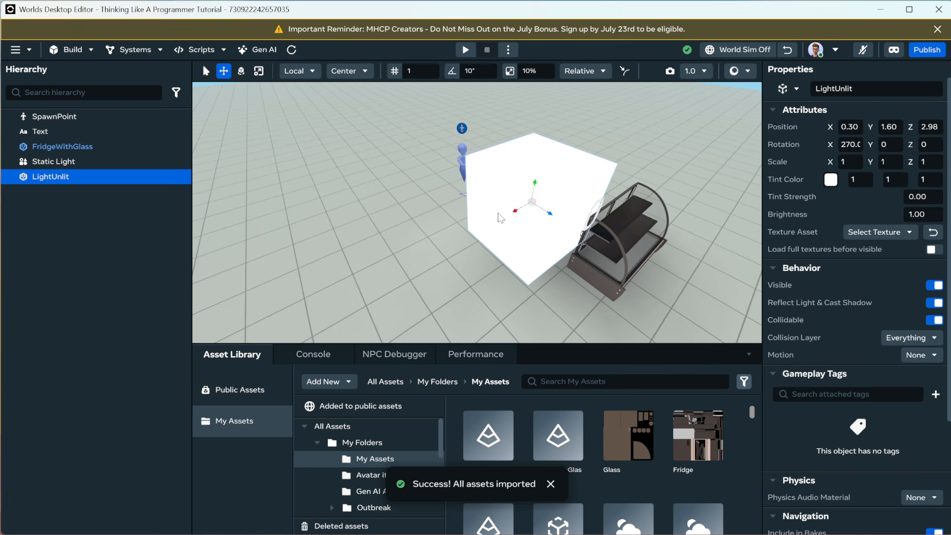
key("f")
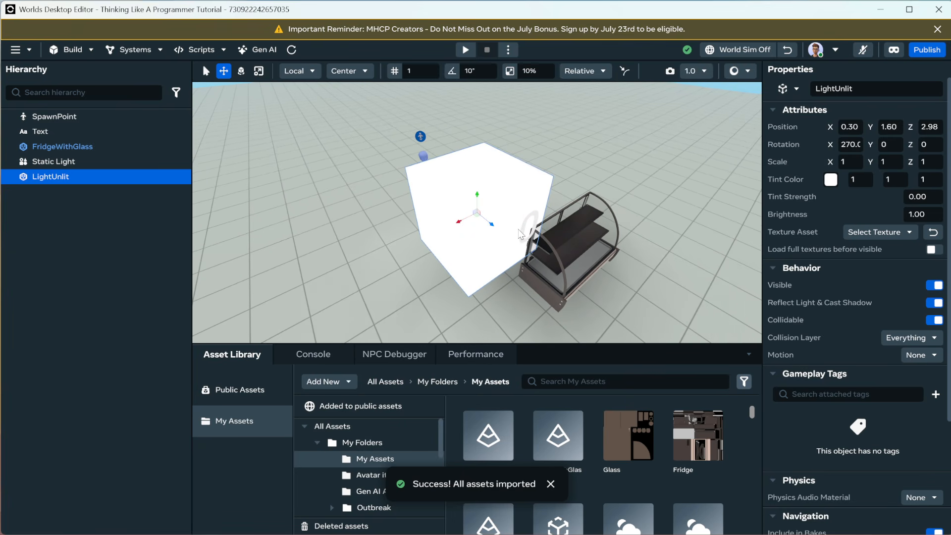
middle_click_drag(521, 233, 619, 228)
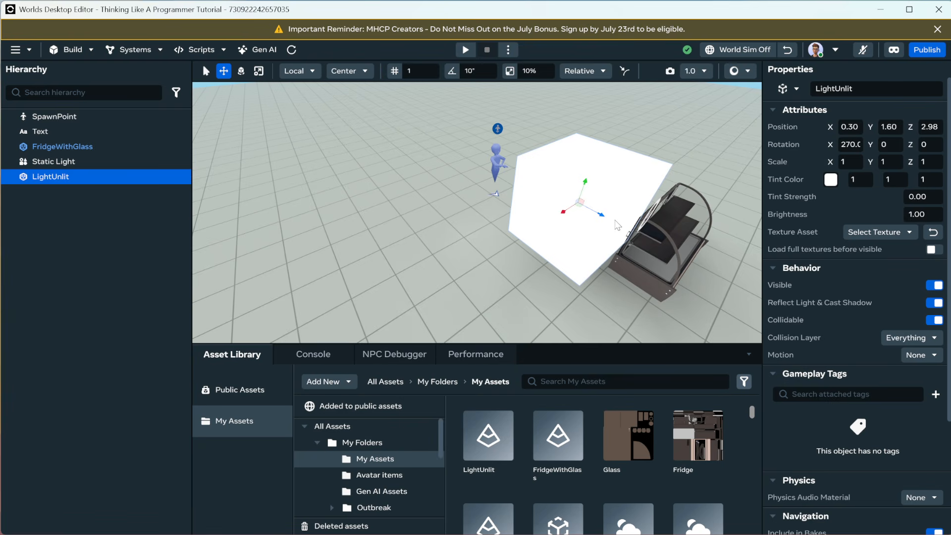
key("f")
right_click_drag(473, 204, 511, 203)
key("f")
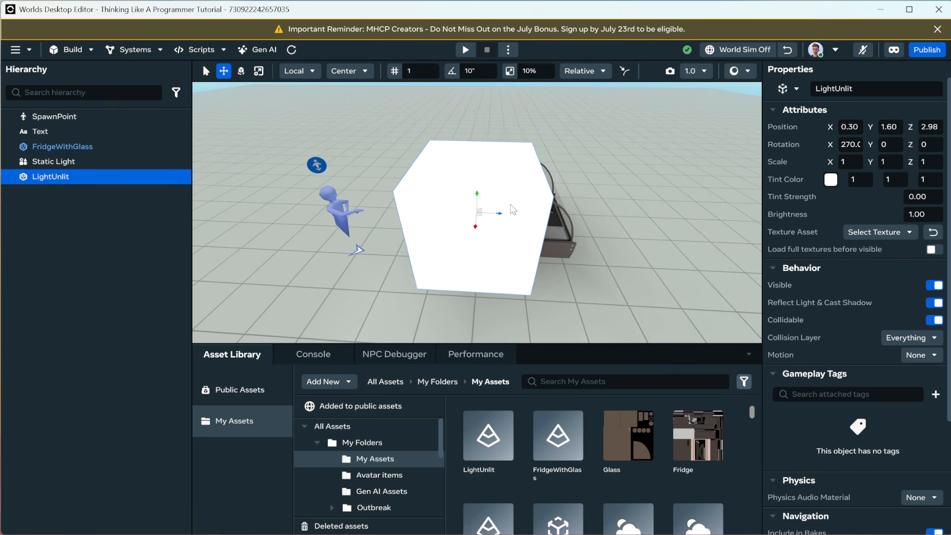
scroll(437, 218, "down", 3)
scroll(441, 223, "up", 6)
scroll(448, 223, "down", 3)
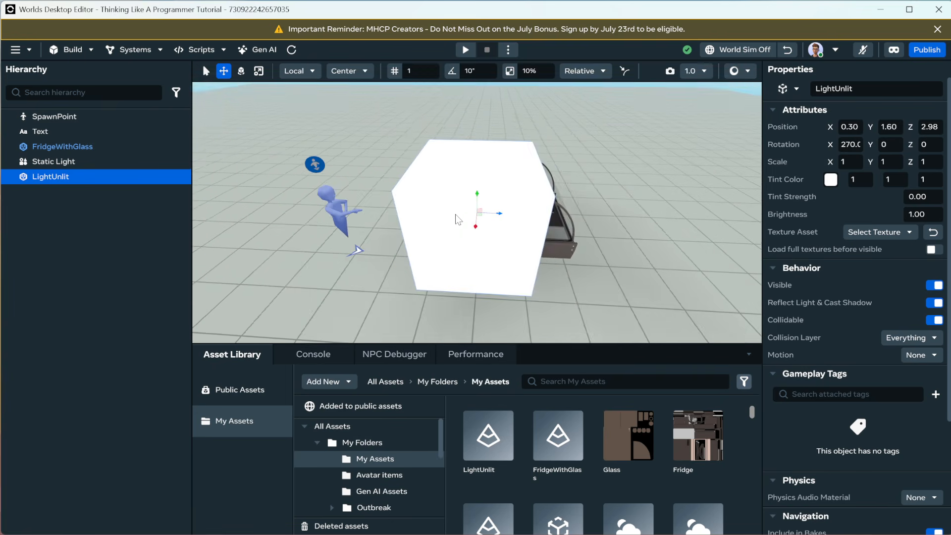
scroll(456, 219, "up", 1)
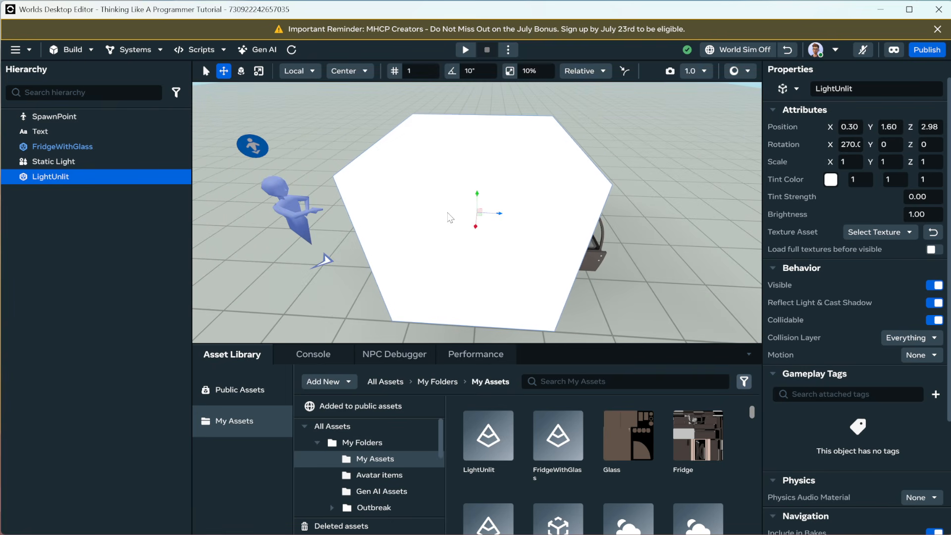
left_click_drag(448, 216, 592, 194, "alt")
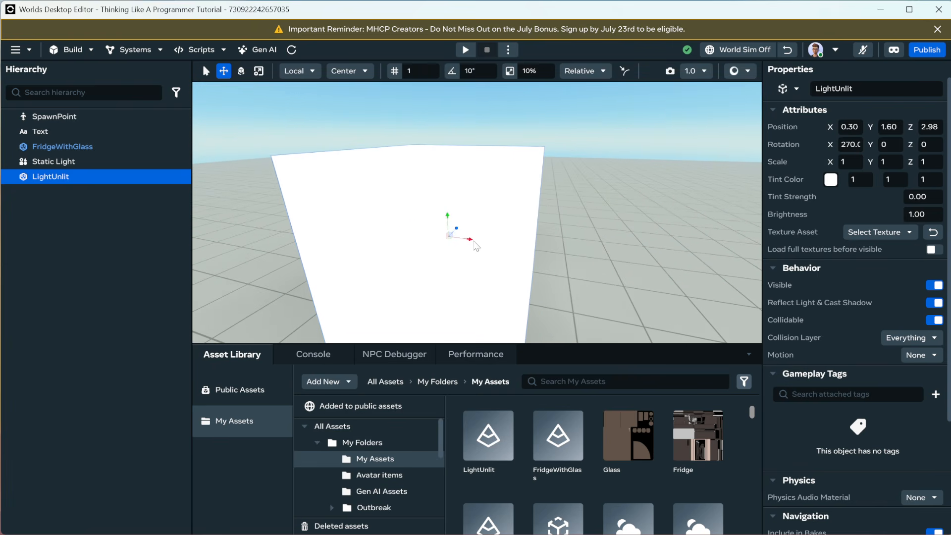
Scale the LightUnlit cube into a thin rod, about 0.71 in X and 0.01 in Y and Z.
left_click(258, 71)
left_click_drag(449, 238, 411, 251)
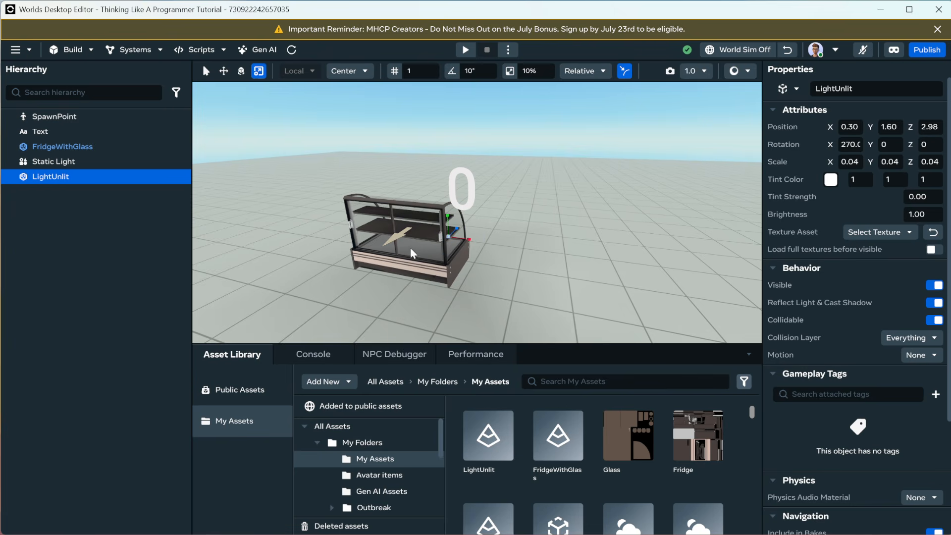
left_click_drag(469, 240, 548, 259)
left_click_drag(470, 239, 608, 265)
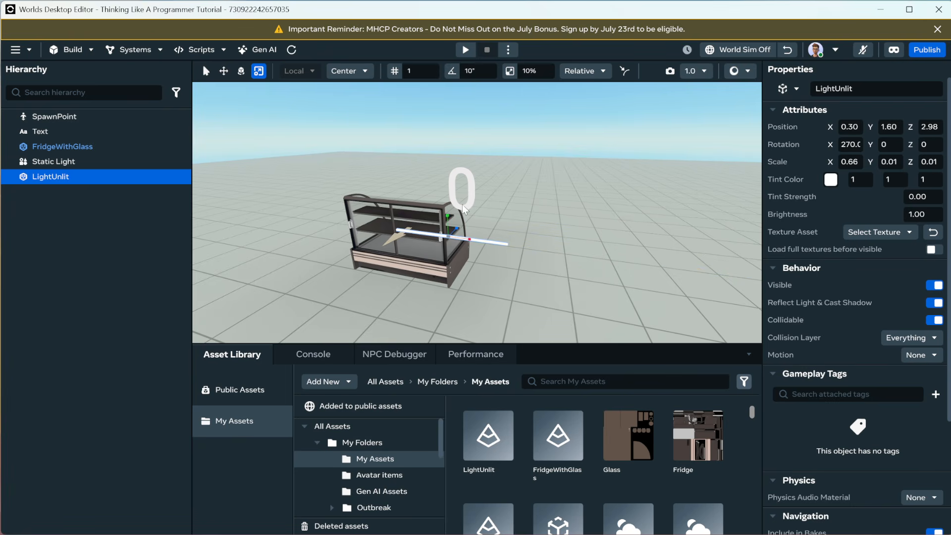
left_click_drag(462, 203, 408, 210, "alt")
key("e")
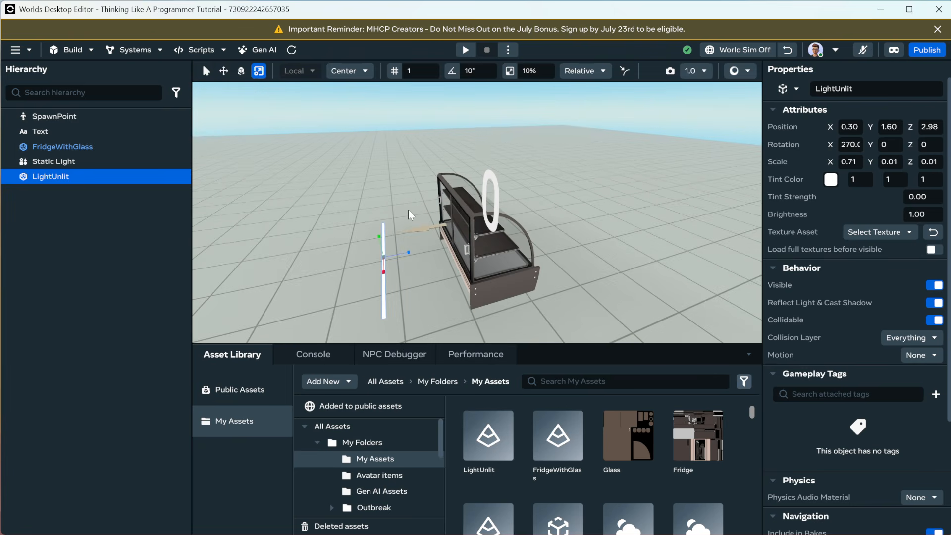
Copy the Static Light's position onto the LightUnlit rod.
left_click(108, 164)
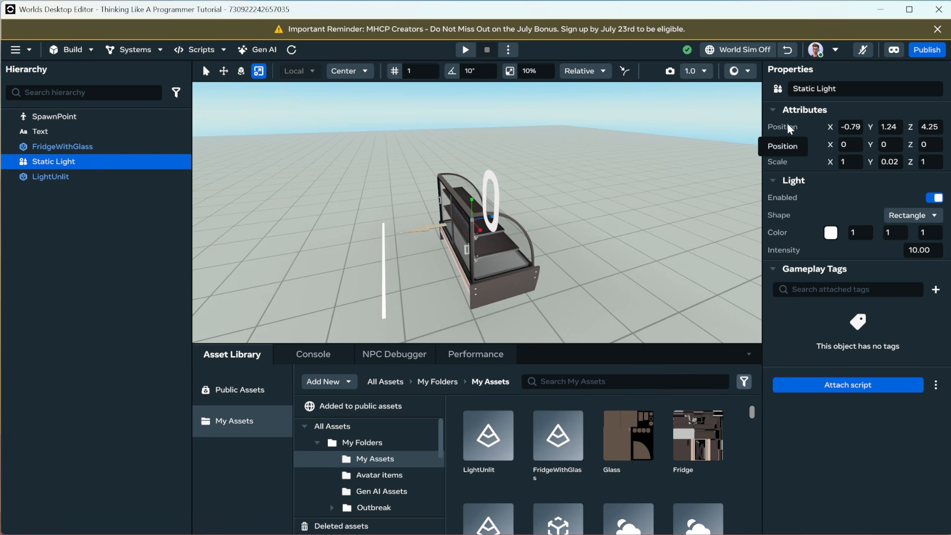
left_click(51, 178)
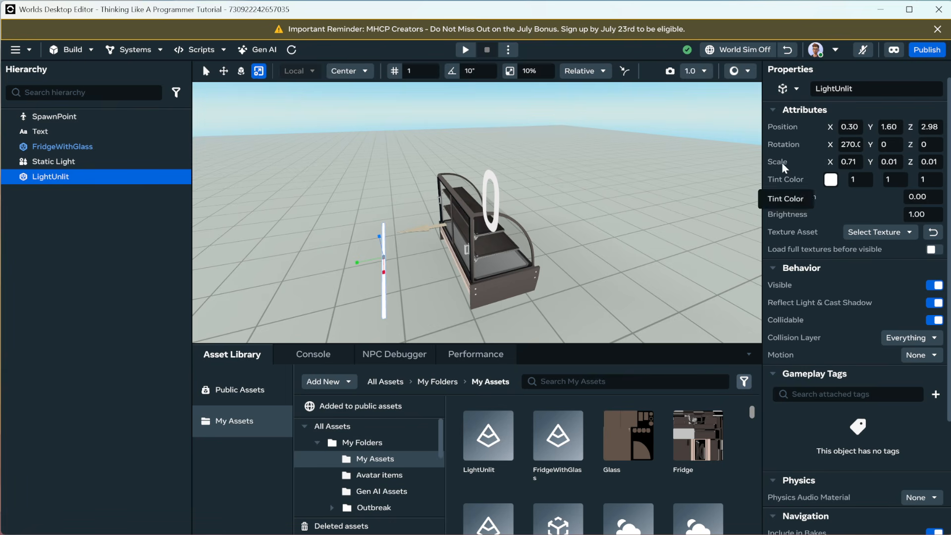
right_click(784, 130)
left_click(797, 161)
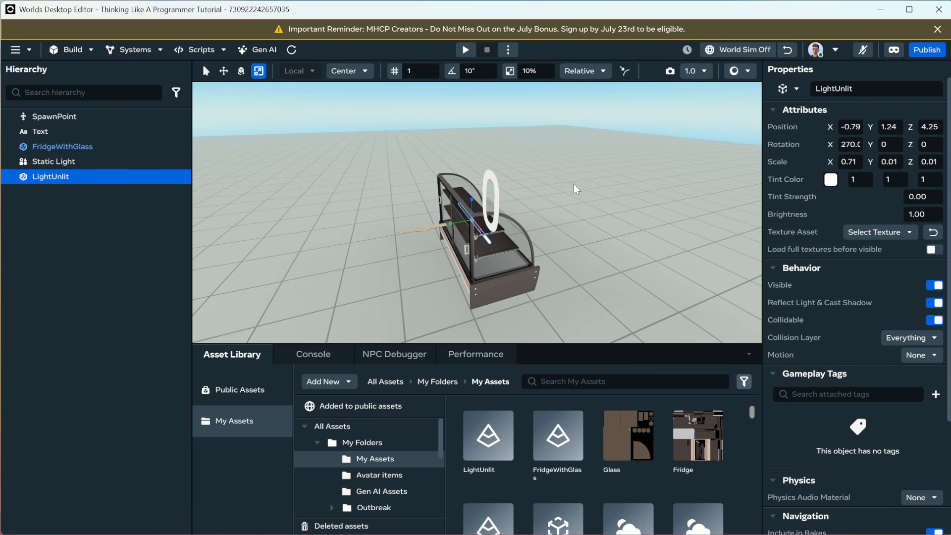
Move the LightUnlit rod along X to about -1.32, centring it beneath the fridge's upper shelf.
key("f")
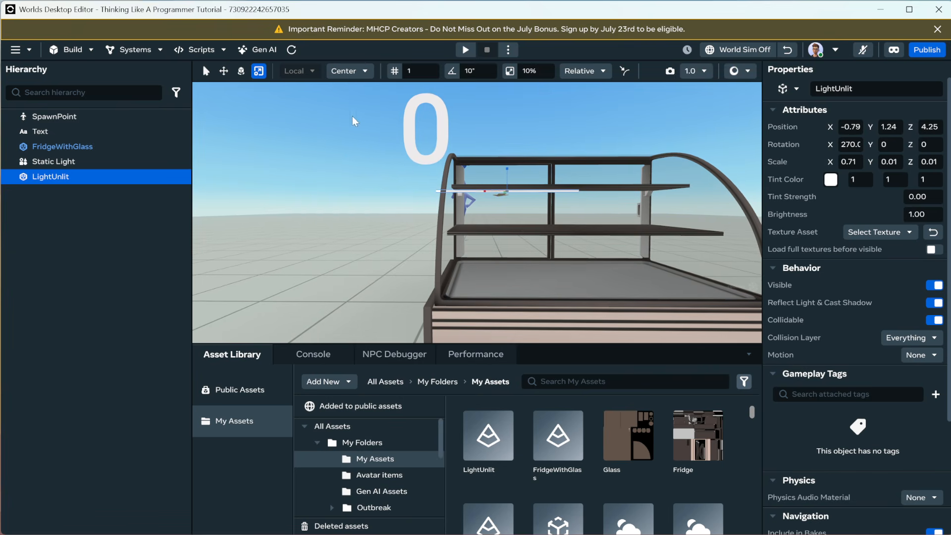
left_click(224, 71)
left_click_drag(489, 197, 537, 197)
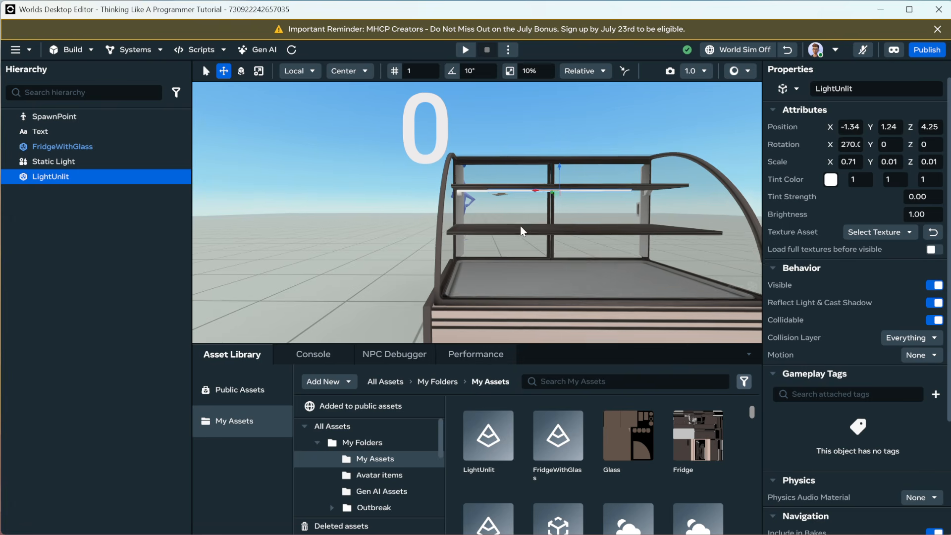
right_click_drag(519, 231, 326, 216)
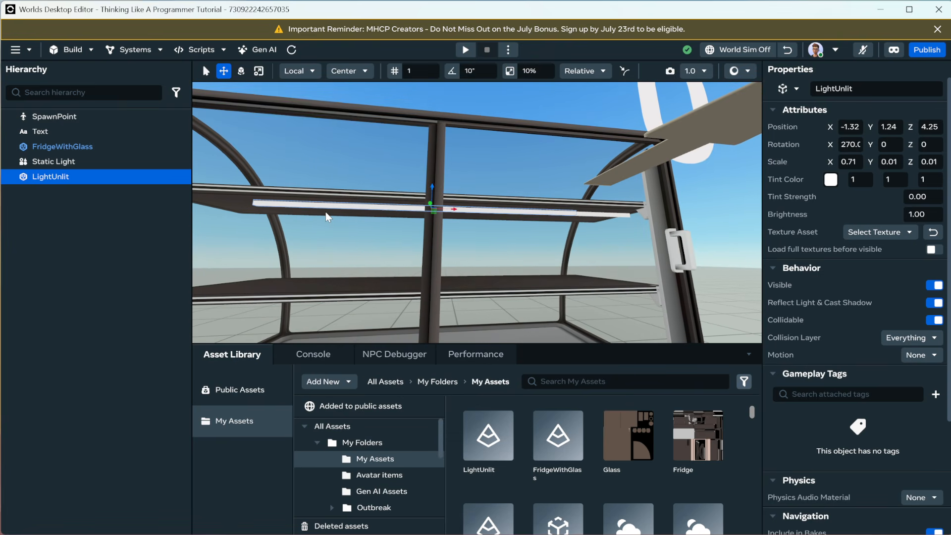
Copy the LightUnlit rod's position onto the Static Light.
left_click(94, 167)
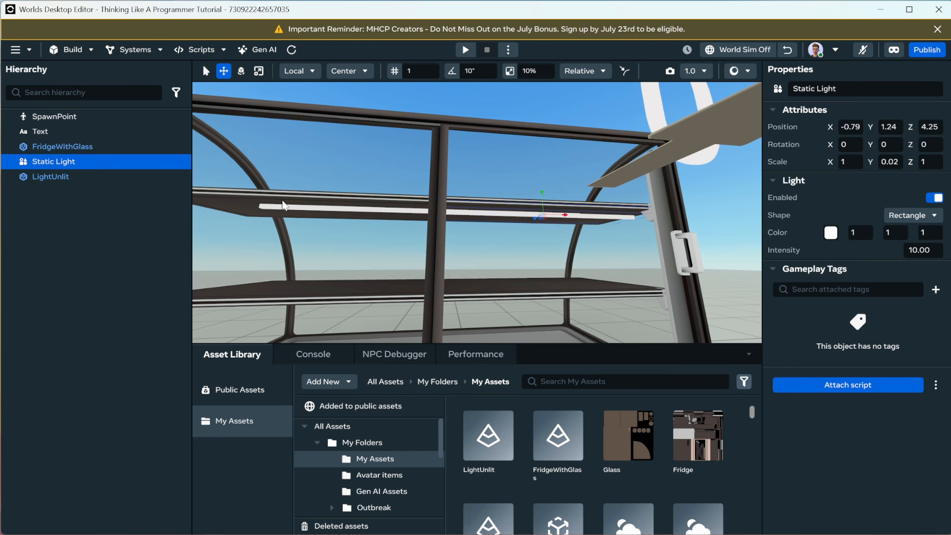
left_click(74, 179)
right_click(791, 128)
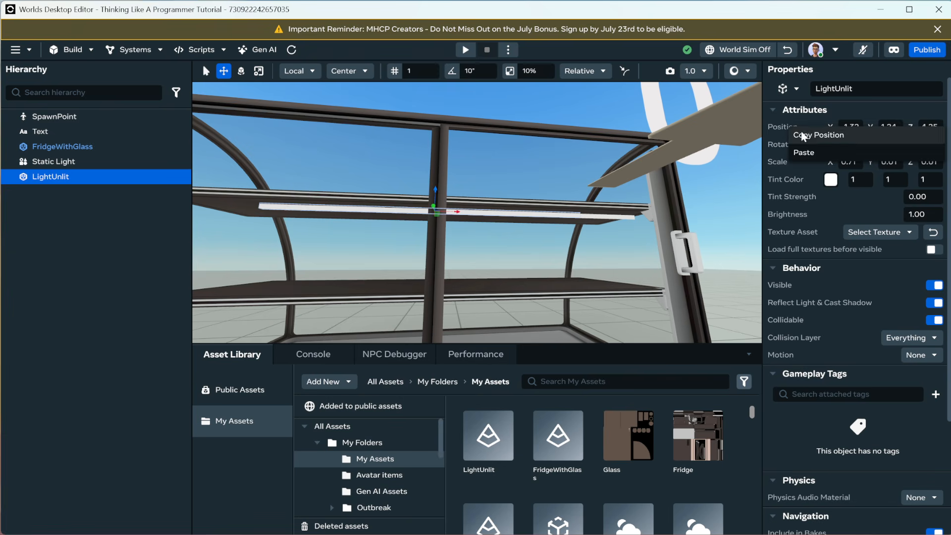
left_click(805, 135)
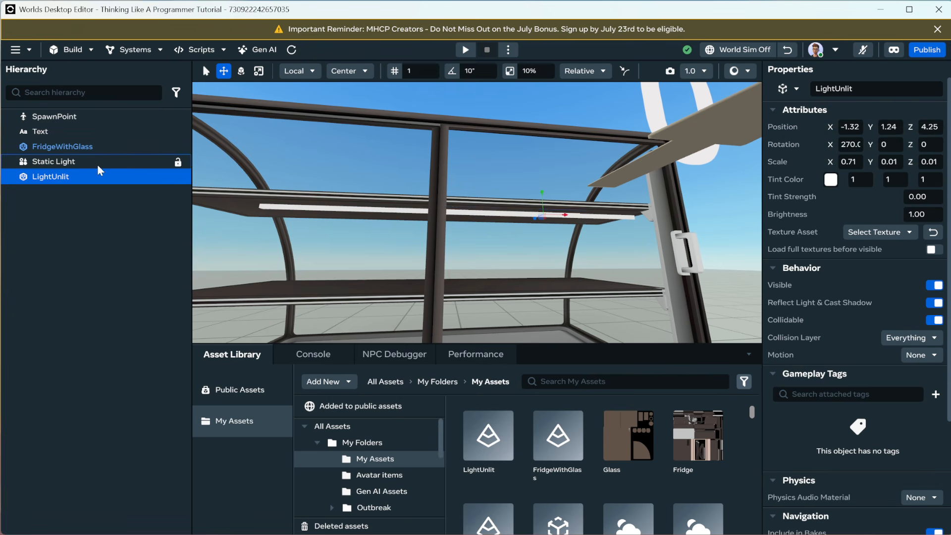
left_click(49, 162)
right_click(781, 129)
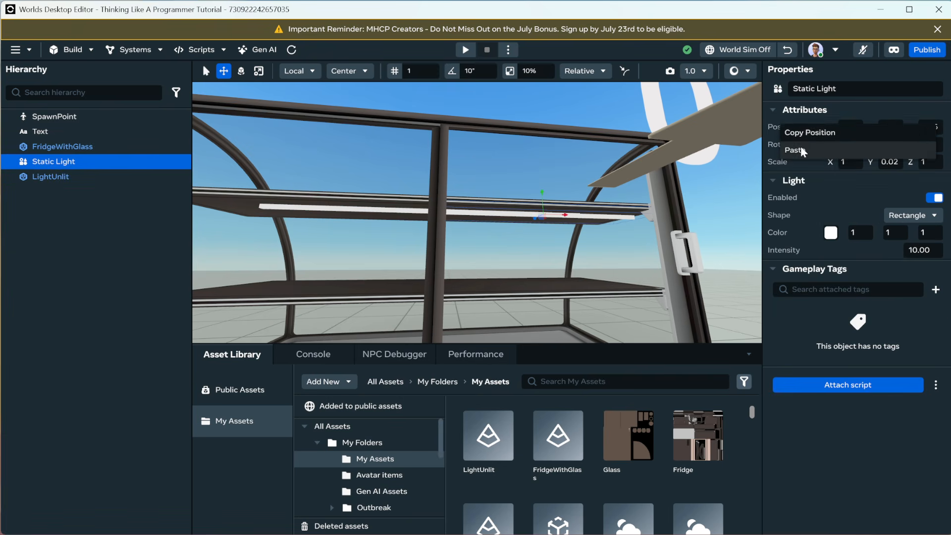
left_click(794, 147)
Change the Static Light's shape to Cuboid.
left_click_drag(458, 230, 616, 232, "alt")
key("a")
right_click_drag(615, 231, 642, 249)
key("w")
key("s")
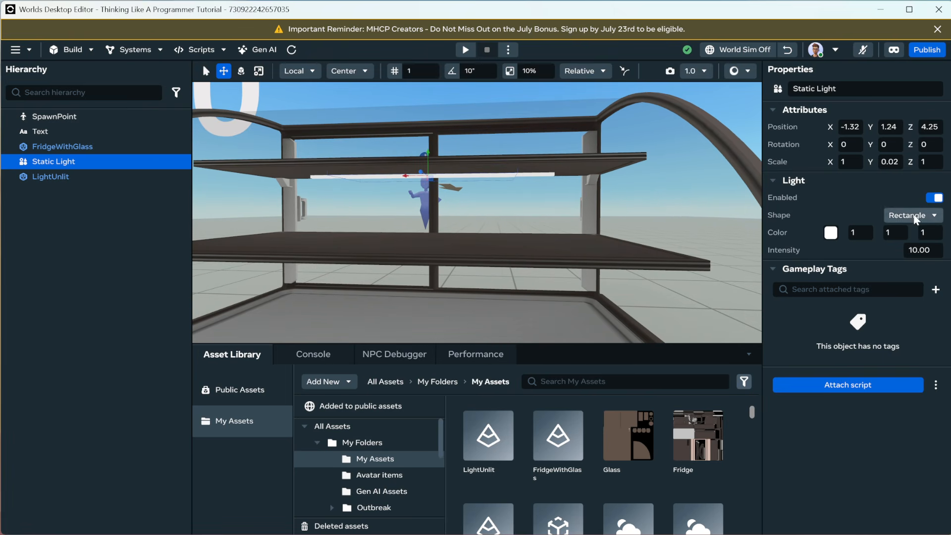
left_click(914, 216)
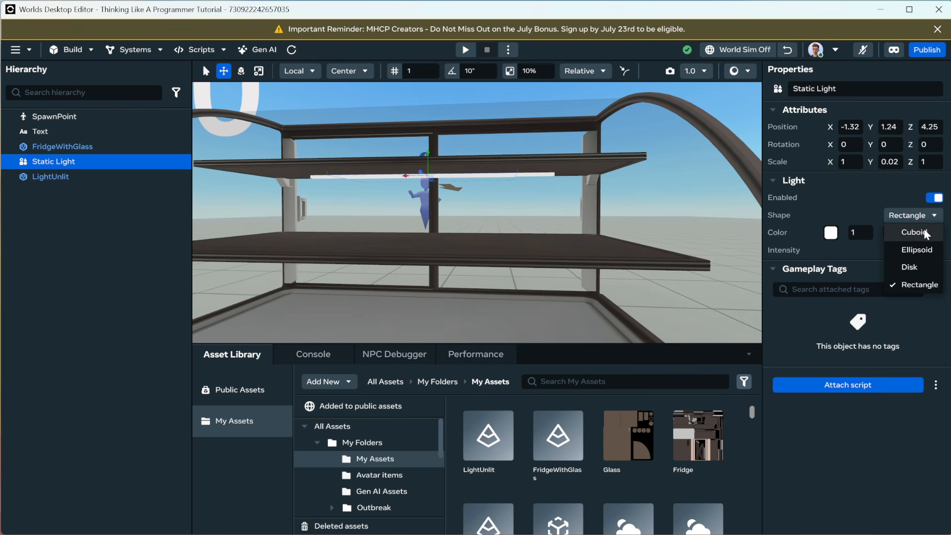
left_click(924, 229)
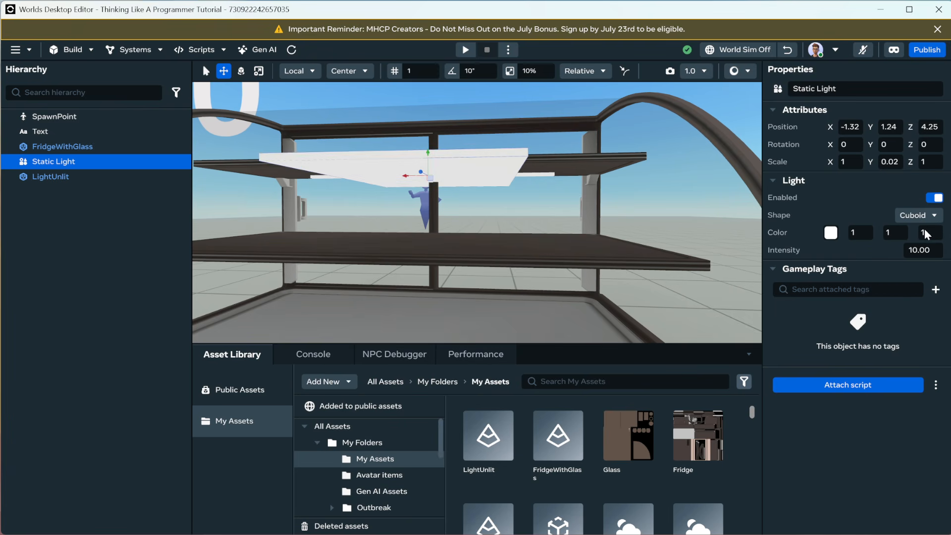
Scale the Static Light slightly down along Z to about 0.99.
mouse_move(664, 194)
right_mouse_down()
mouse_move(647, 202)
mouse_move(673, 201)
right_mouse_up()
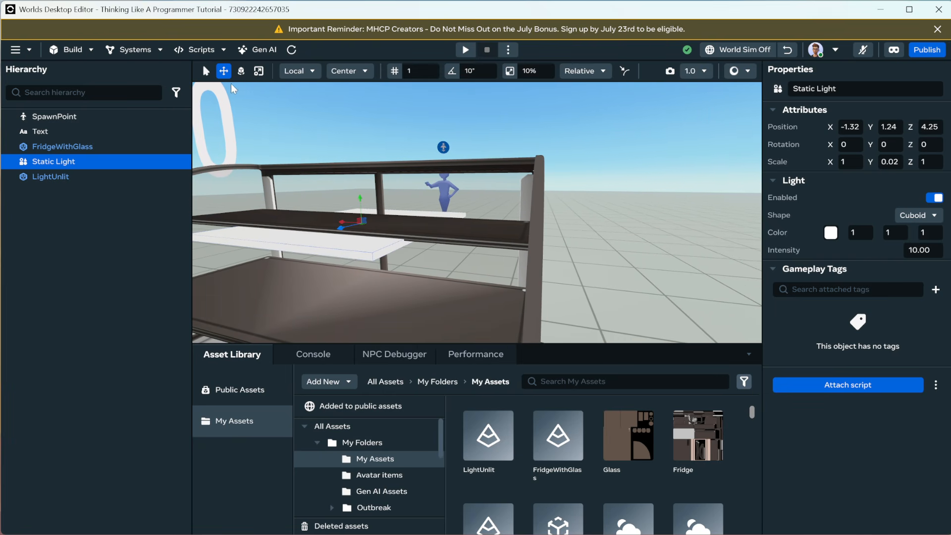
key("r")
left_click_drag(342, 228, 353, 224)
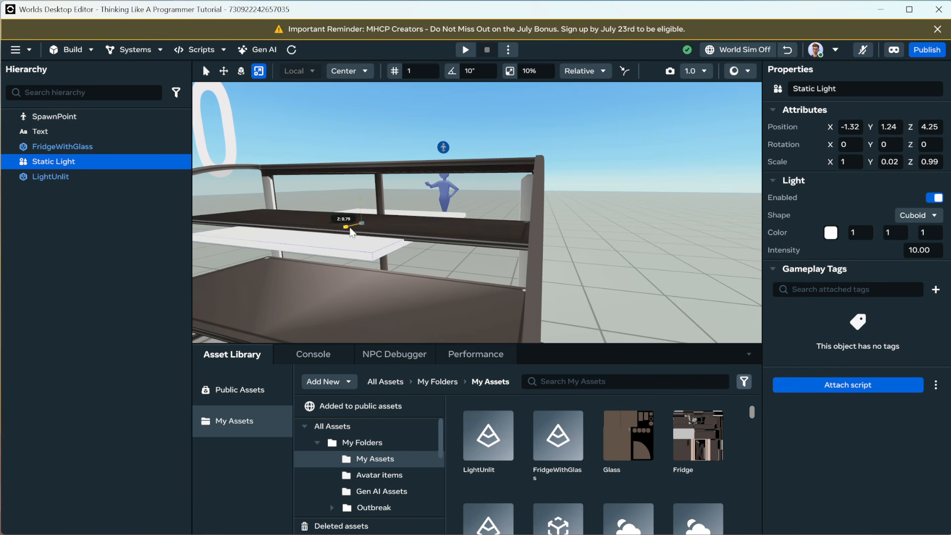
right_click_drag(382, 262, 461, 270)
key("a")
key("s")
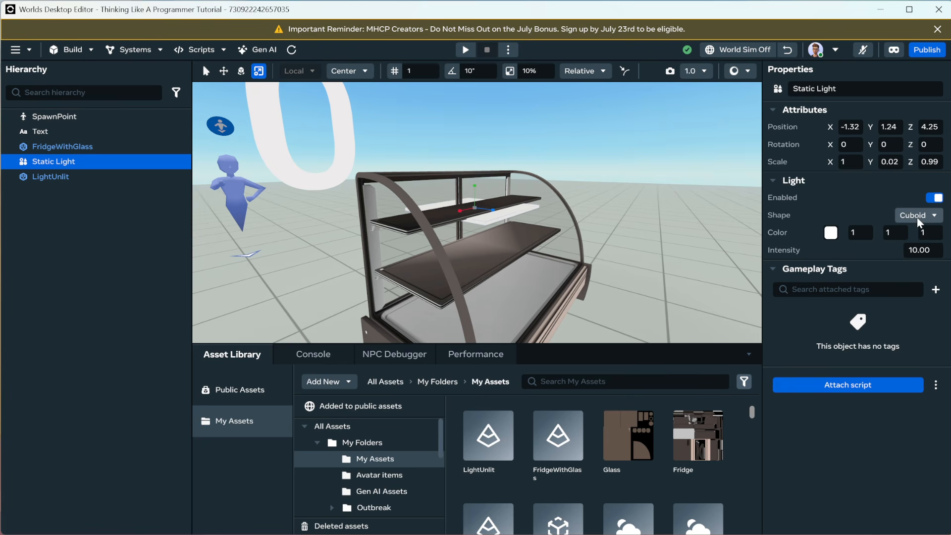
Return the Static Light's shape to Rectangle.
left_click(919, 221)
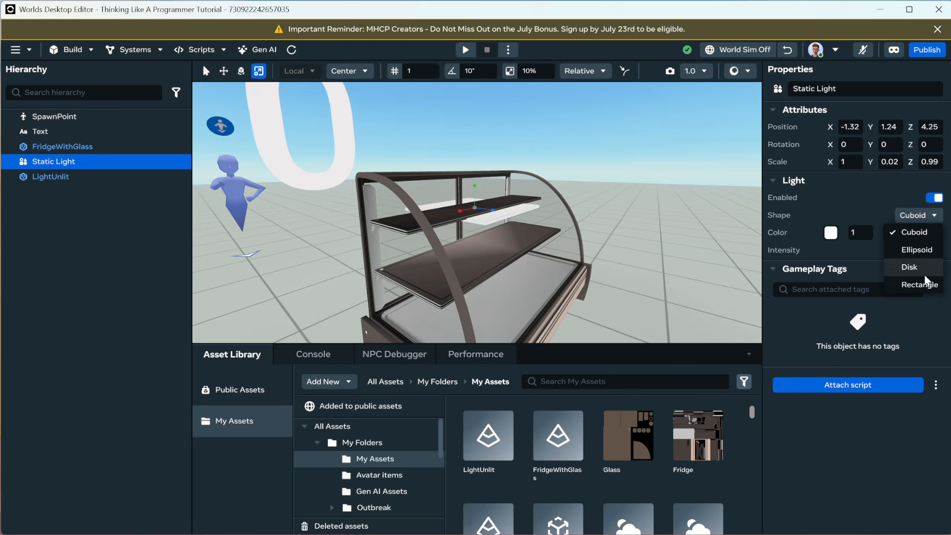
right_click_drag(601, 238, 538, 228)
scroll(556, 225, "down", 5)
scroll(539, 232, "down", 5)
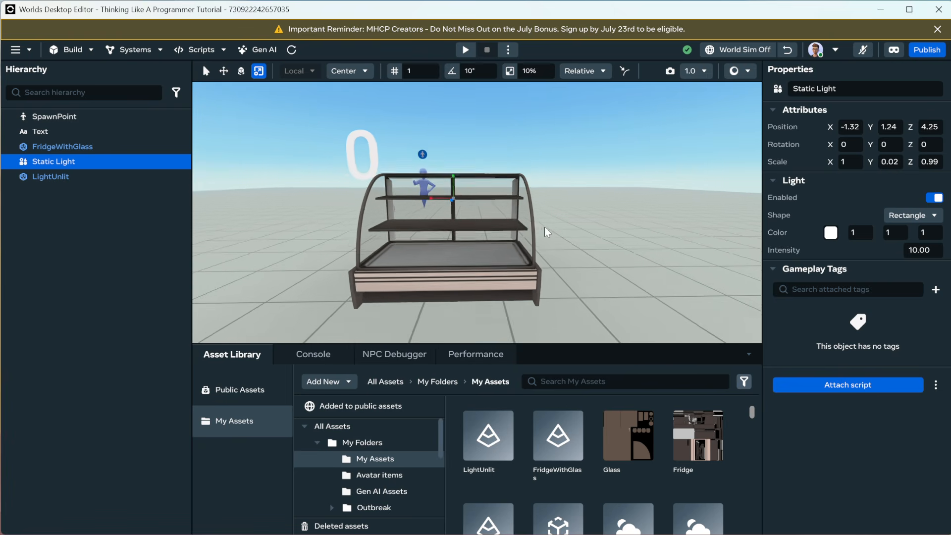
Playtest the world, walking the avatar around the fridge to inspect the lit shelf, and end the preview.
left_click(466, 50)
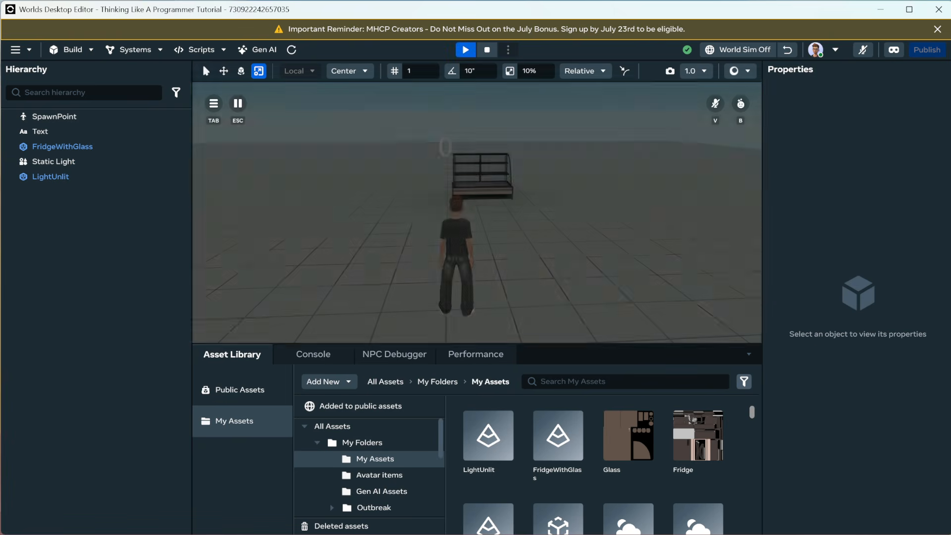
key("a")
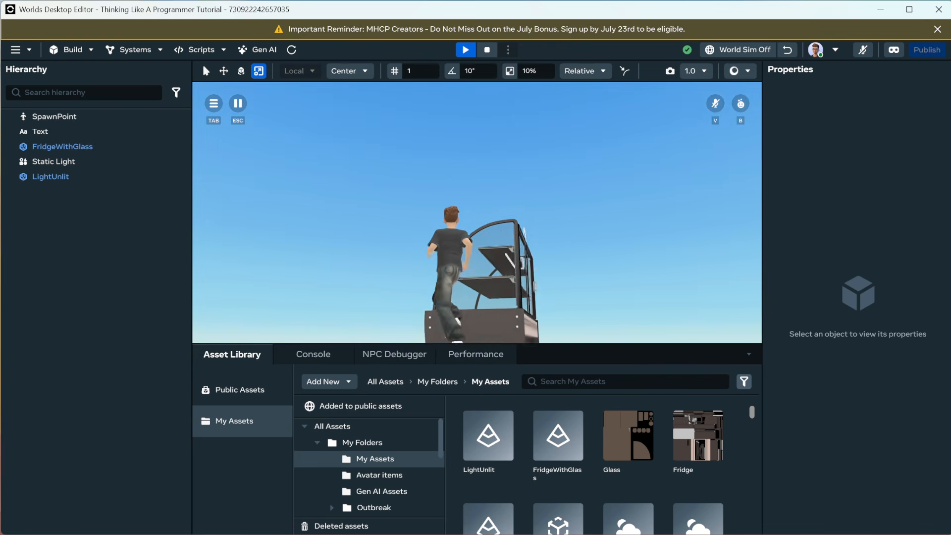
key("w")
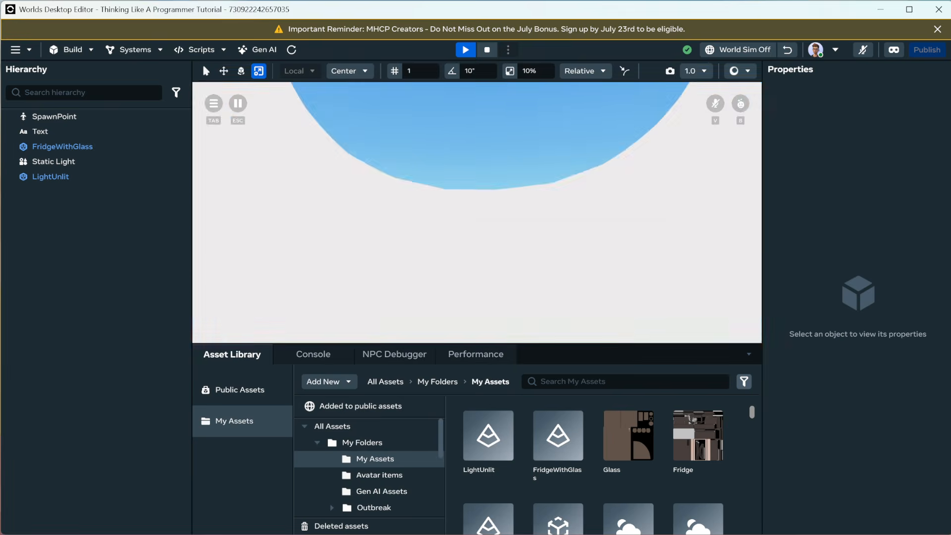
key("w")
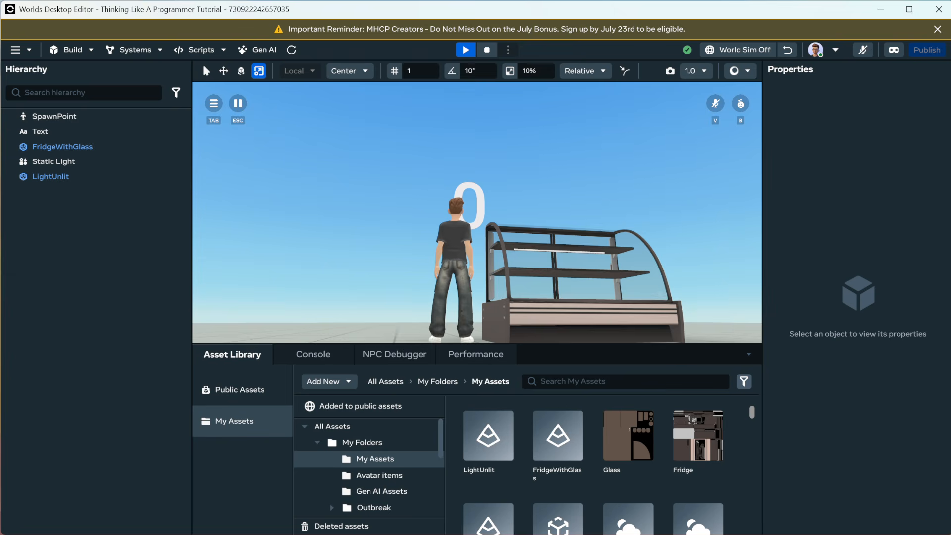
key("w")
key("w")
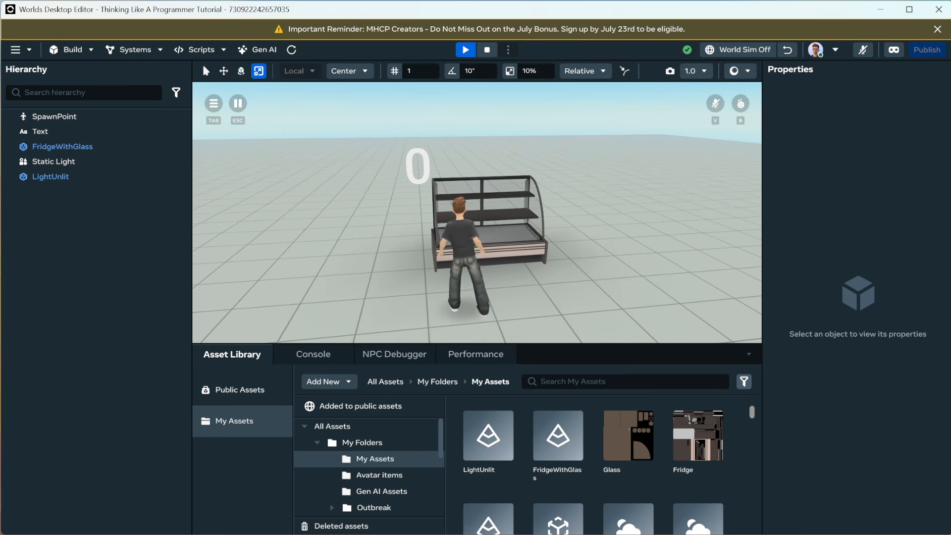
key("Escape")
Set the LightUnlit rod's tint color to magenta, hex F100FF.
scroll(505, 286, "up", 10)
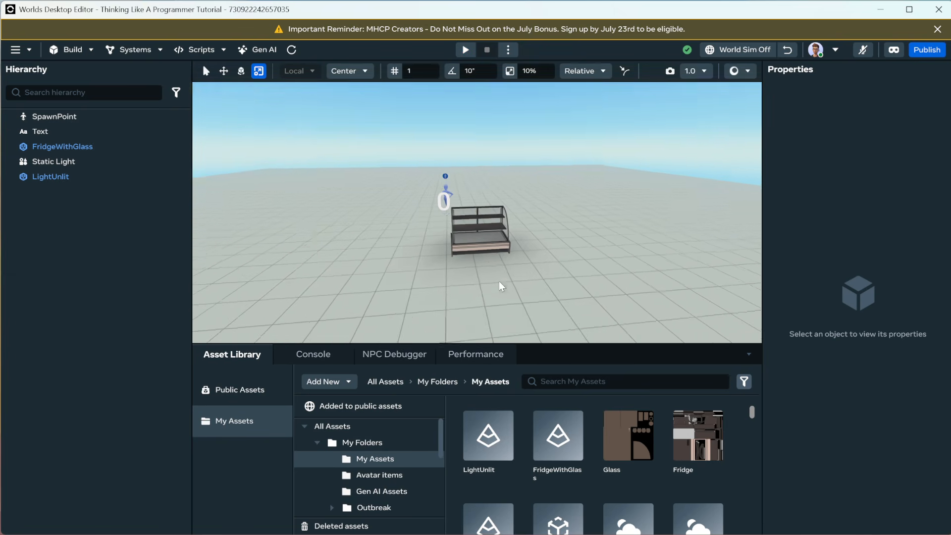
scroll(490, 263, "down", 2)
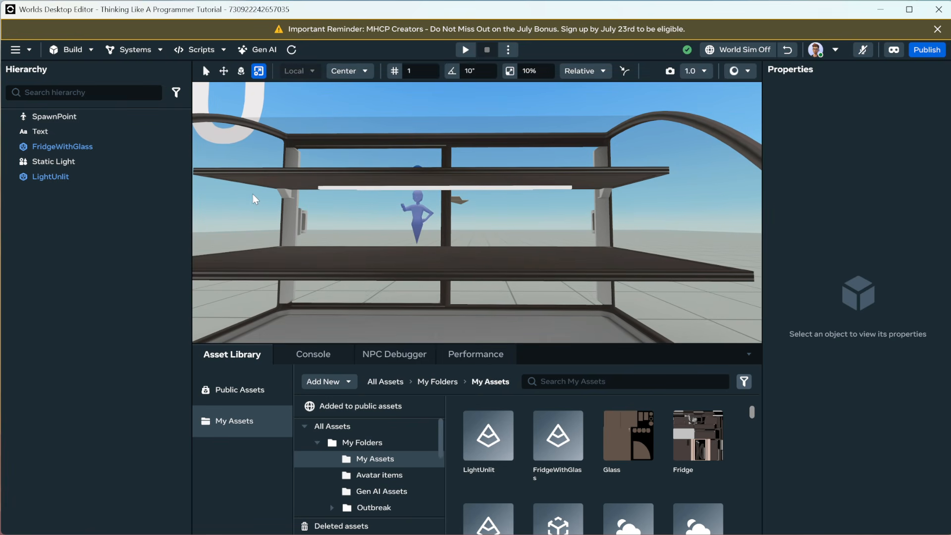
left_click(74, 177)
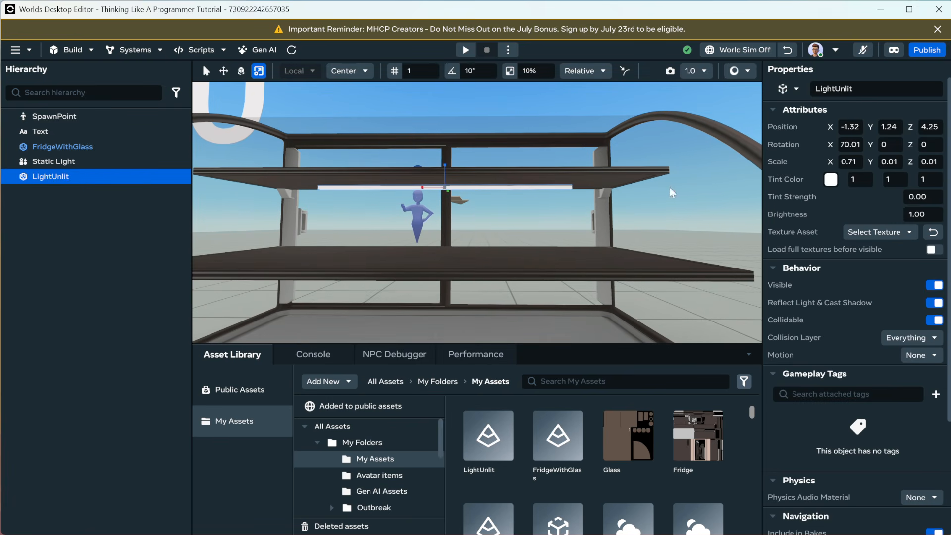
left_click(831, 180)
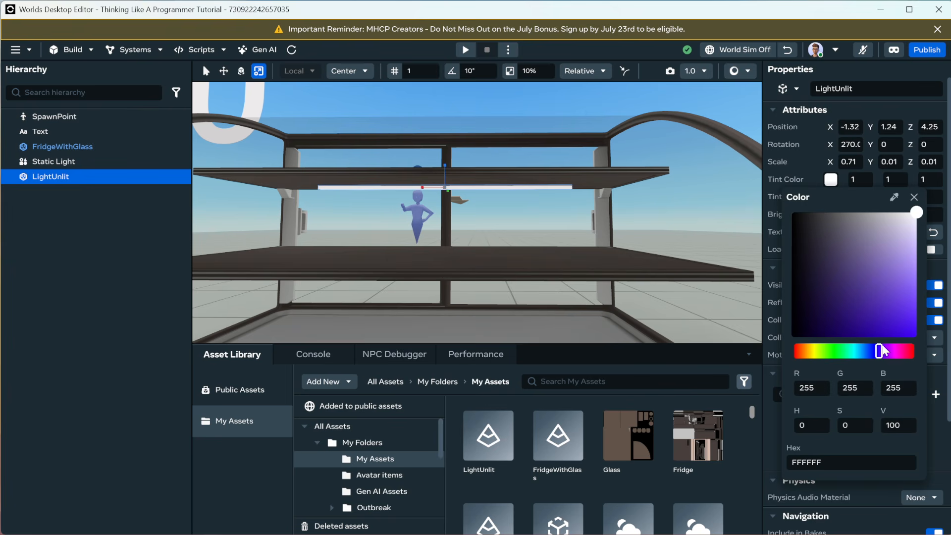
left_click_drag(882, 351, 893, 351)
left_click_drag(910, 320, 931, 347)
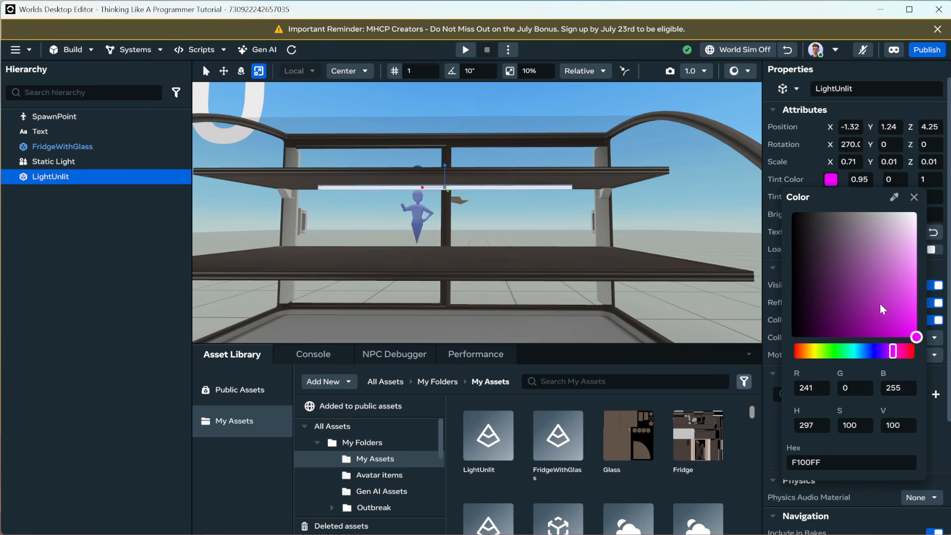
left_click(914, 197)
Try tint strengths of 1, 0.7, 0.9 and 0.85 on the LightUnlit rod.
left_click(922, 196)
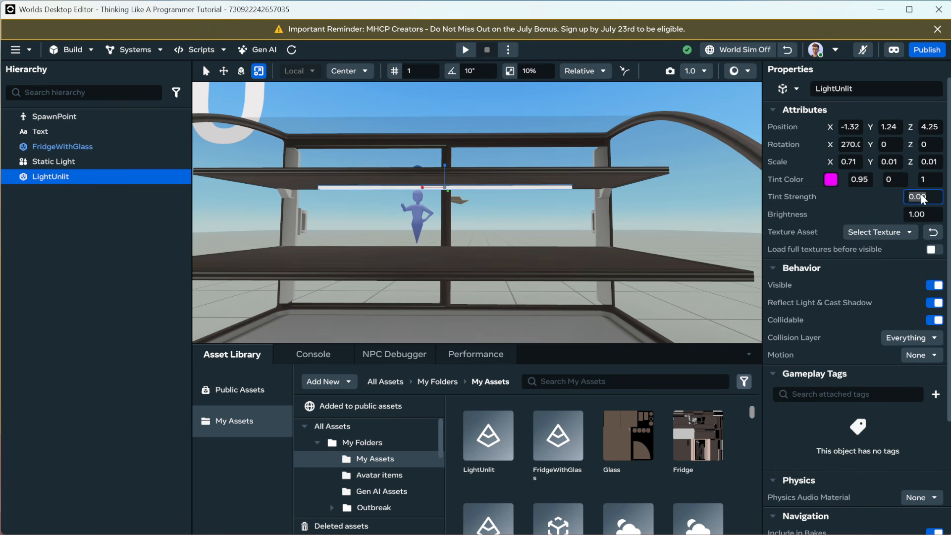
type("1")
key("Return")
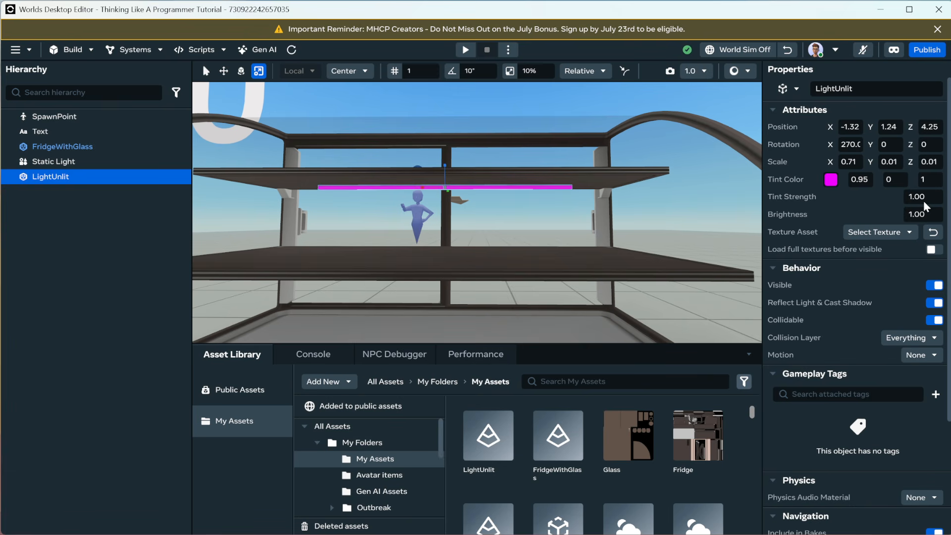
left_click(920, 201)
type(".7")
key("Return")
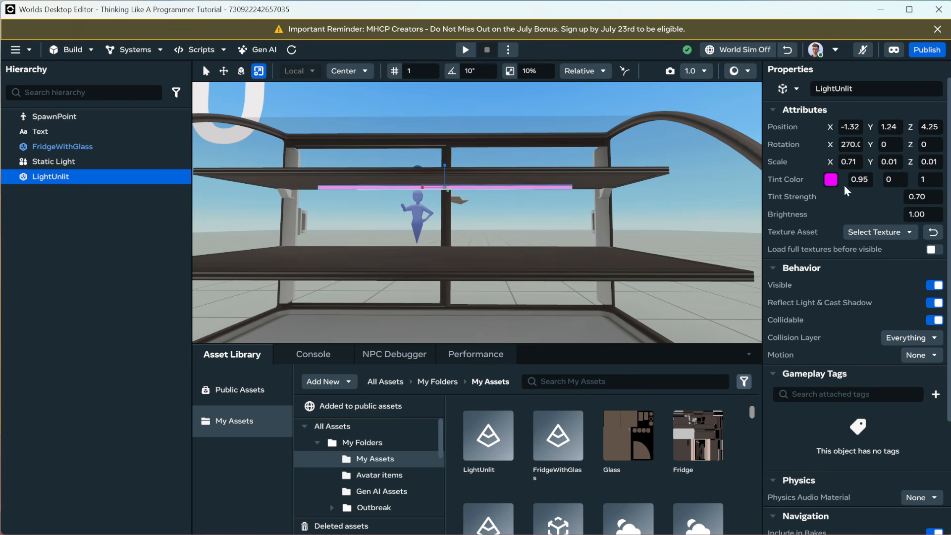
left_click(918, 197)
type(".9")
key("Return")
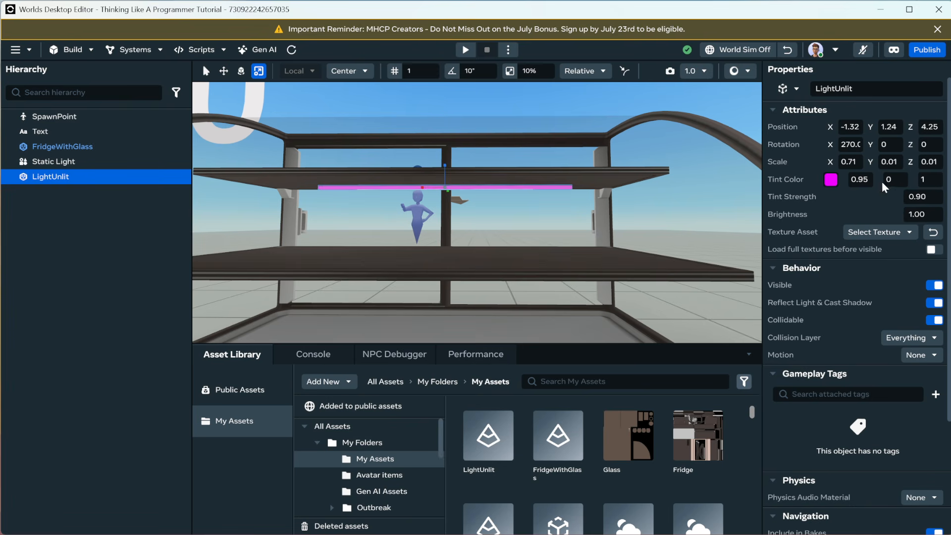
left_click(912, 197)
type(".85")
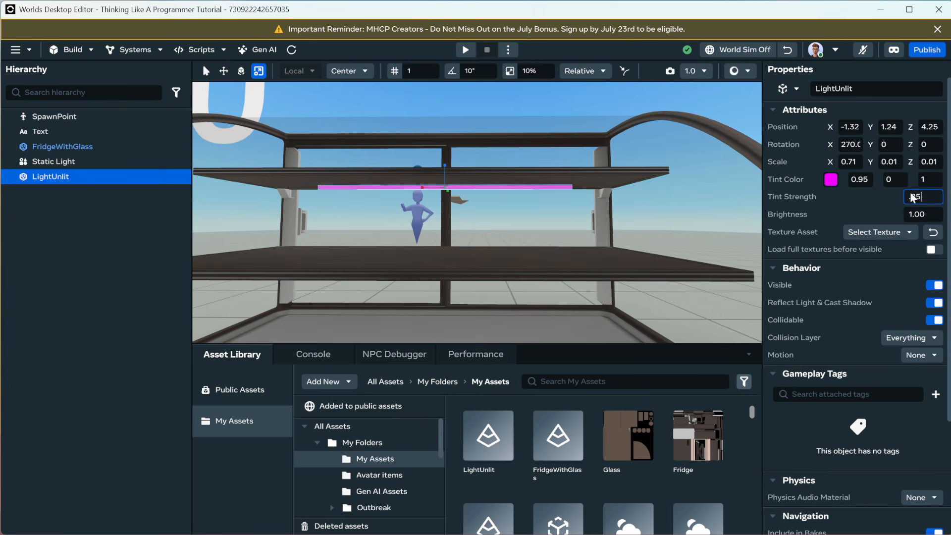
key("Return")
Set the LightUnlit rod's tint strength to 0.8.
left_click(924, 199)
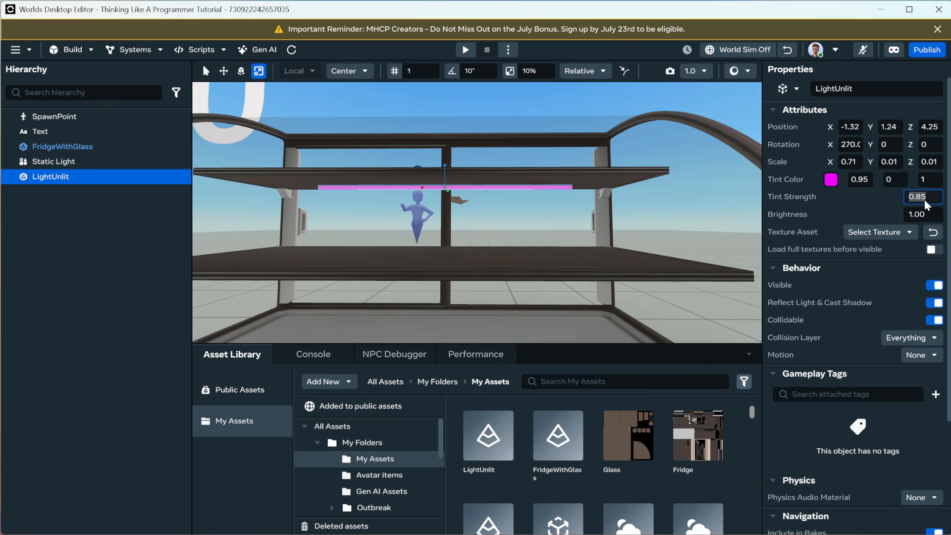
type(".8")
key("Return")
left_click(96, 159)
left_click(70, 176)
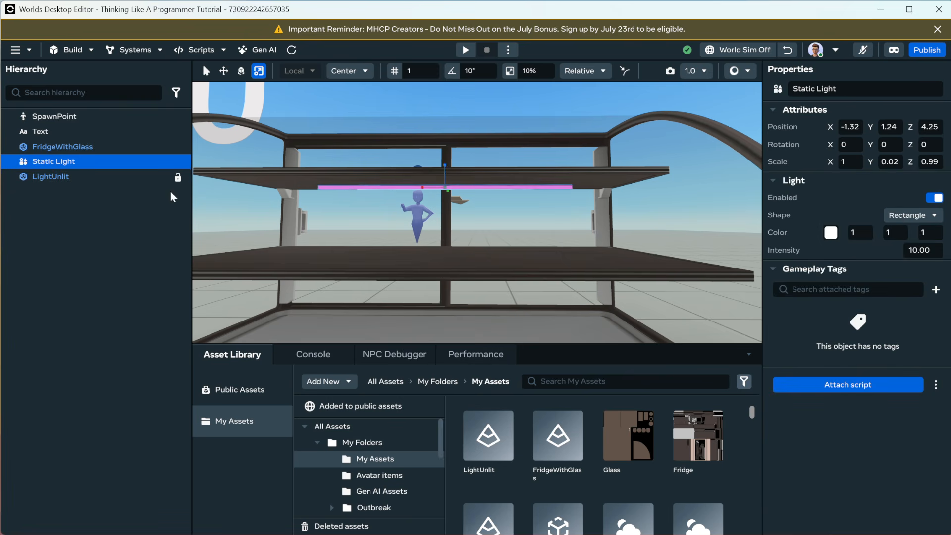
Copy the LightUnlit rod's tint color and paste it as the Static Light's color.
right_click(793, 179)
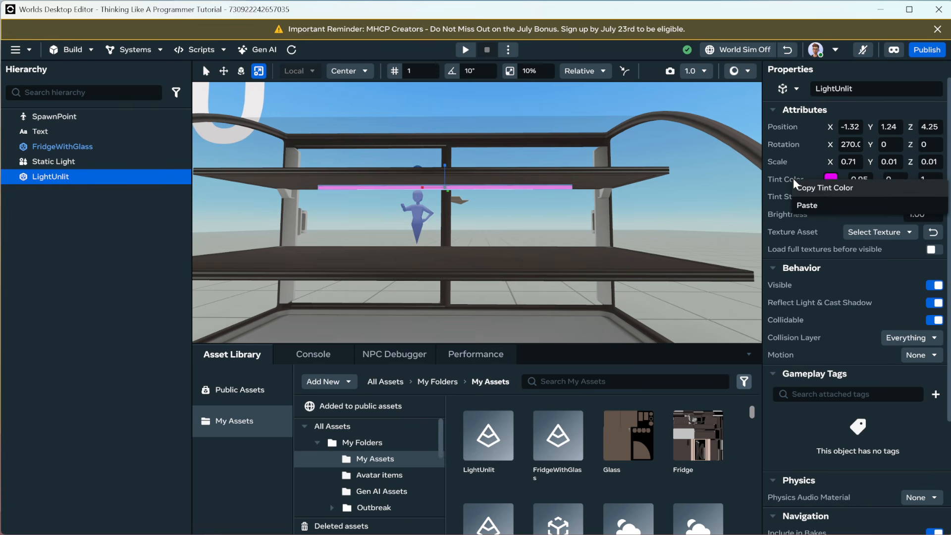
left_click(825, 189)
left_click(110, 159)
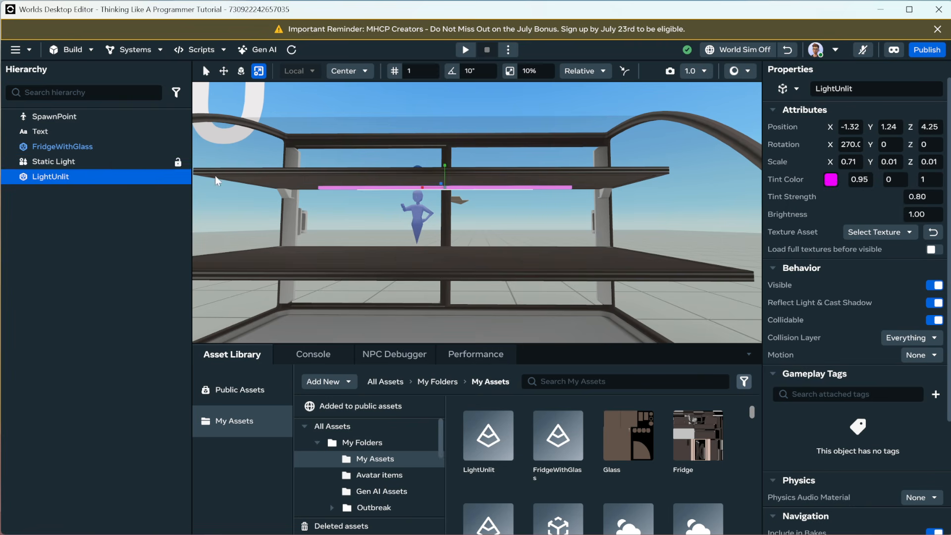
right_click(776, 228)
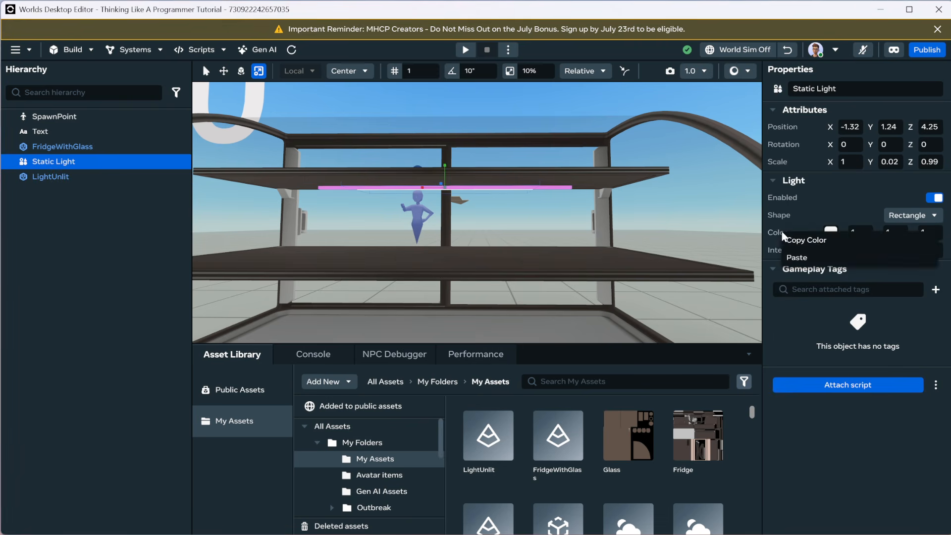
left_click(802, 258)
Add an Environment gizmo to the world beside the fridge.
left_click_drag(607, 202, 594, 218, "alt")
scroll(589, 210, "down", 5)
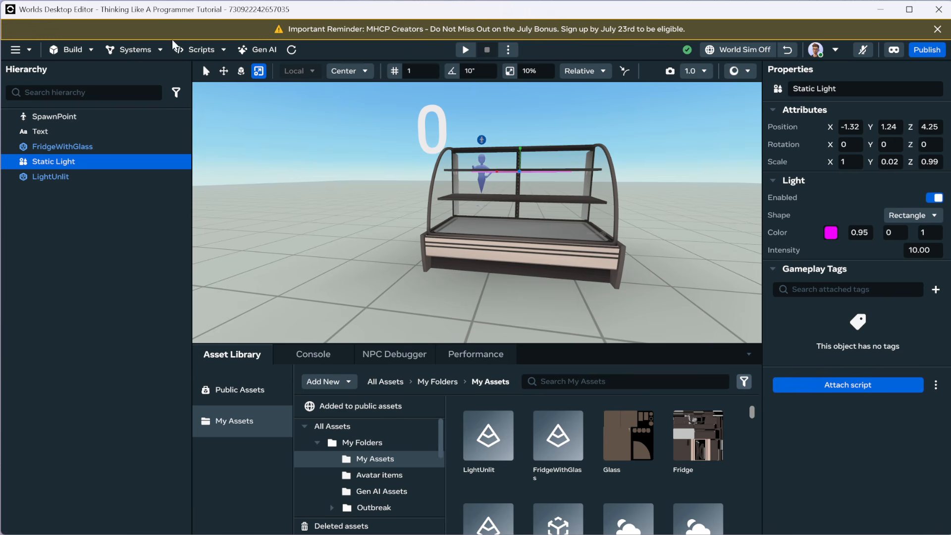
left_click(84, 48)
left_click(78, 83)
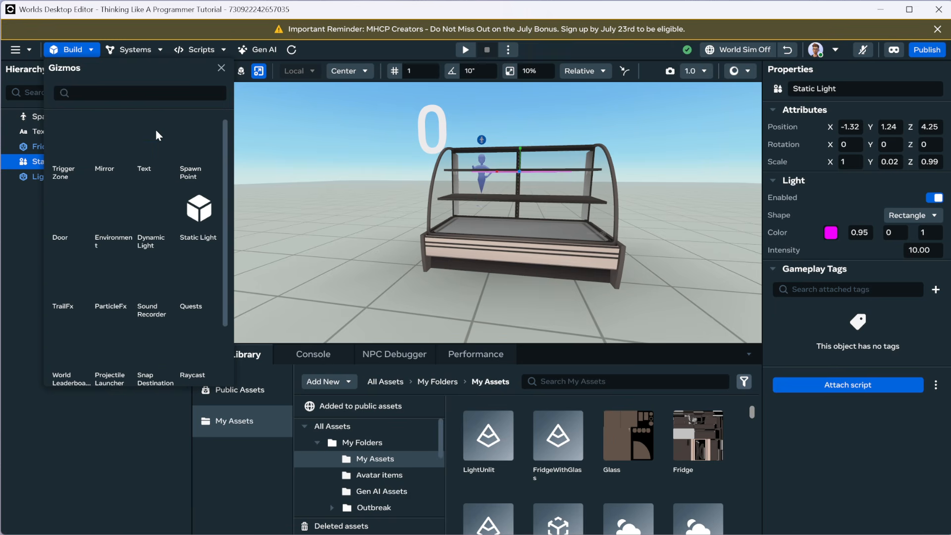
left_click_drag(119, 217, 275, 223)
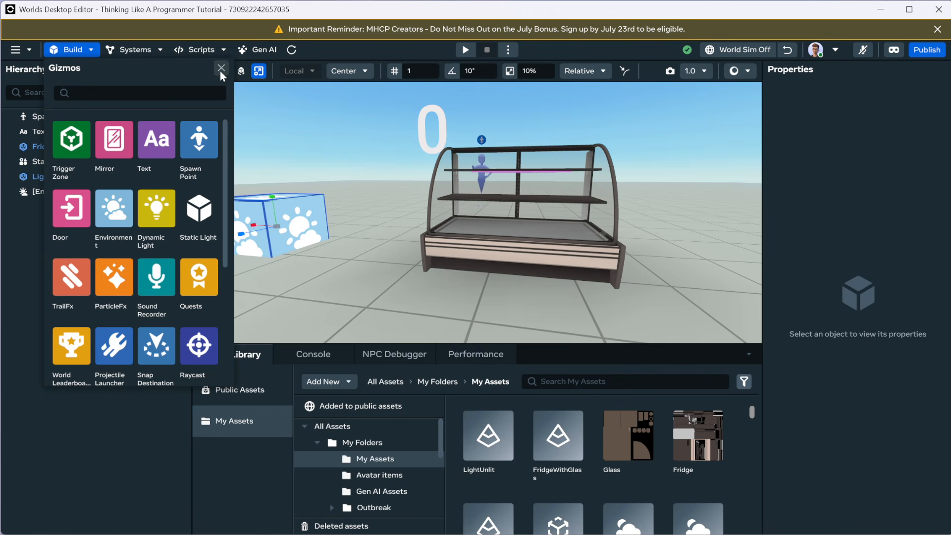
left_click(221, 68)
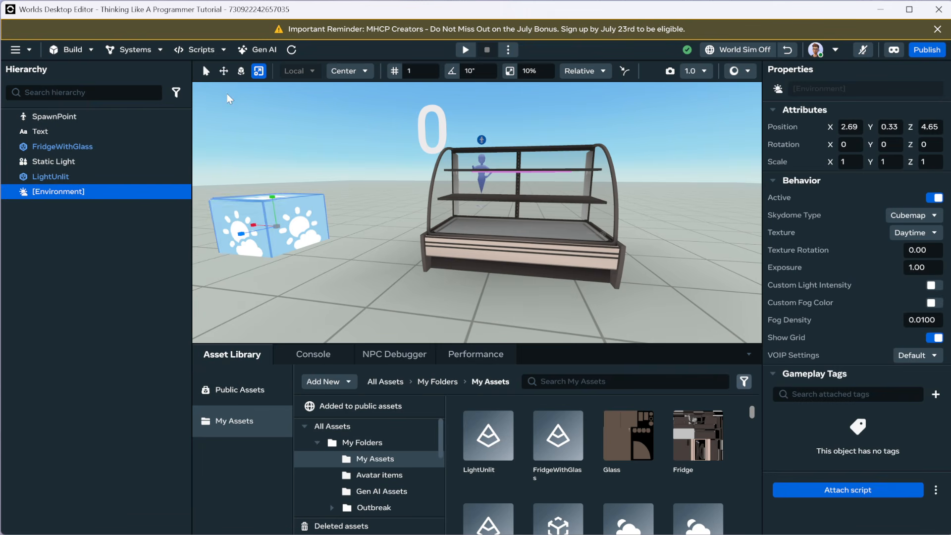
Try the Night skydome texture on the Environment gizmo, and settle on Midnight Black.
left_click(923, 232)
left_click(905, 318)
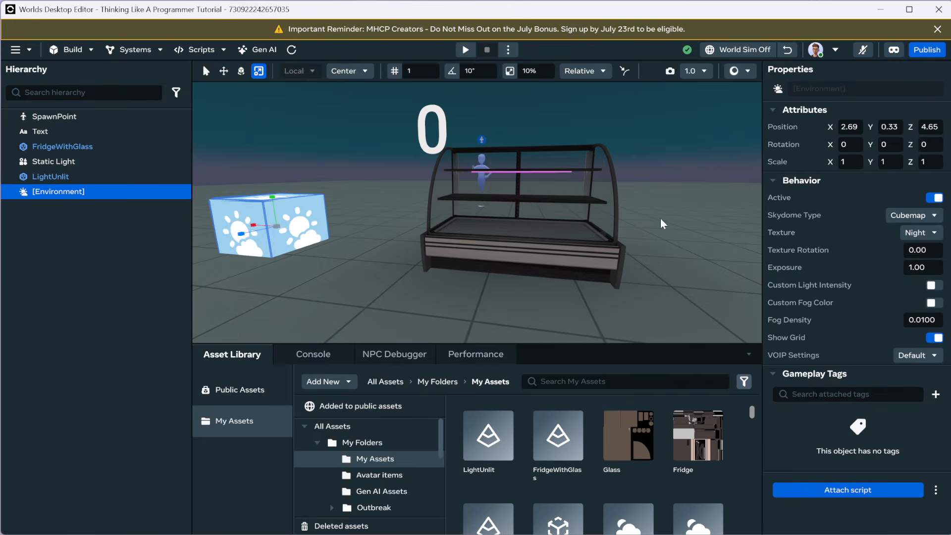
left_click(915, 232)
left_click(914, 337)
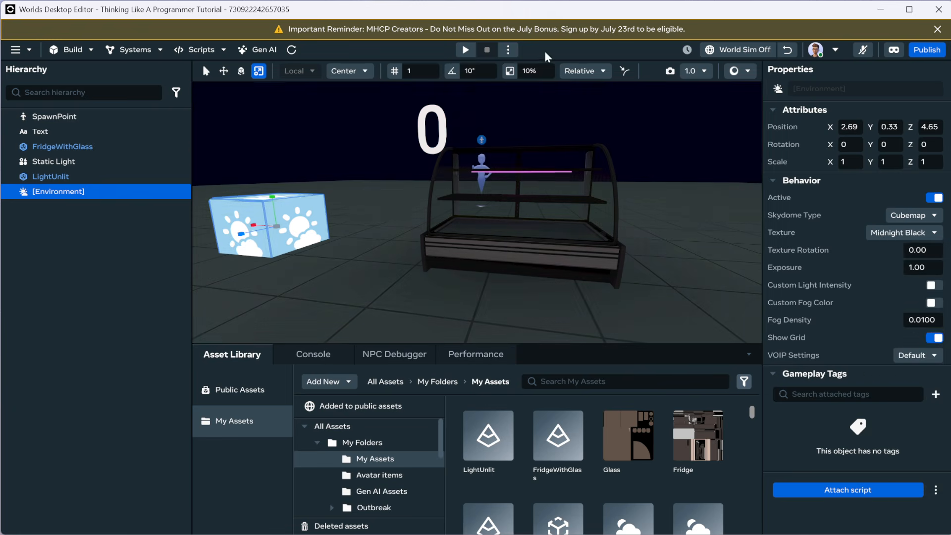
Playtest the darkened world, walking the avatar around the fridge to inspect the shelf light, and end the preview.
left_click(466, 50)
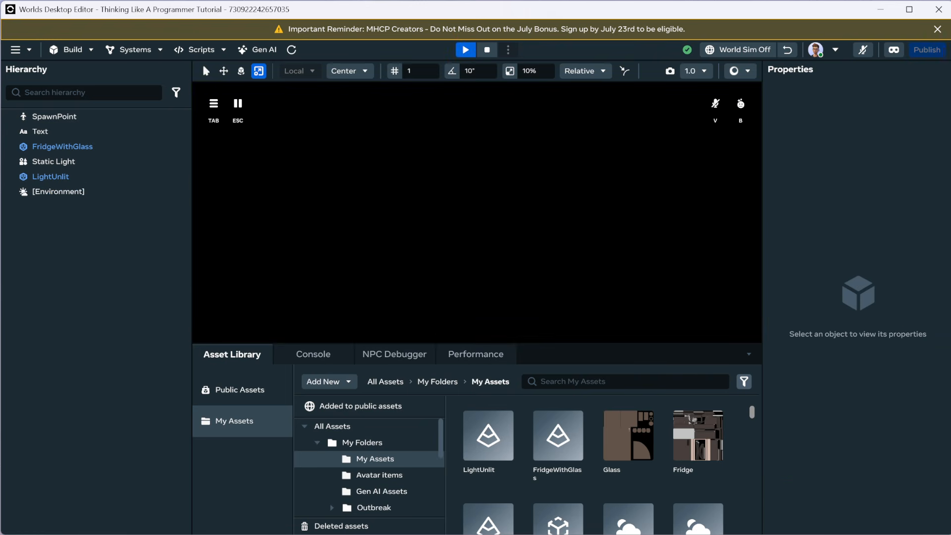
key("a")
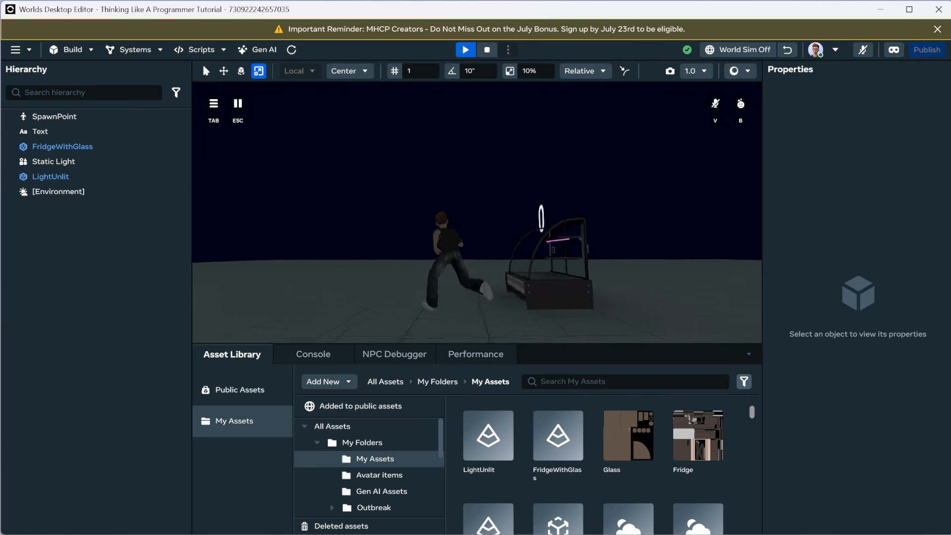
key("w")
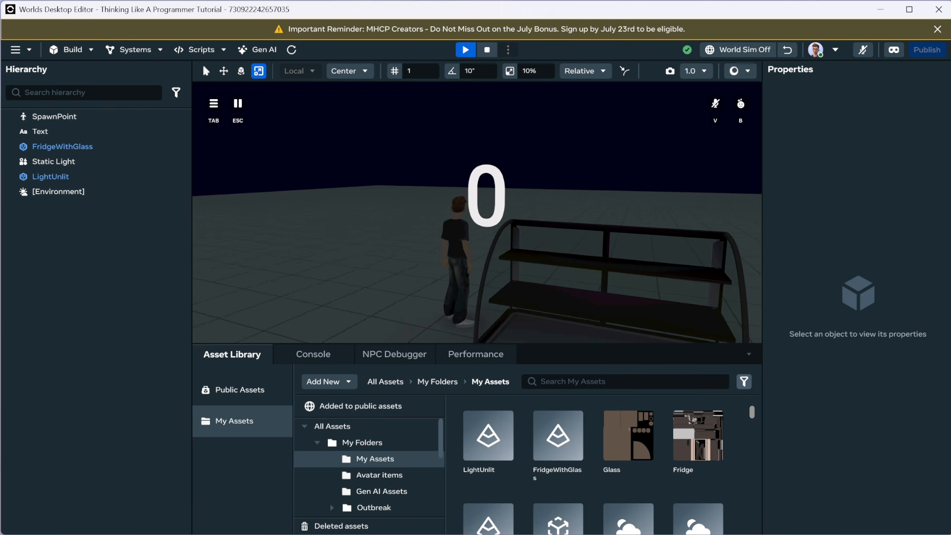
key("w")
key("Escape")
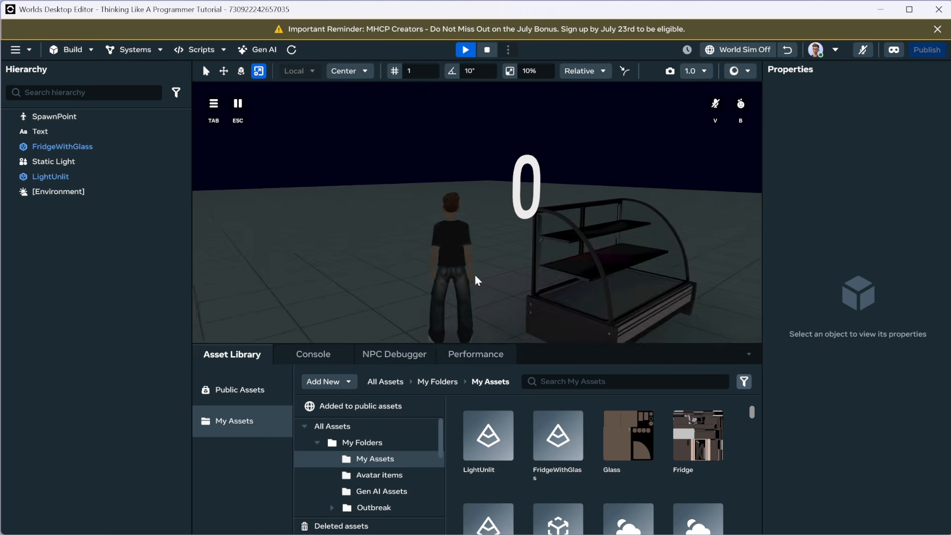
right_click_drag(475, 274, 532, 279)
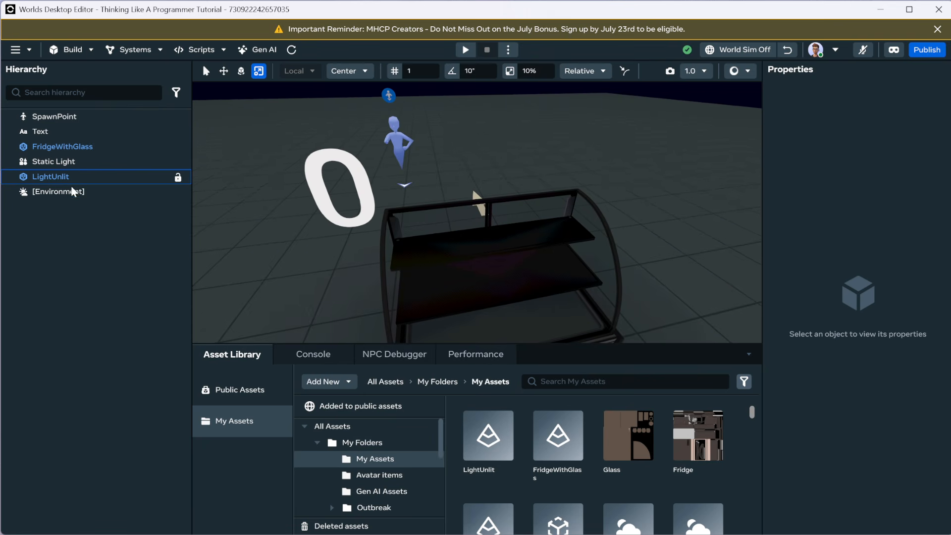
Duplicate the Static Light and LightUnlit rod together and lower the copies below the lower shelf, to about Y 0.77.
left_click_drag(69, 190, 73, 165)
left_click(76, 162)
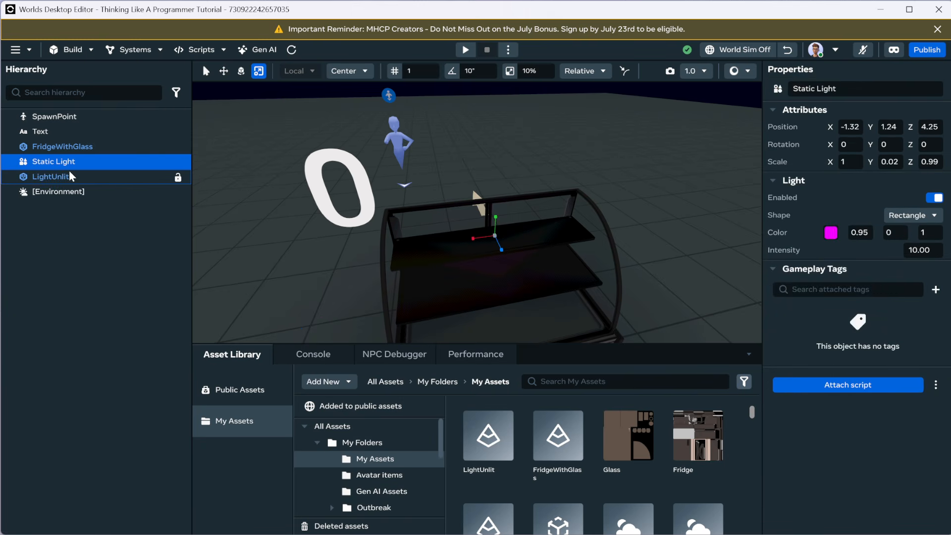
left_click(70, 171, "ctrl")
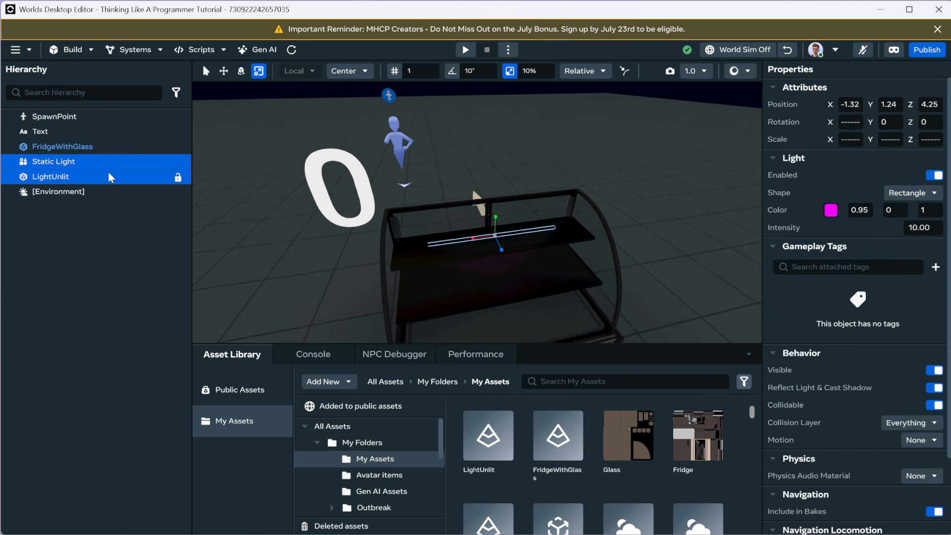
key("ctrl+d")
left_click(223, 74)
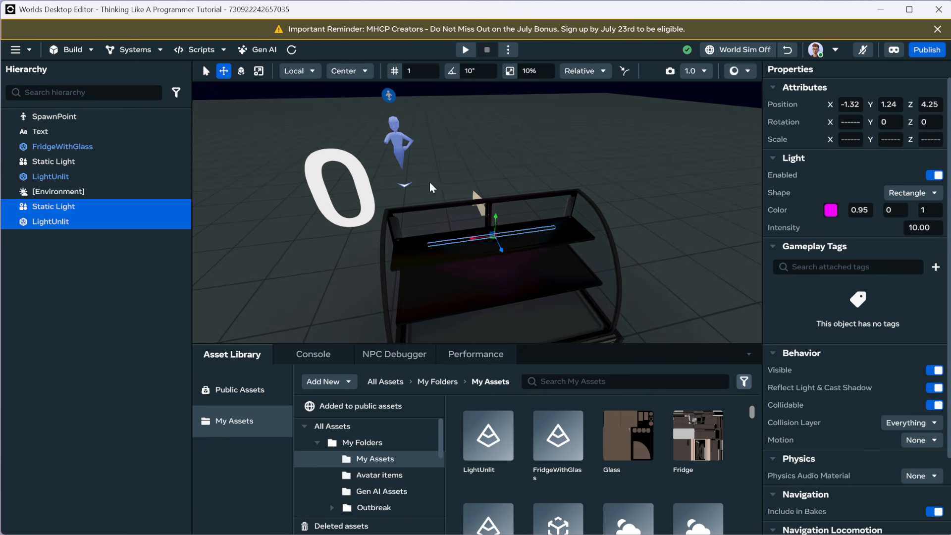
left_click_drag(497, 218, 506, 286)
Raise the duplicated light and rod against the underside of the lower shelf, to about Y 0.85.
scroll(506, 287, "up", 5)
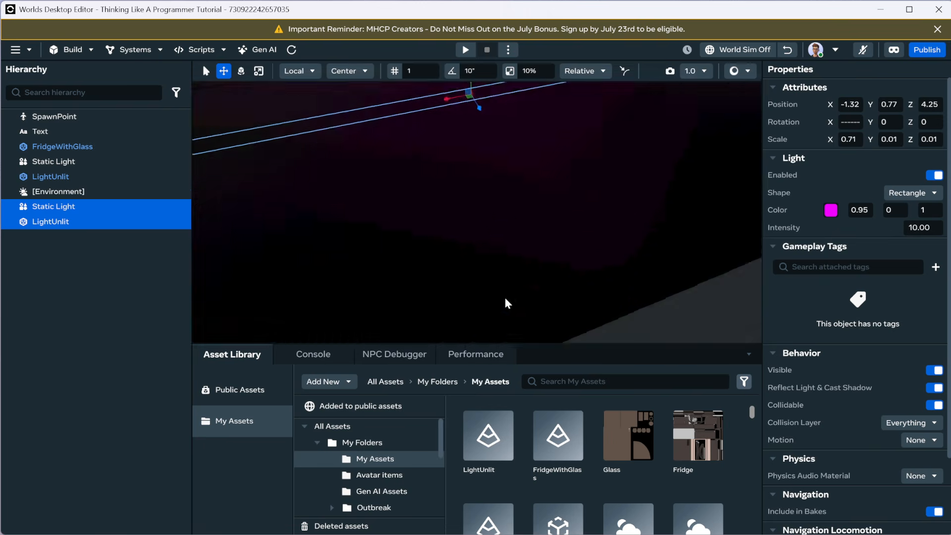
right_click_drag(504, 297, 493, 245)
scroll(492, 254, "down", 3)
scroll(493, 254, "up", 2)
scroll(492, 245, "up", 1)
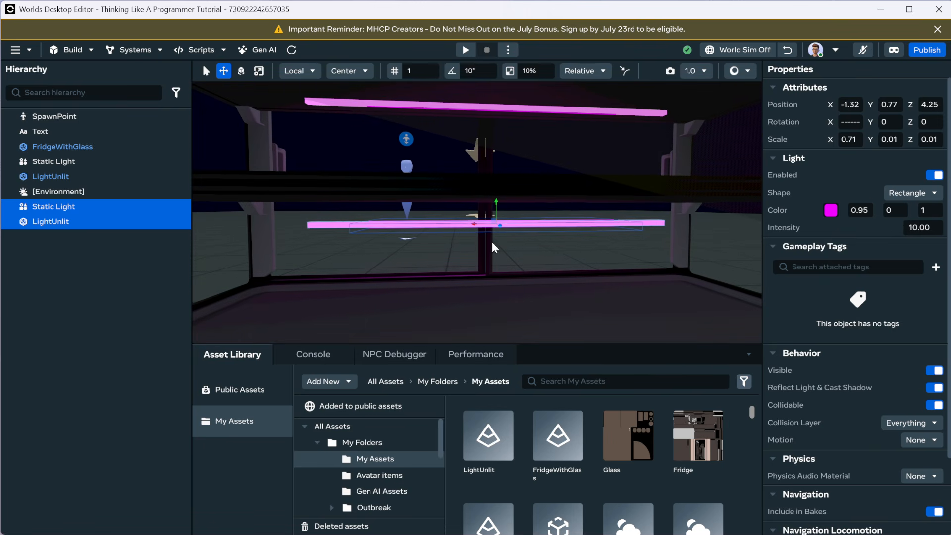
left_click_drag(495, 197, 498, 179)
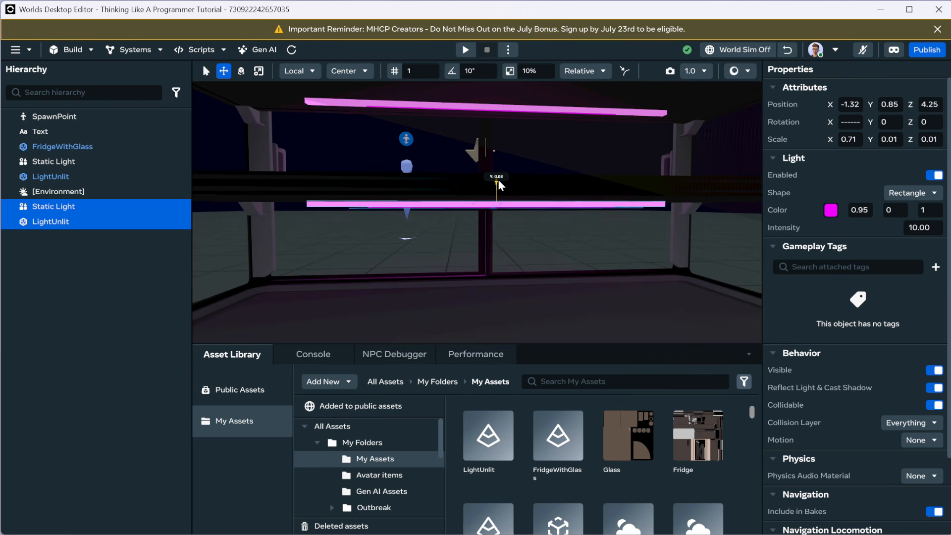
Shift the duplicated light and rod in depth under the lower shelf, to about Z 4.40.
scroll(512, 243, "down", 3)
scroll(511, 246, "up", 2)
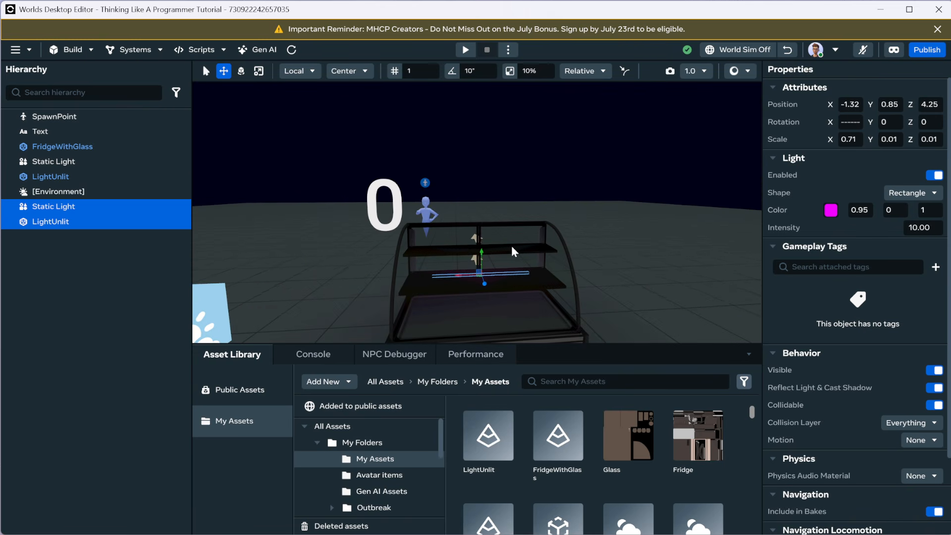
left_click_drag(488, 282, 604, 269)
scroll(563, 287, "up", 3)
key("f")
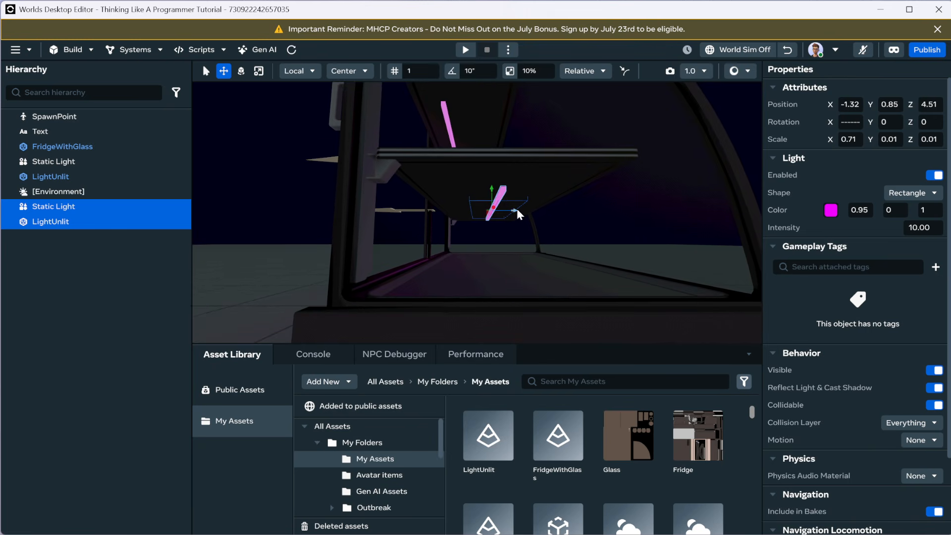
left_click_drag(516, 210, 520, 263)
scroll(521, 264, "down", 3)
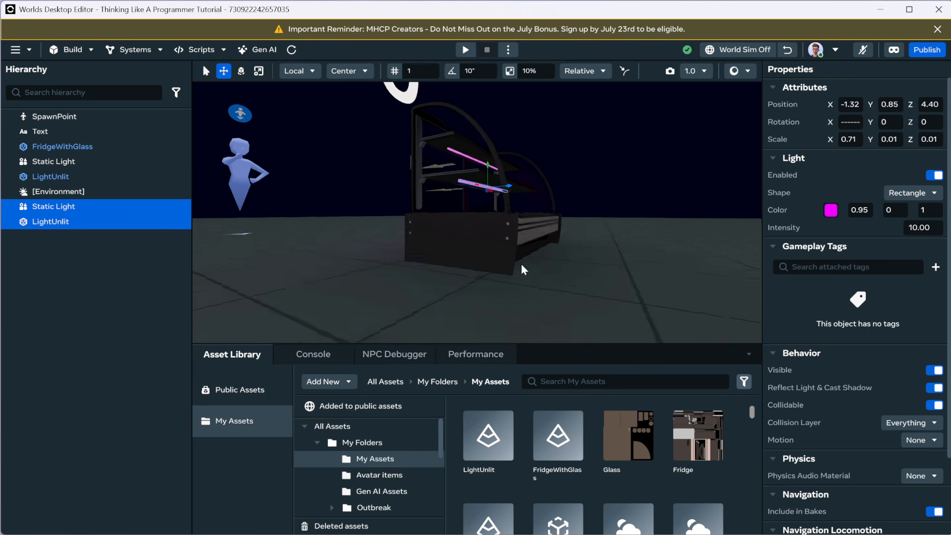
Set the lower Static Light's intensity to 25 and move it down and forward to about Y 0.65, Z 4.70.
left_click(87, 252)
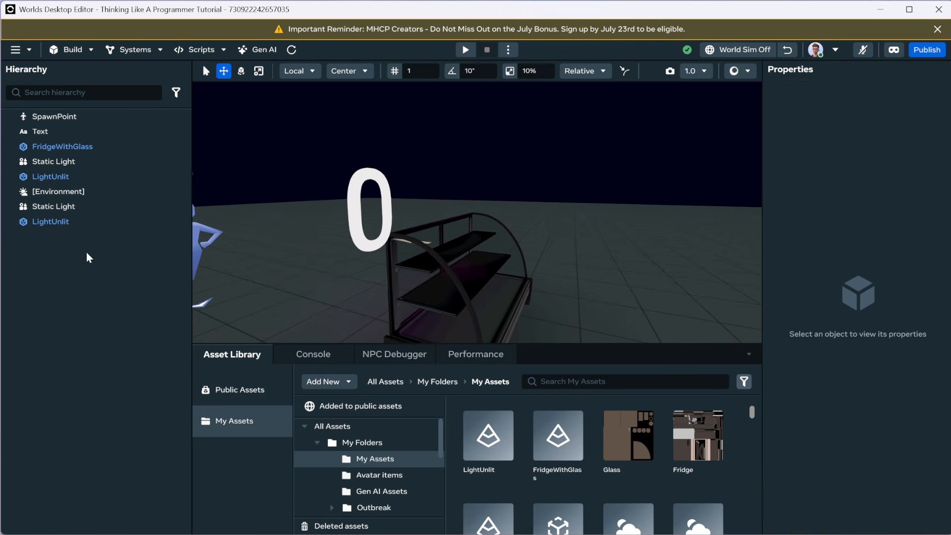
left_click(68, 210)
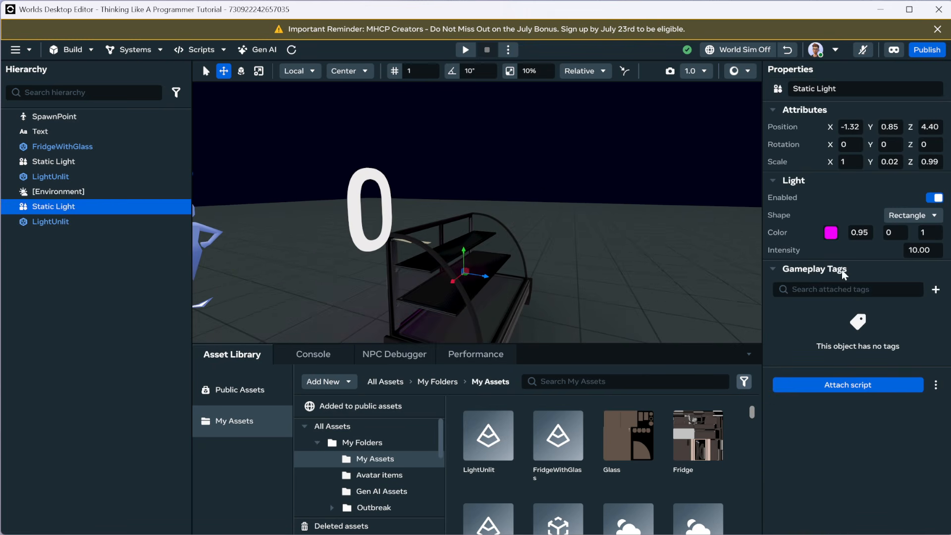
left_click(936, 250)
type("25")
key("Return")
left_click_drag(488, 280, 515, 287)
left_click_drag(489, 256, 510, 295)
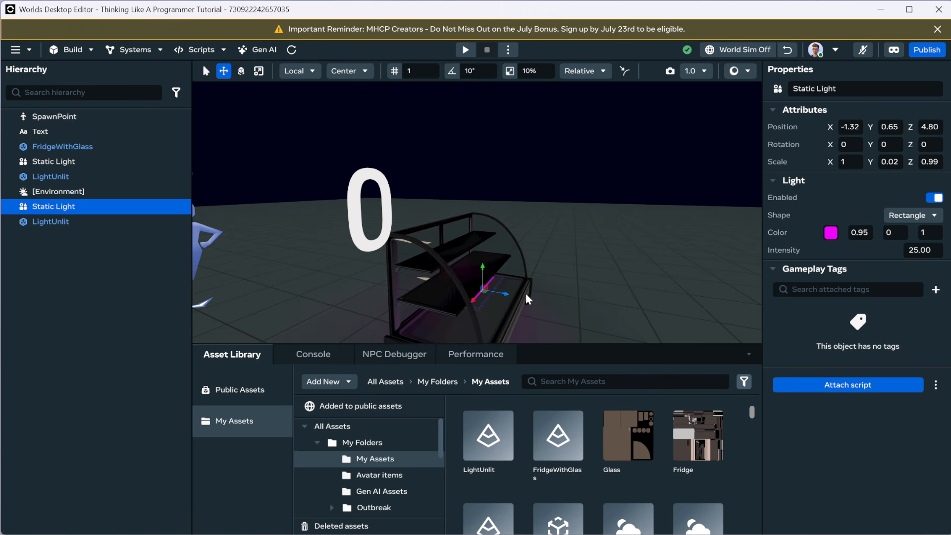
Move the upper Static Light down and forward to about Y 1.02, Z 4.41, and set its intensity to 20.
left_click(70, 162)
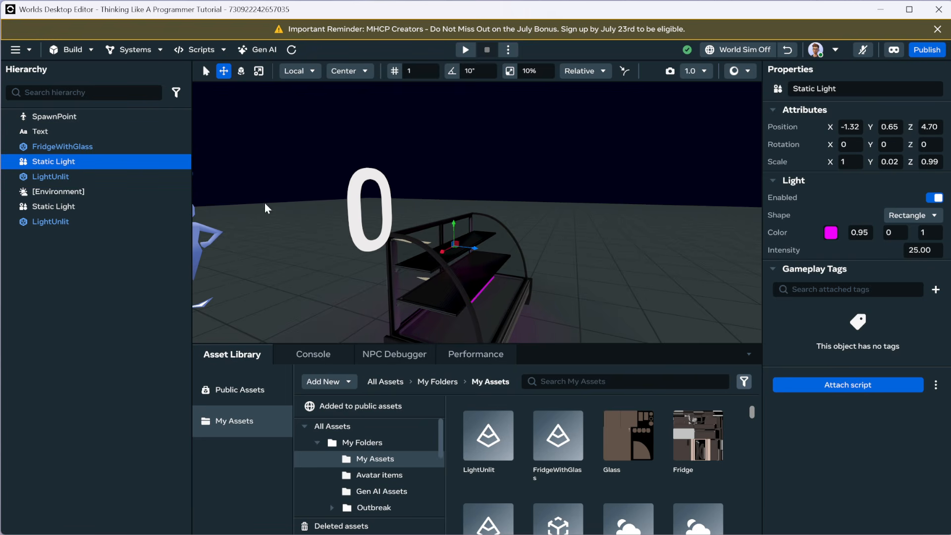
left_click(452, 223)
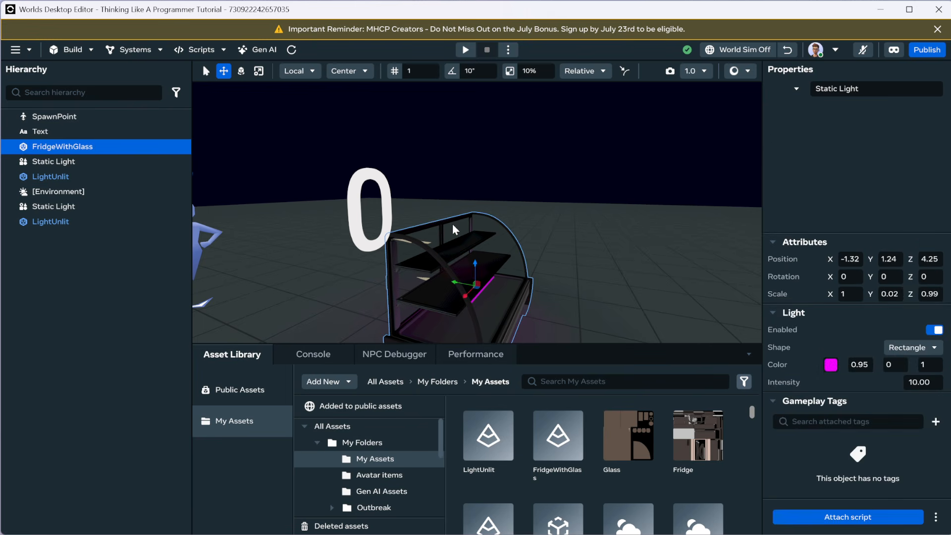
left_click(99, 161)
left_click_drag(456, 227, 479, 266)
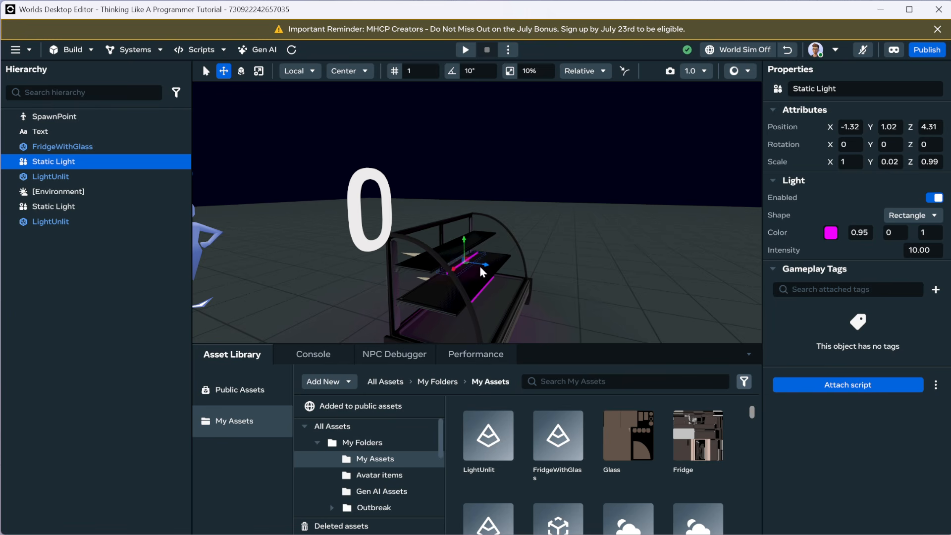
left_click(925, 250)
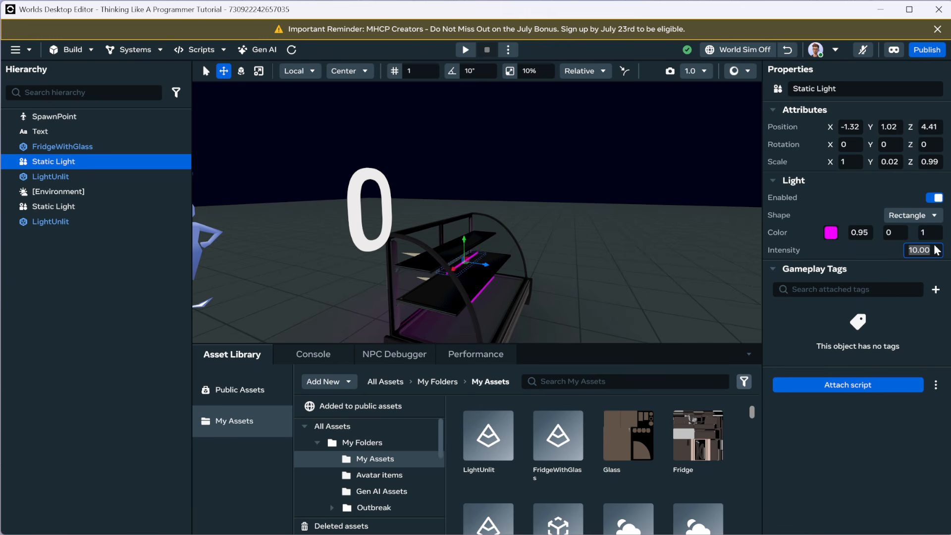
type("20")
key("Return")
Playtest the world, walking the avatar around the fridge to check both shelf lights, and end the preview.
scroll(598, 248, "down", 5)
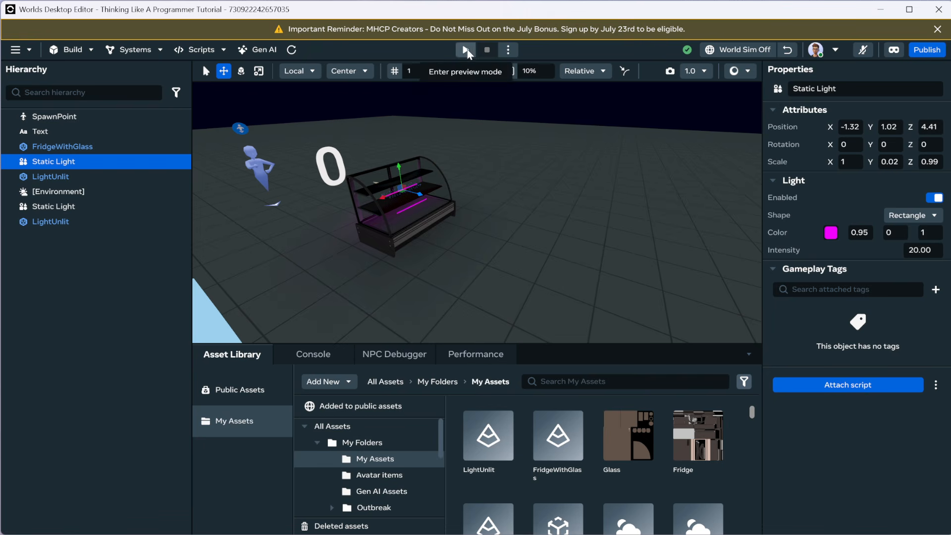
left_click(465, 49)
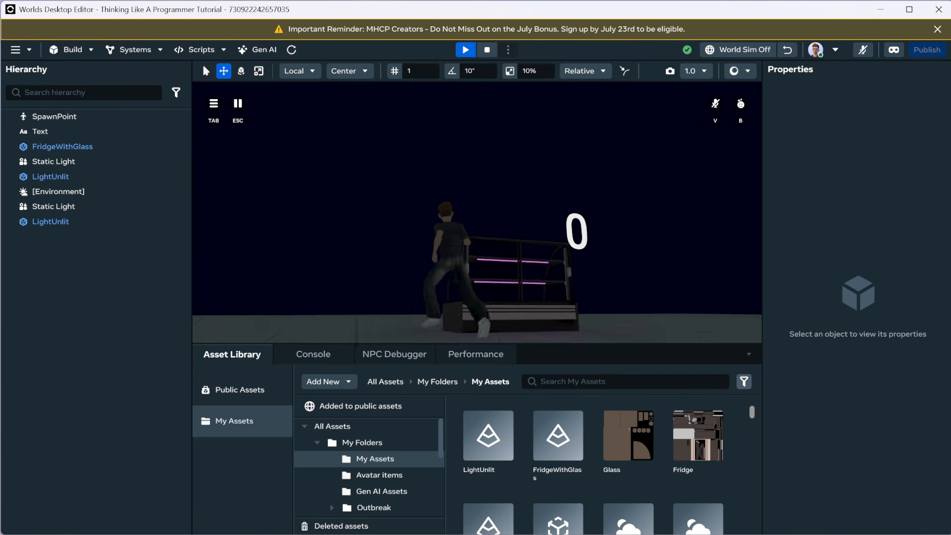
key("w")
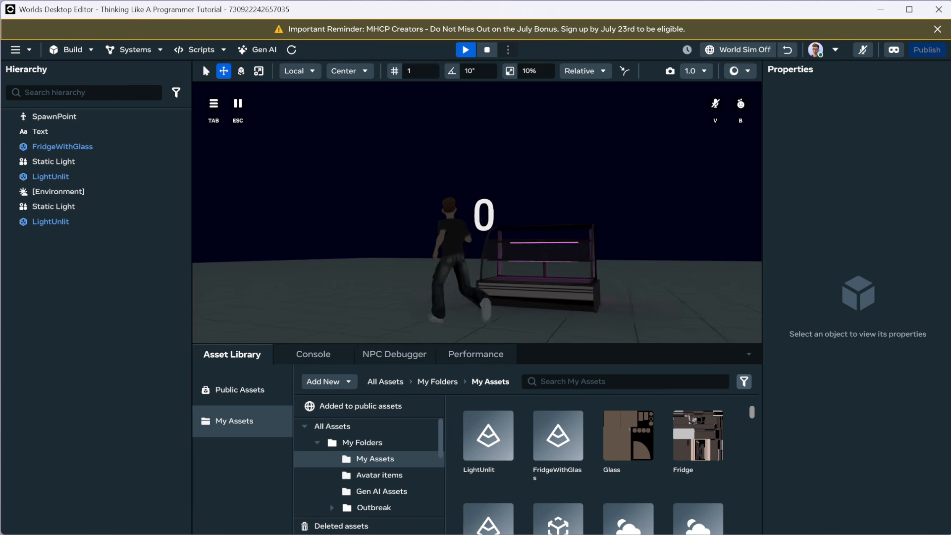
key("w")
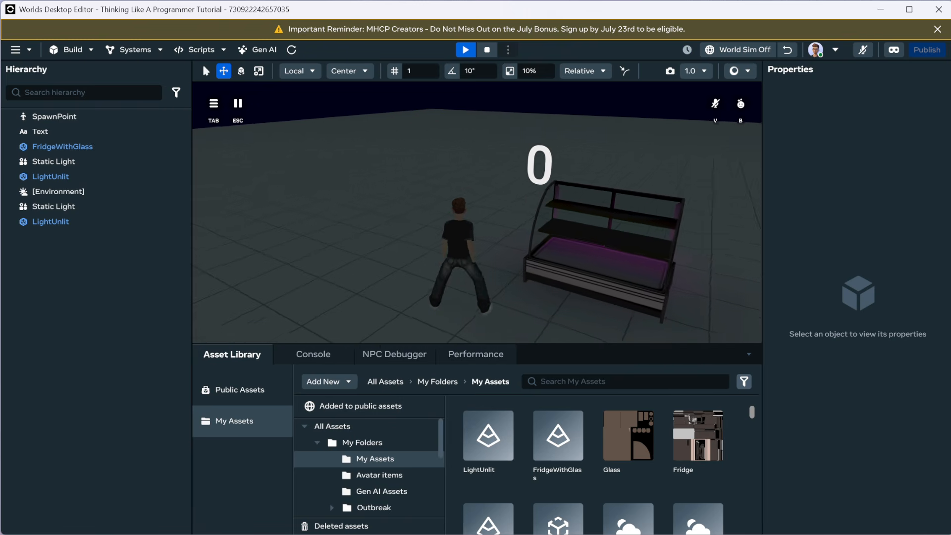
key("ctrl+p")
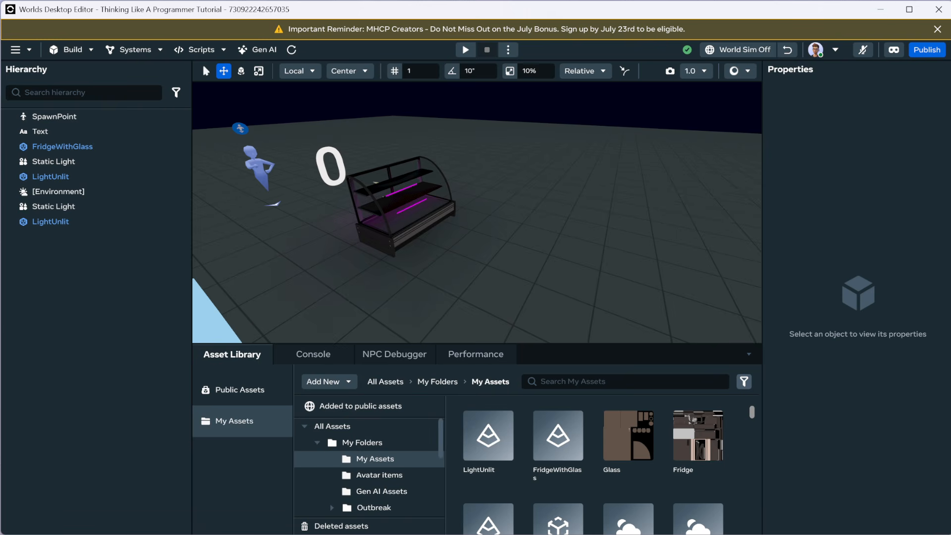
key("alt+Tab")
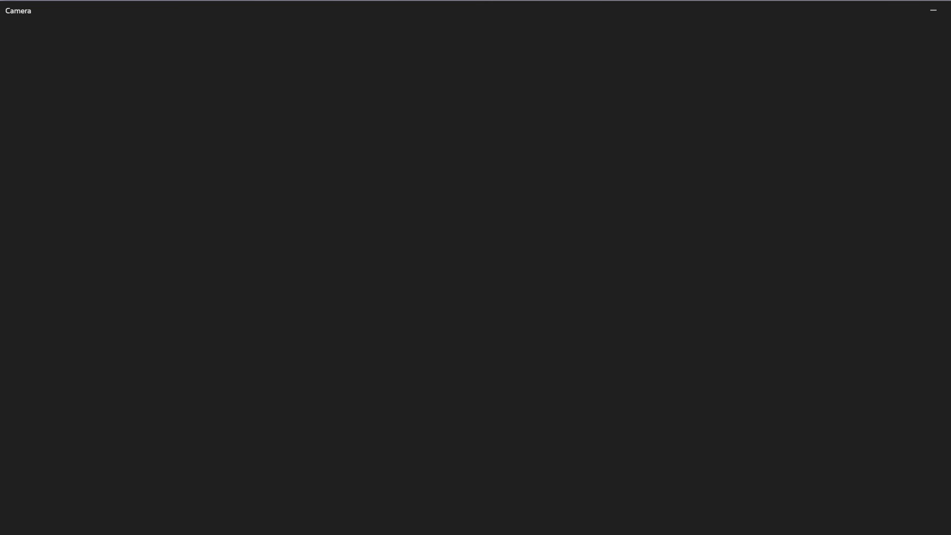